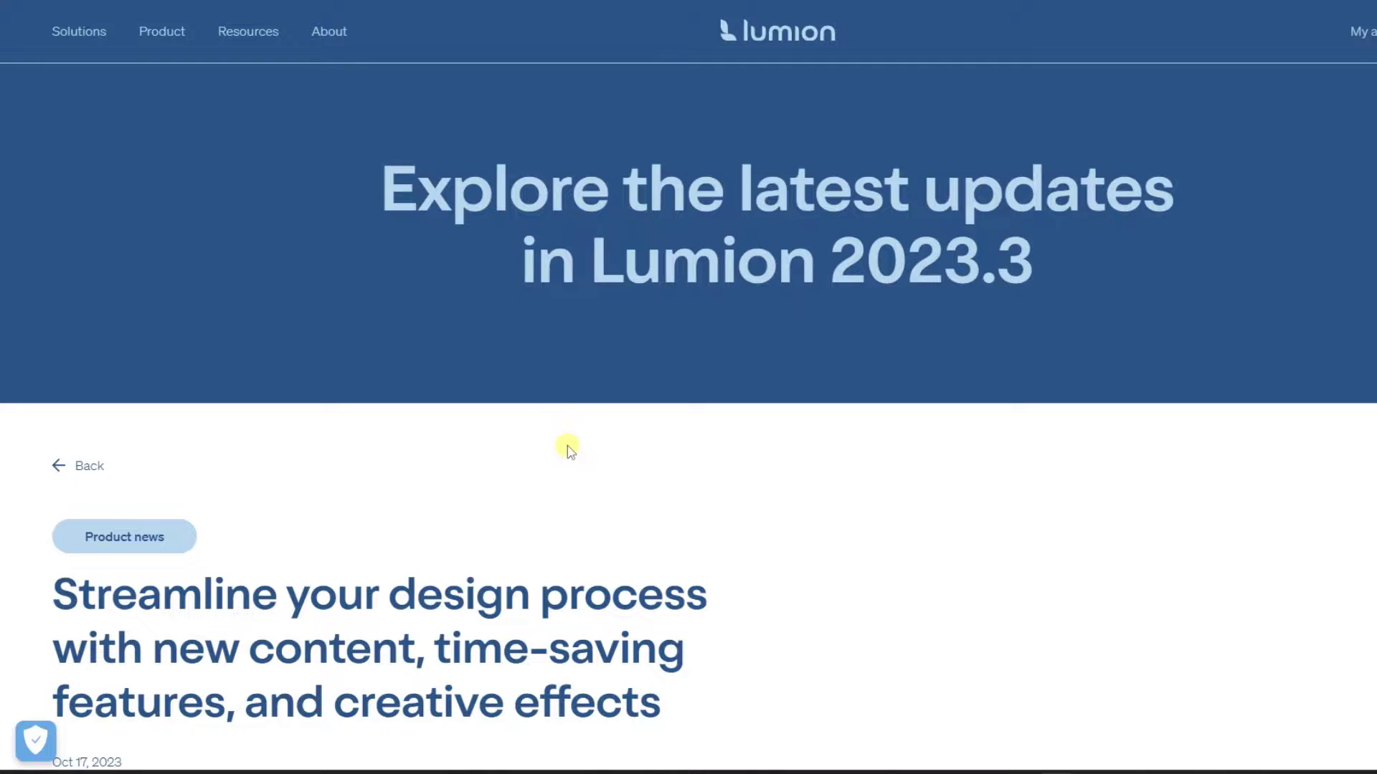
# Look over the Lumion 2023.3 update article on the Lumion website.
pyautogui.scroll(-3, 622, 343)
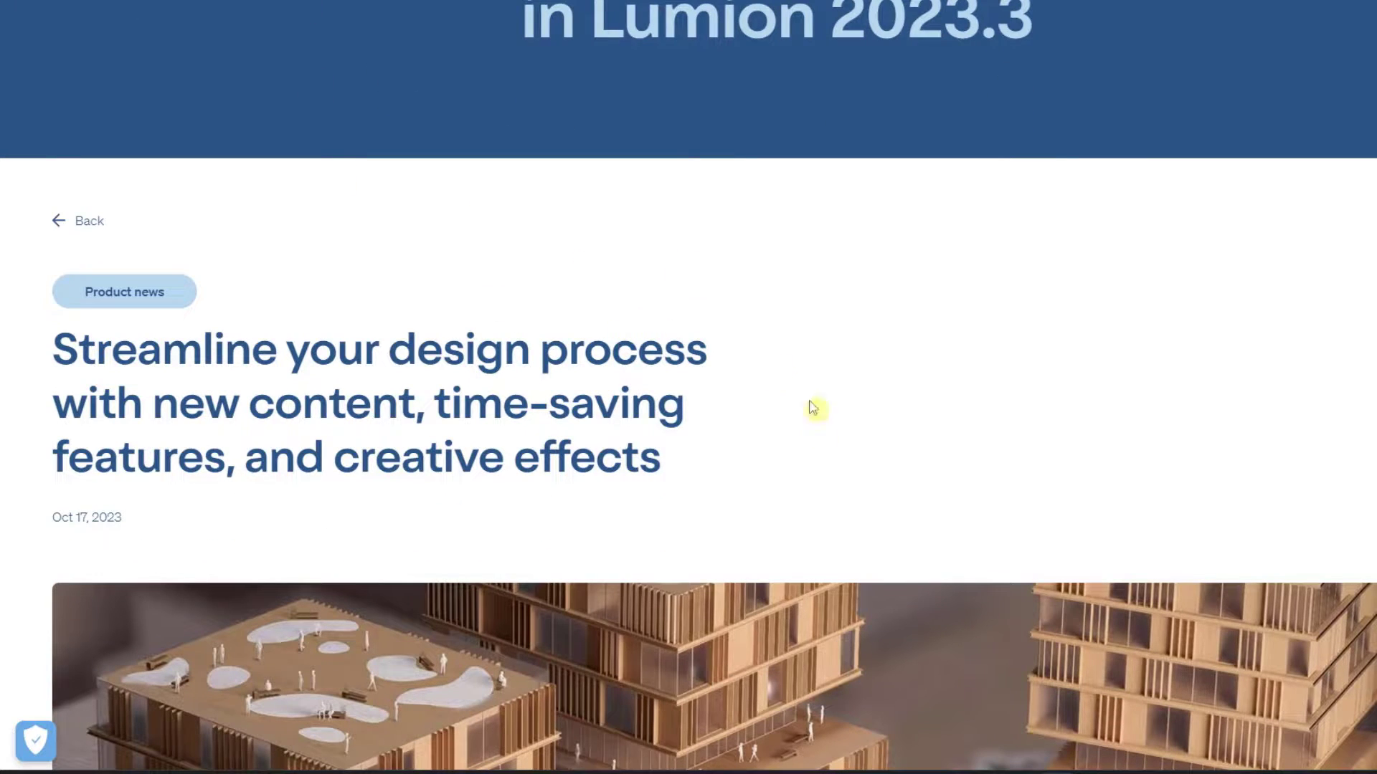
pyautogui.scroll(-5, 719, 440)
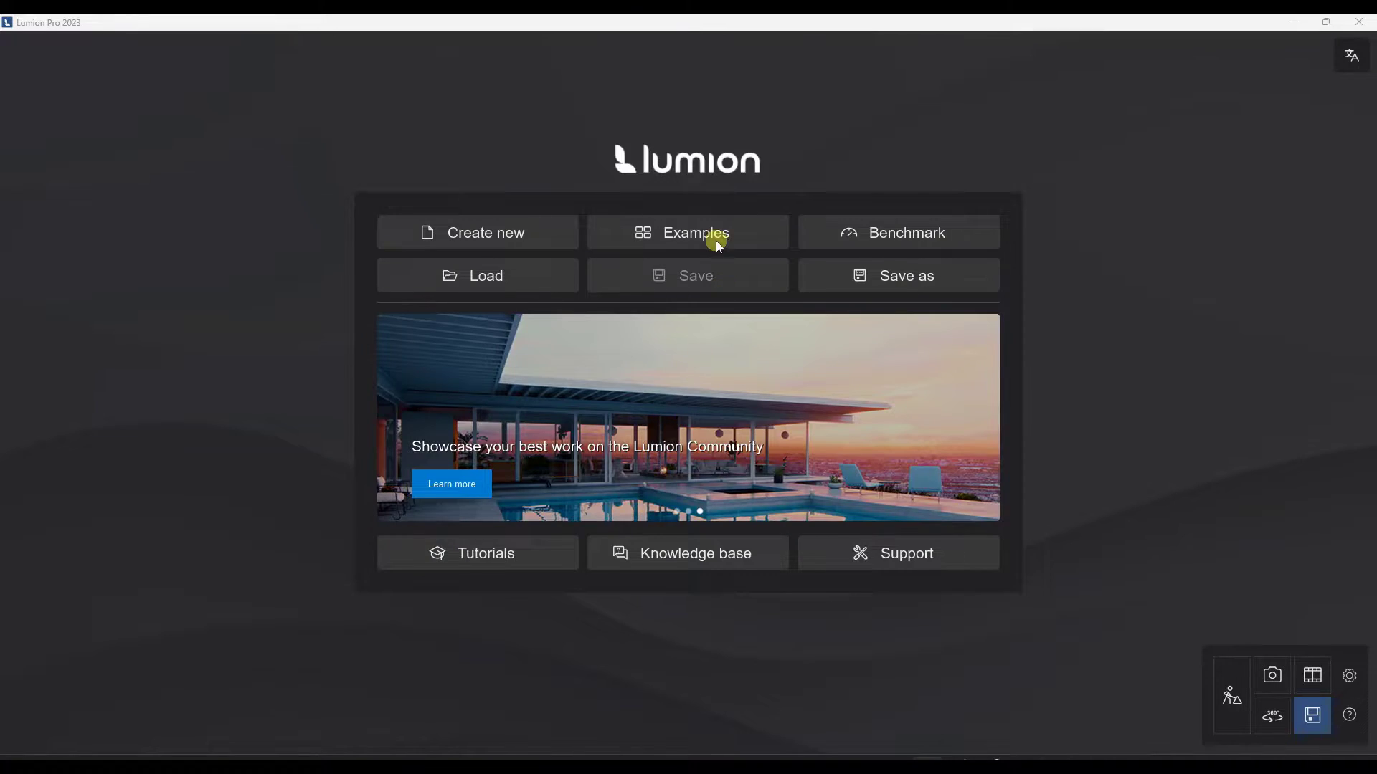
# Switch to Lumion Pro and open the example scene of the modern dark house in the forest.
pyautogui.click(718, 244)
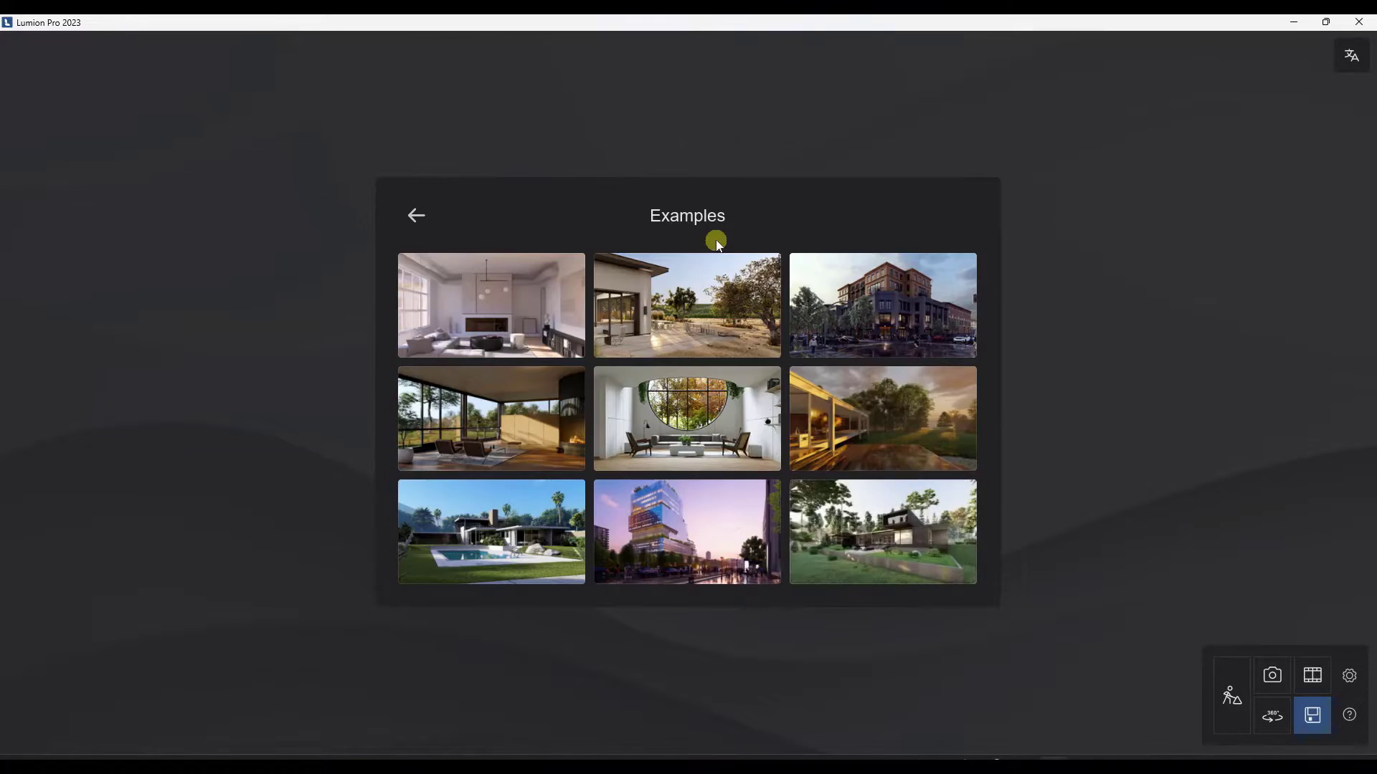
pyautogui.moveTo(883, 554)
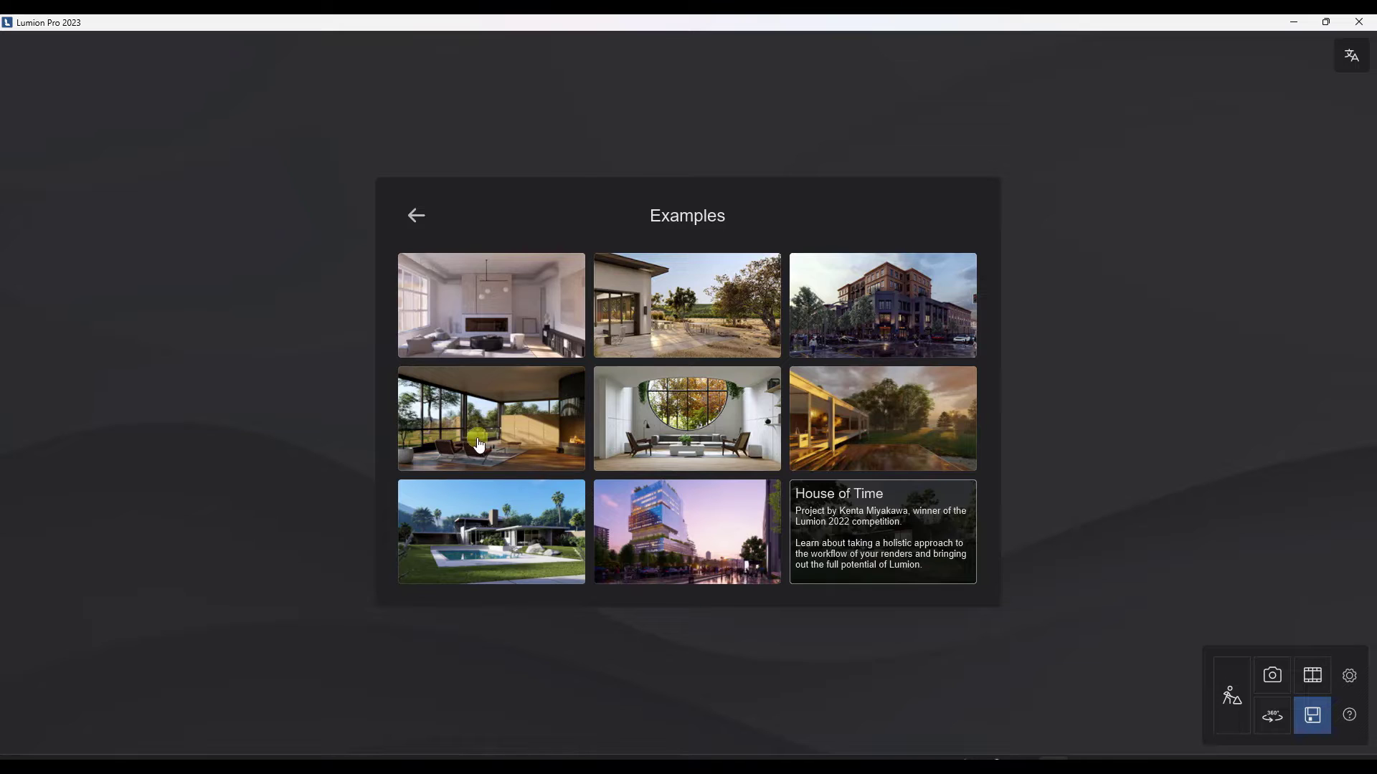
pyautogui.click(725, 503)
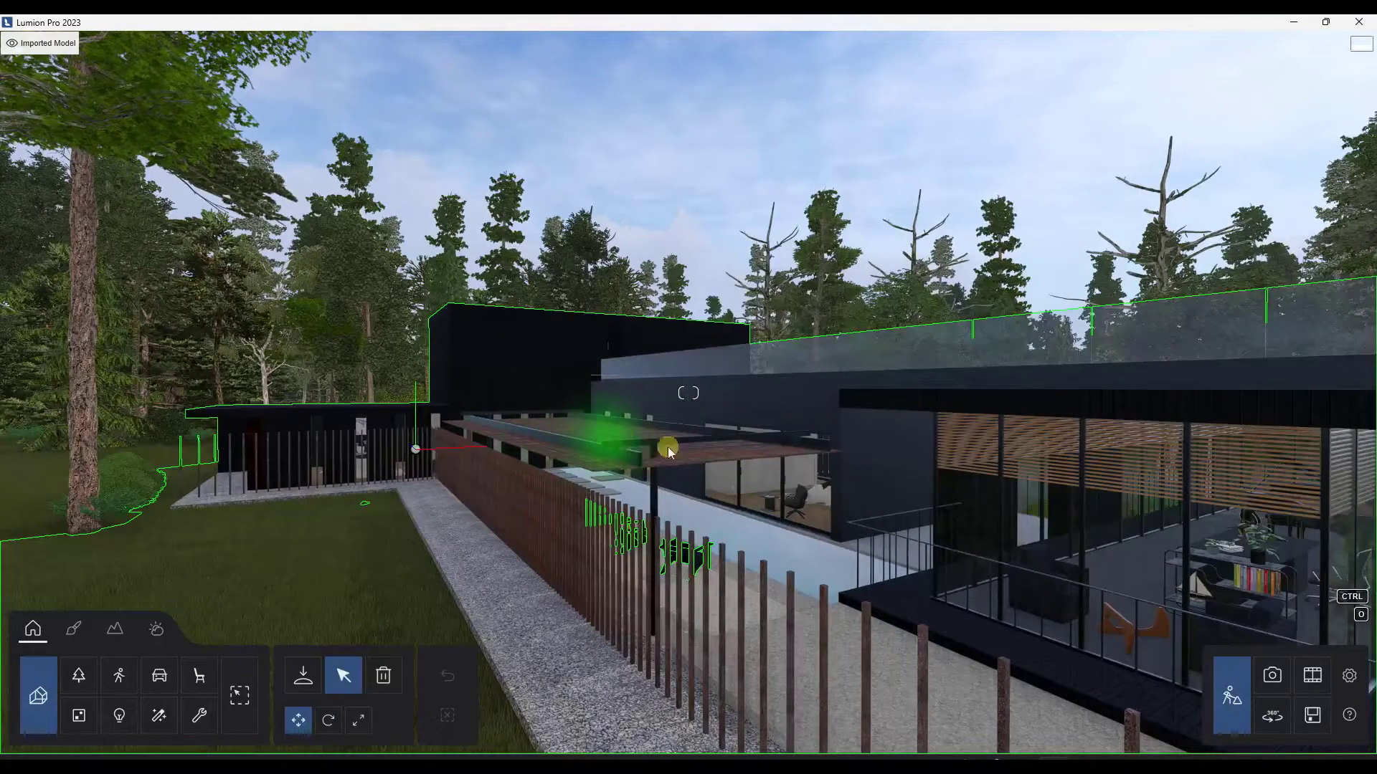
pyautogui.moveTo(946, 513); pyautogui.dragTo(946, 515, button='right')
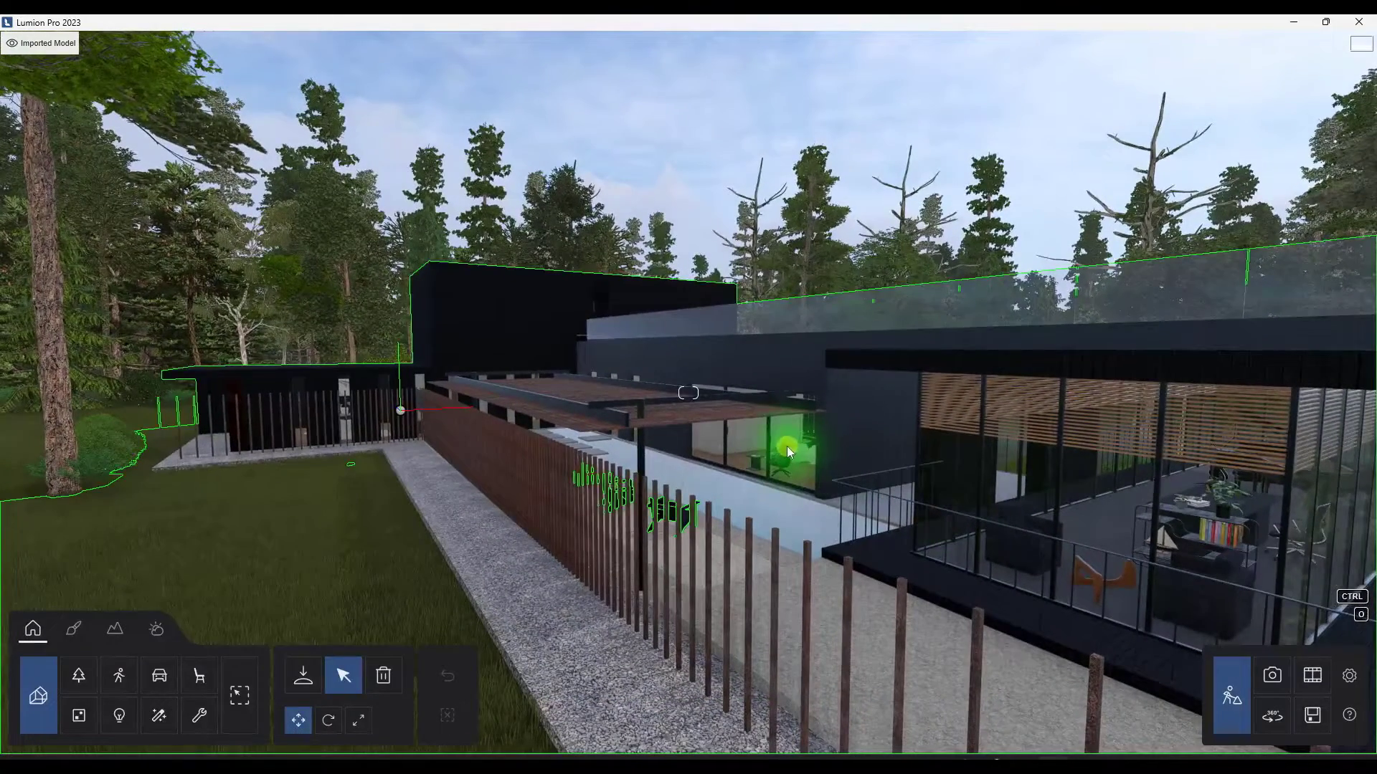
# In Photo mode, load table_mountain_1_4k.hdr as the custom sky of the Real skies effect in 01_Main angle.
pyautogui.click(1271, 676)
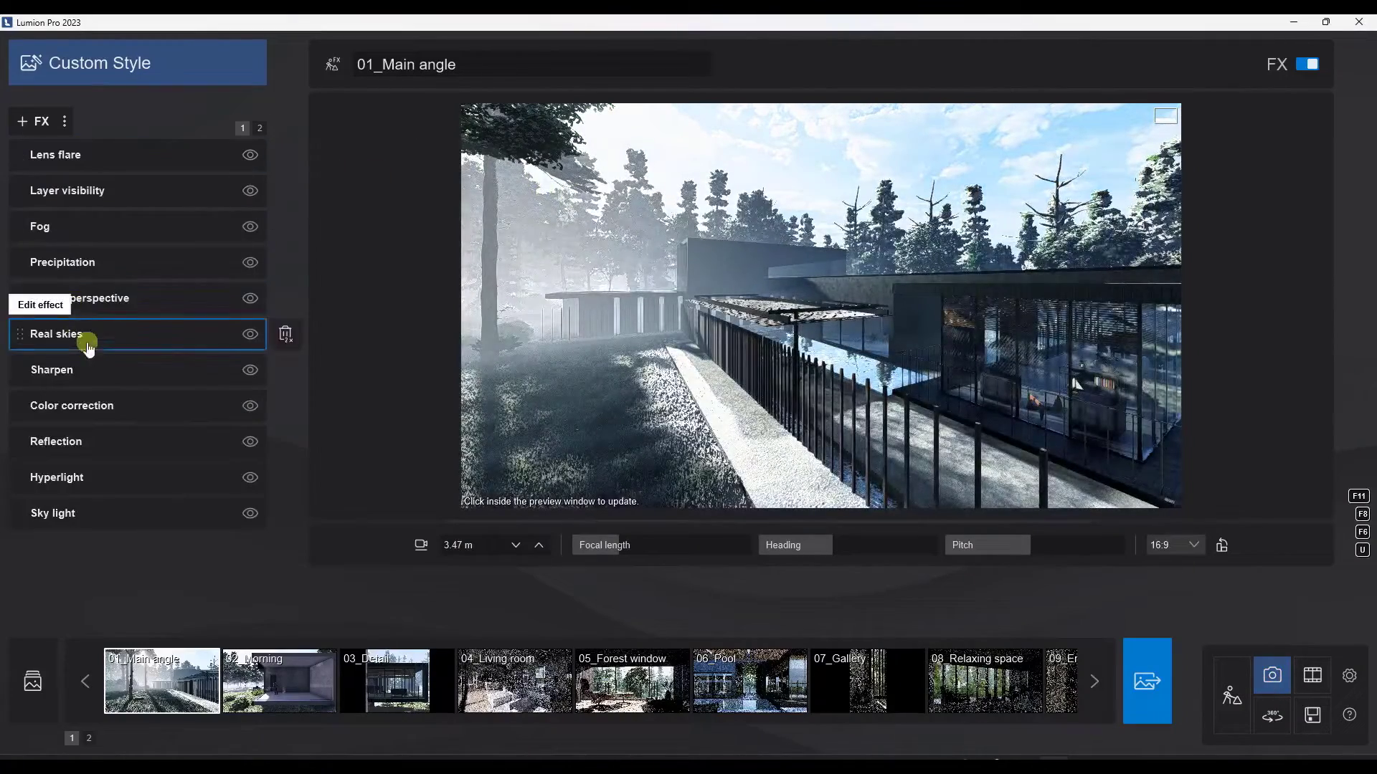
pyautogui.click(84, 340)
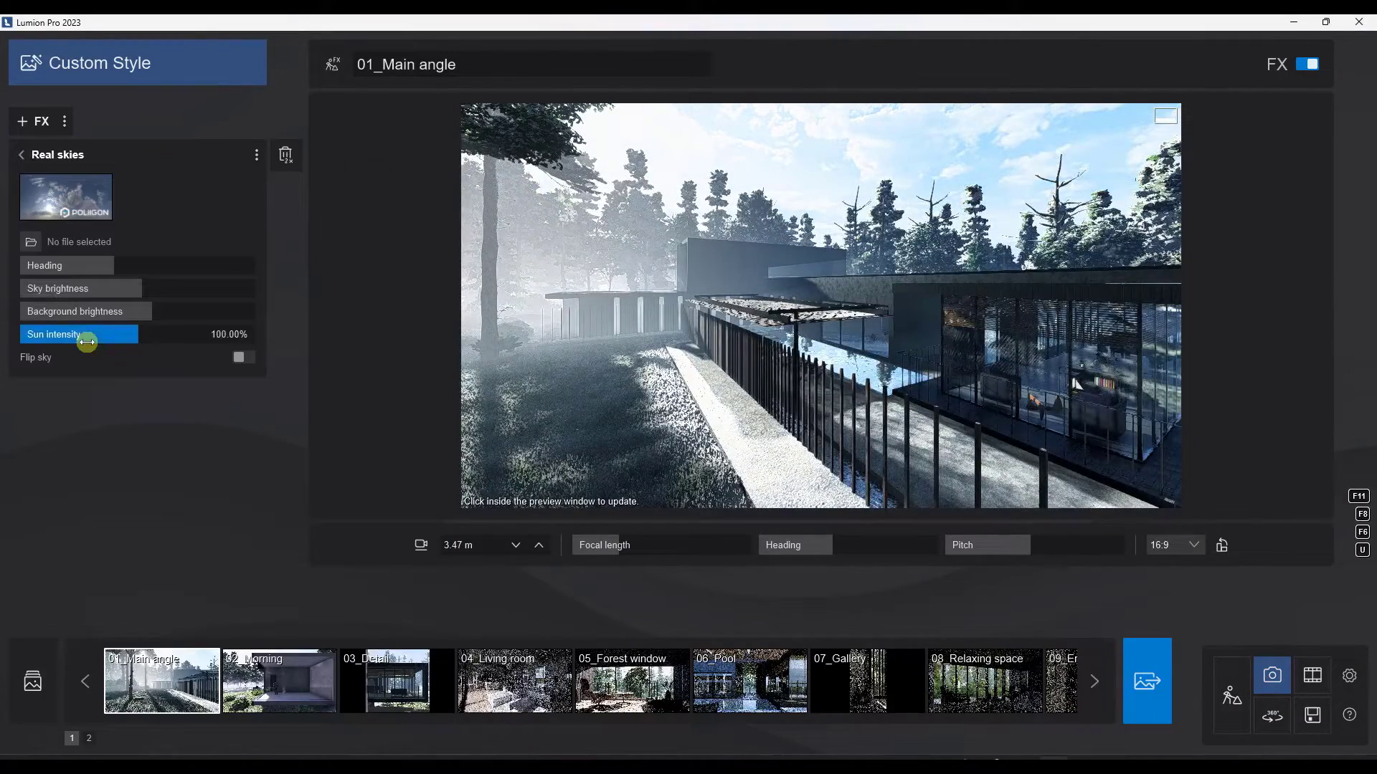
pyautogui.click(31, 243)
pyautogui.scroll(-3, 346, 295)
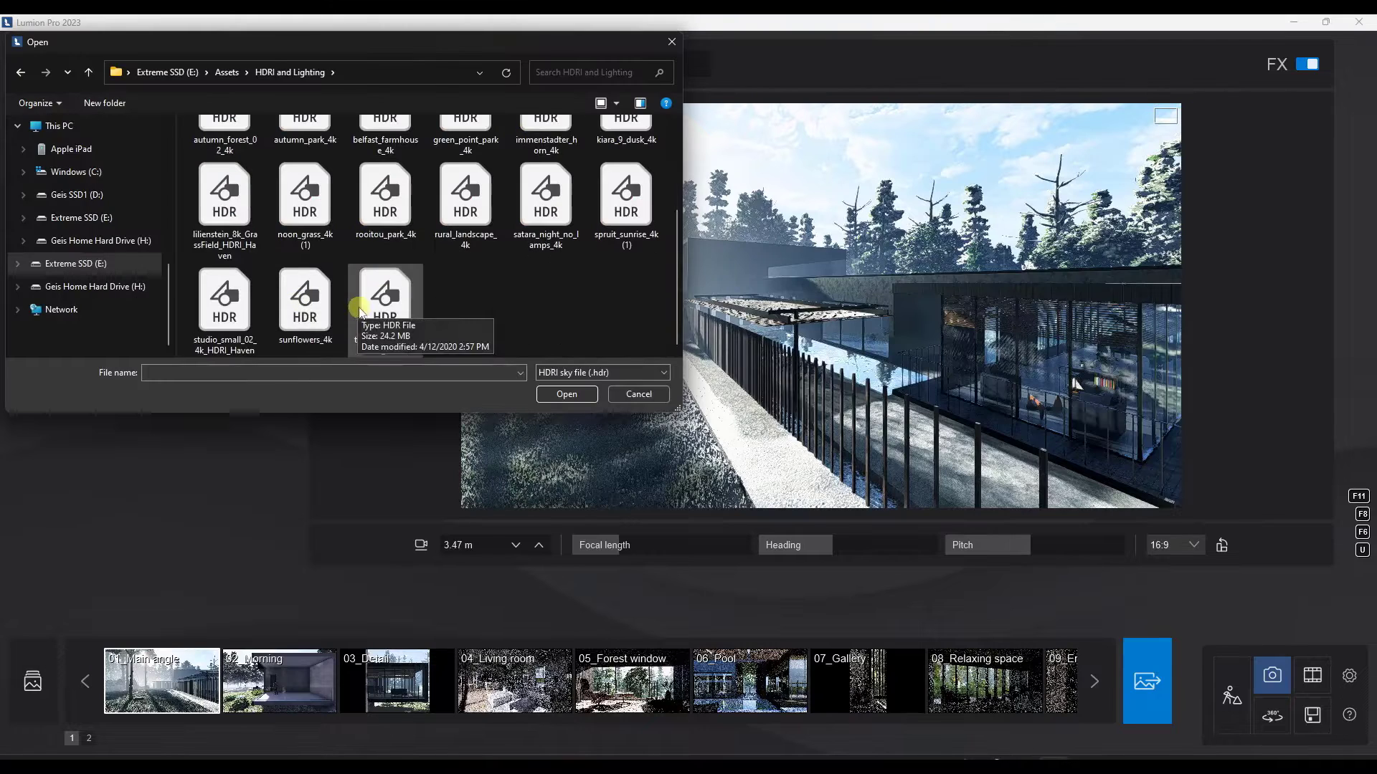
pyautogui.doubleClick(399, 310)
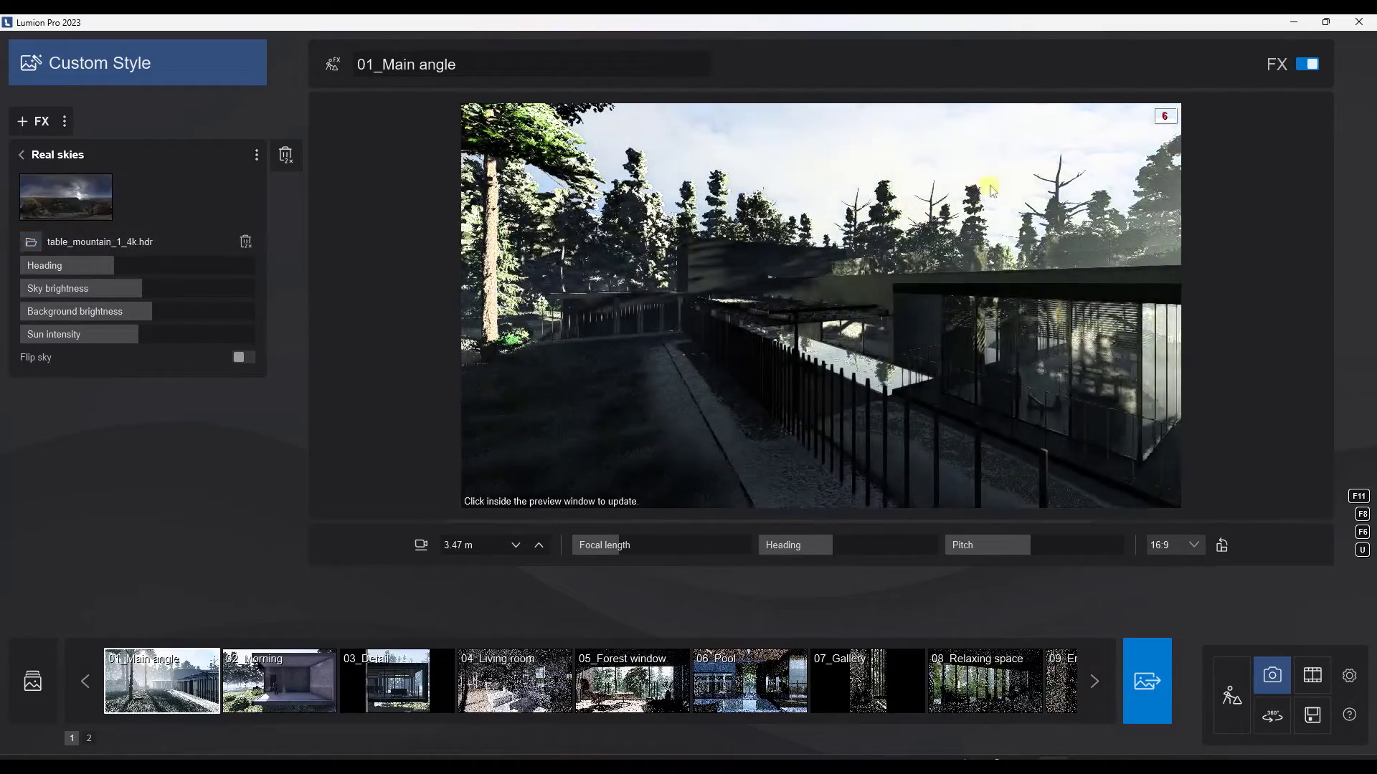
# Rotate the custom sky by lowering the Real skies heading, and raise the camera above the treetops.
pyautogui.moveTo(119, 265); pyautogui.dragTo(64, 266)
pyautogui.moveTo(696, 201); pyautogui.dragTo(657, 205, button='right')
pyautogui.press('w')
pyautogui.press('q')
pyautogui.moveTo(821, 306); pyautogui.dragTo(821, 306, button='right')
pyautogui.moveTo(634, 205)
pyautogui.mouseDown(button='right')
pyautogui.moveTo(689, 203)
pyautogui.moveTo(649, 206)
pyautogui.mouseUp(button='right')
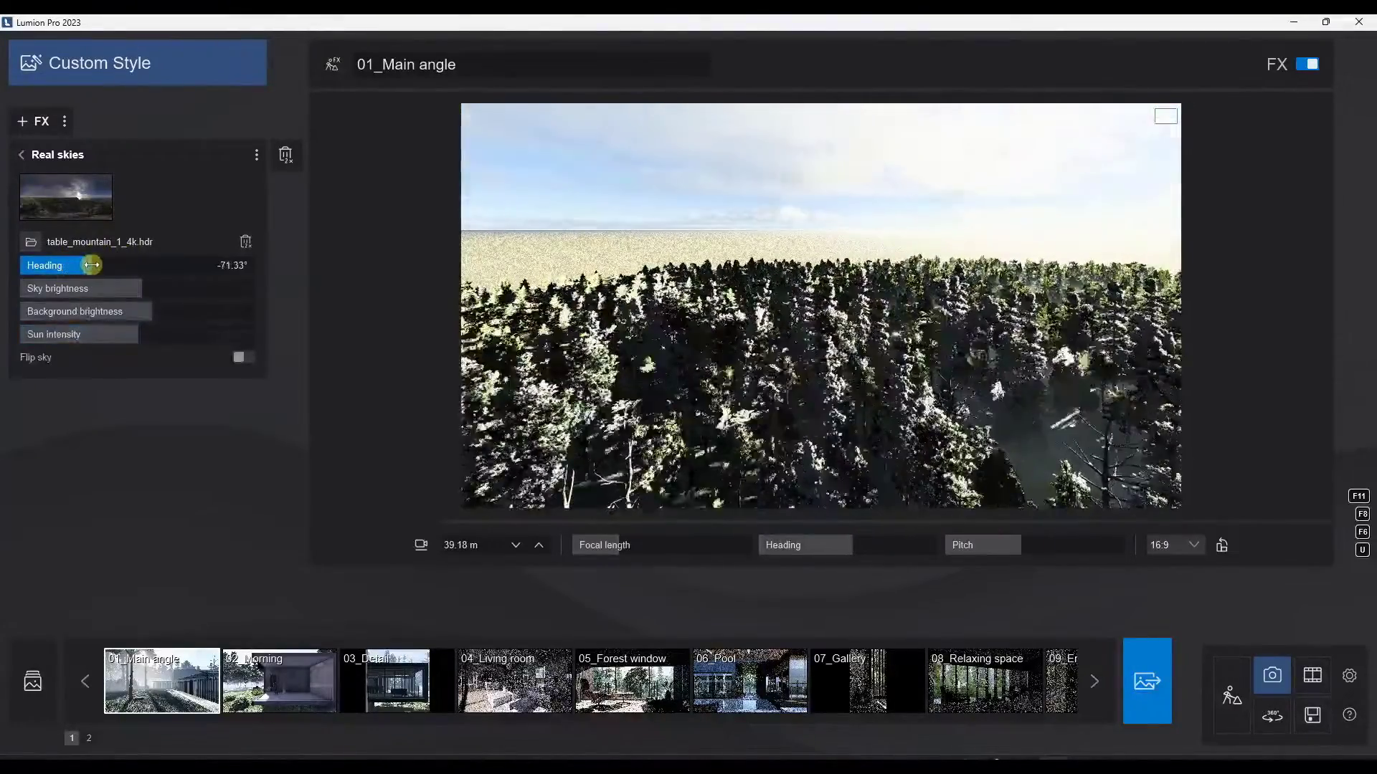
# Lower the Real skies heading further and bring the camera back down to the house.
pyautogui.moveTo(91, 266); pyautogui.dragTo(42, 282)
pyautogui.click(906, 284)
pyautogui.press('w')
pyautogui.moveTo(914, 280)
pyautogui.mouseDown(button='right')
pyautogui.moveTo(938, 283)
pyautogui.moveTo(910, 280)
pyautogui.mouseUp(button='right')
pyautogui.press('w')
pyautogui.press('e')
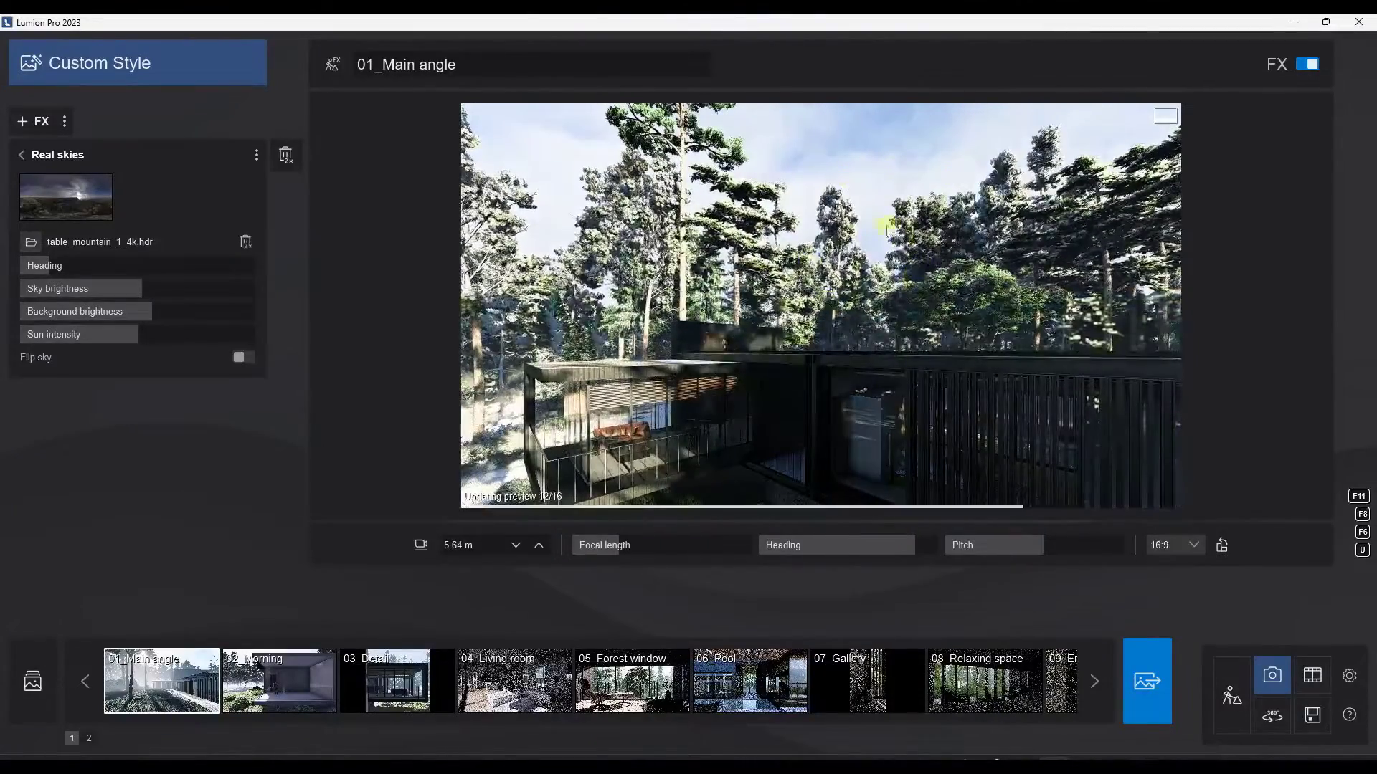
# Examine how the custom sky lights the house from the garden and the terrace.
pyautogui.press('s')
pyautogui.moveTo(855, 319); pyautogui.dragTo(855, 322, button='right')
pyautogui.press('e')
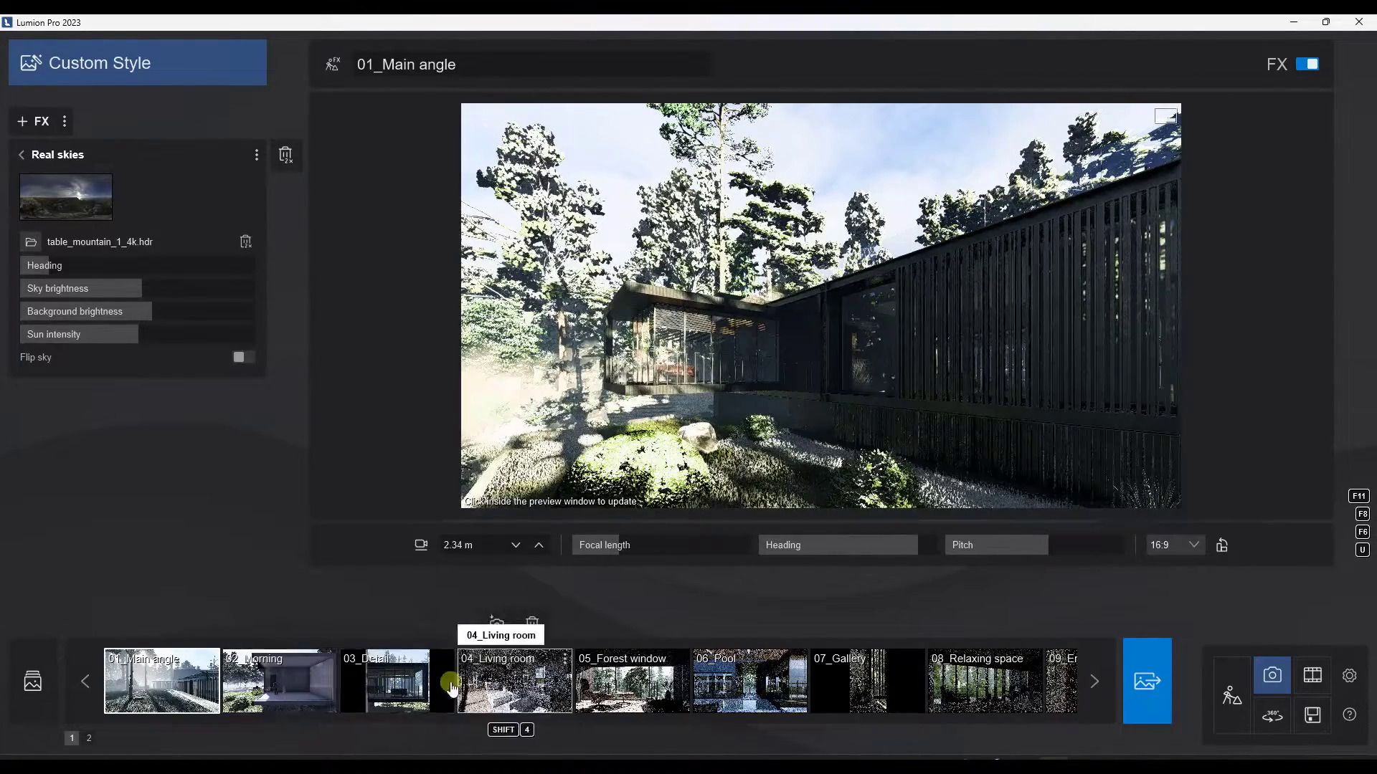
pyautogui.click(65, 681)
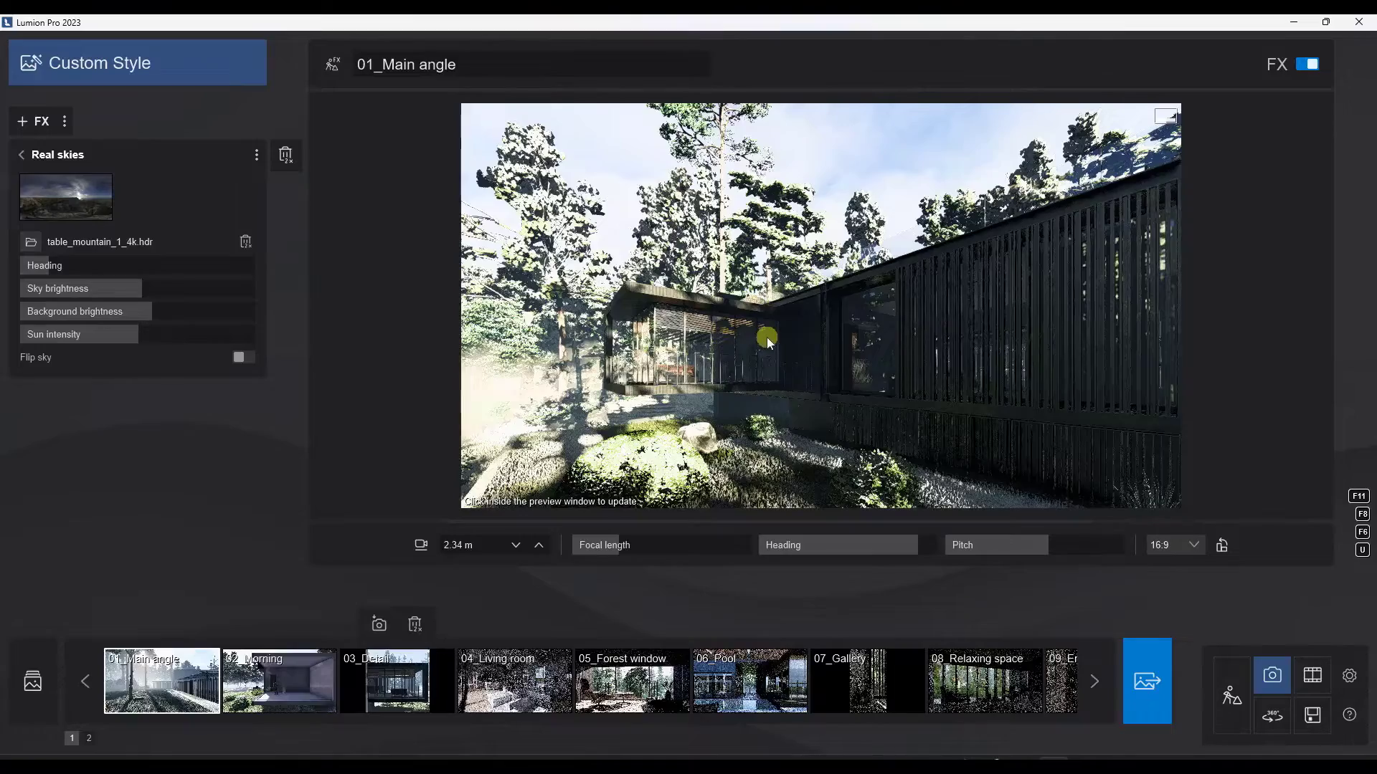
pyautogui.press('s')
pyautogui.moveTo(766, 338); pyautogui.dragTo(771, 337, button='right')
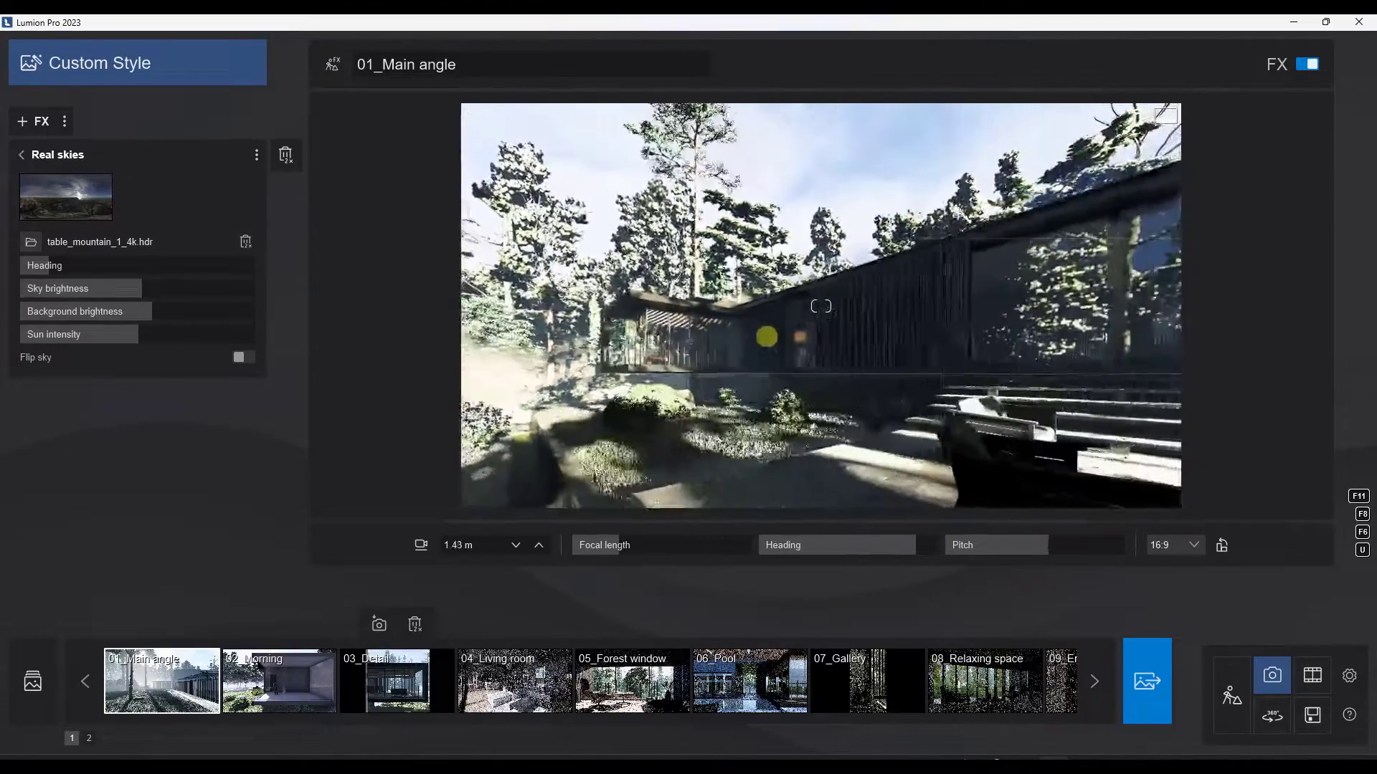
pyautogui.press('e')
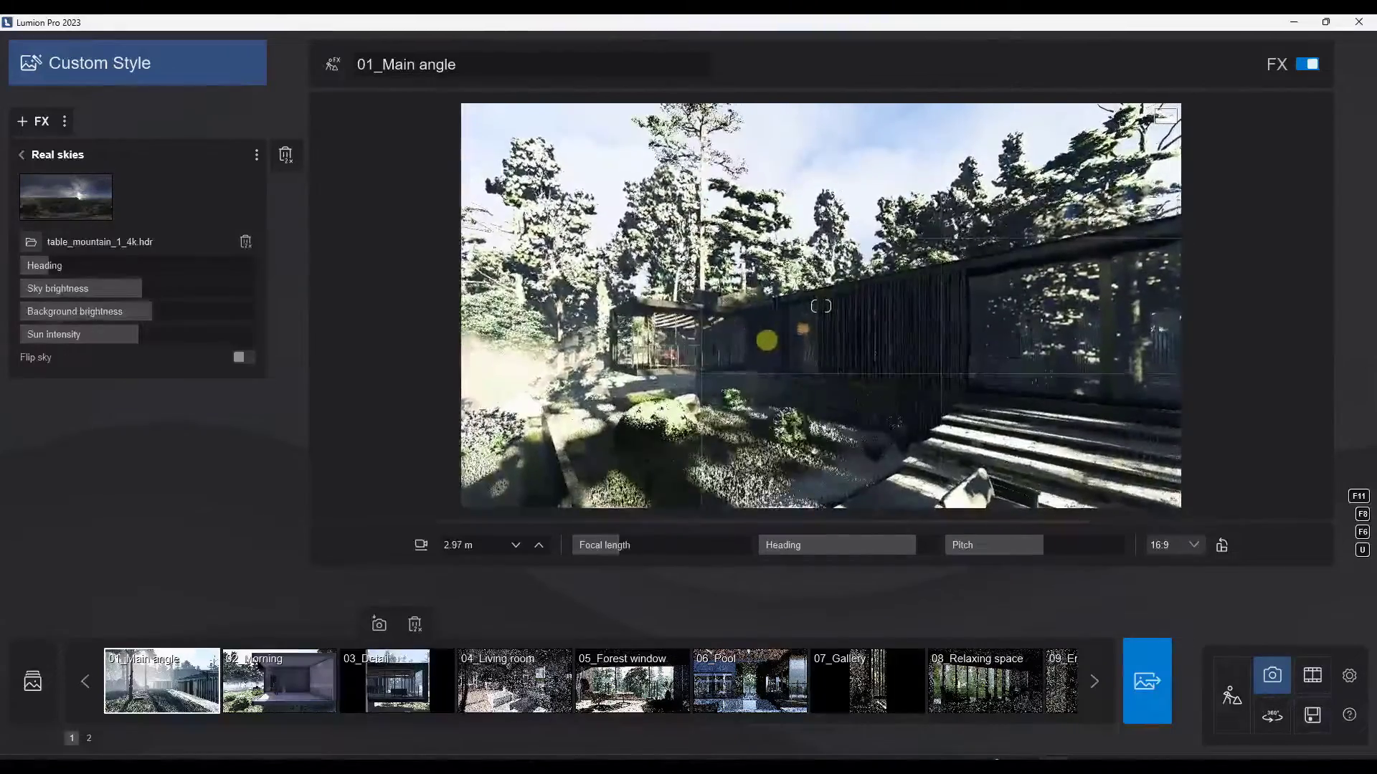
pyautogui.press('s')
pyautogui.moveTo(767, 341); pyautogui.dragTo(760, 340, button='right')
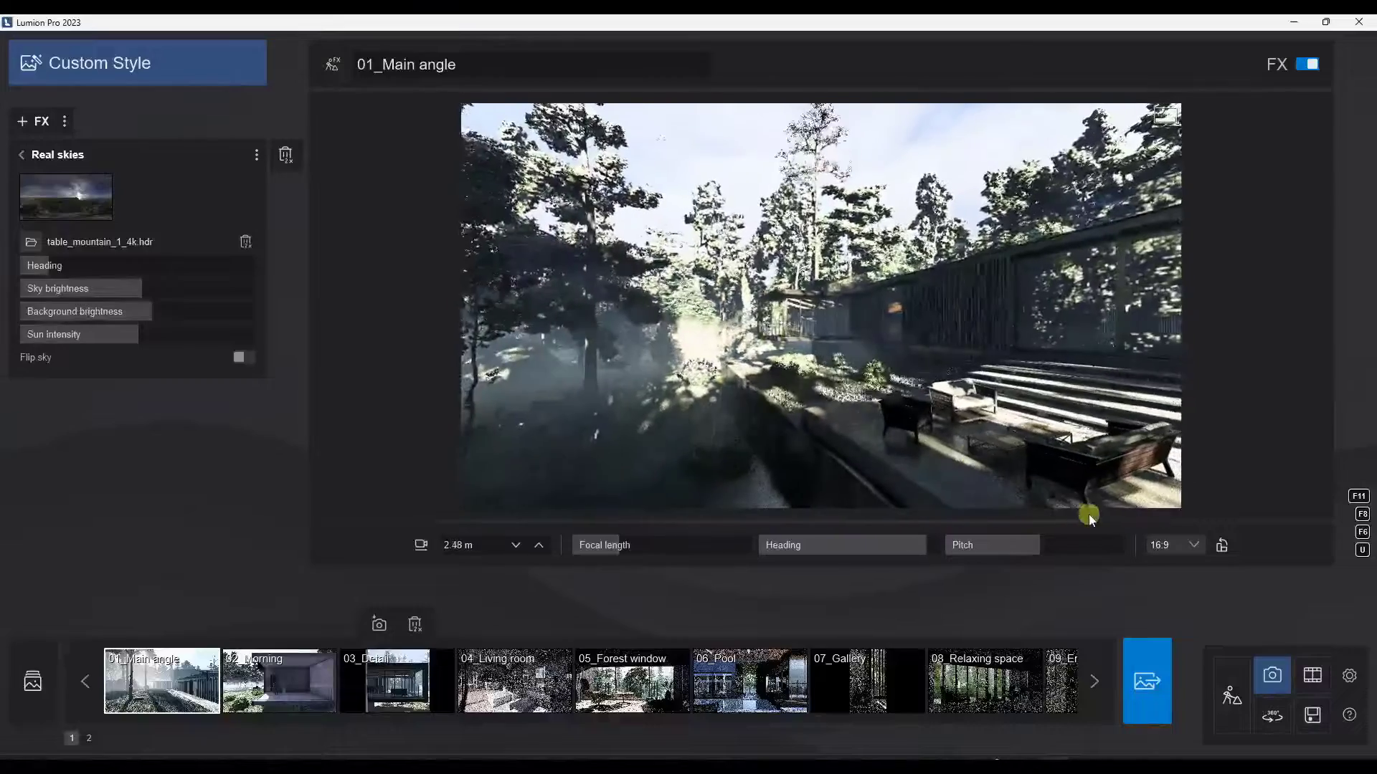
pyautogui.press('e')
# In Movie mode, play the 03_Close up clip and return its playhead to the start.
pyautogui.click(1314, 680)
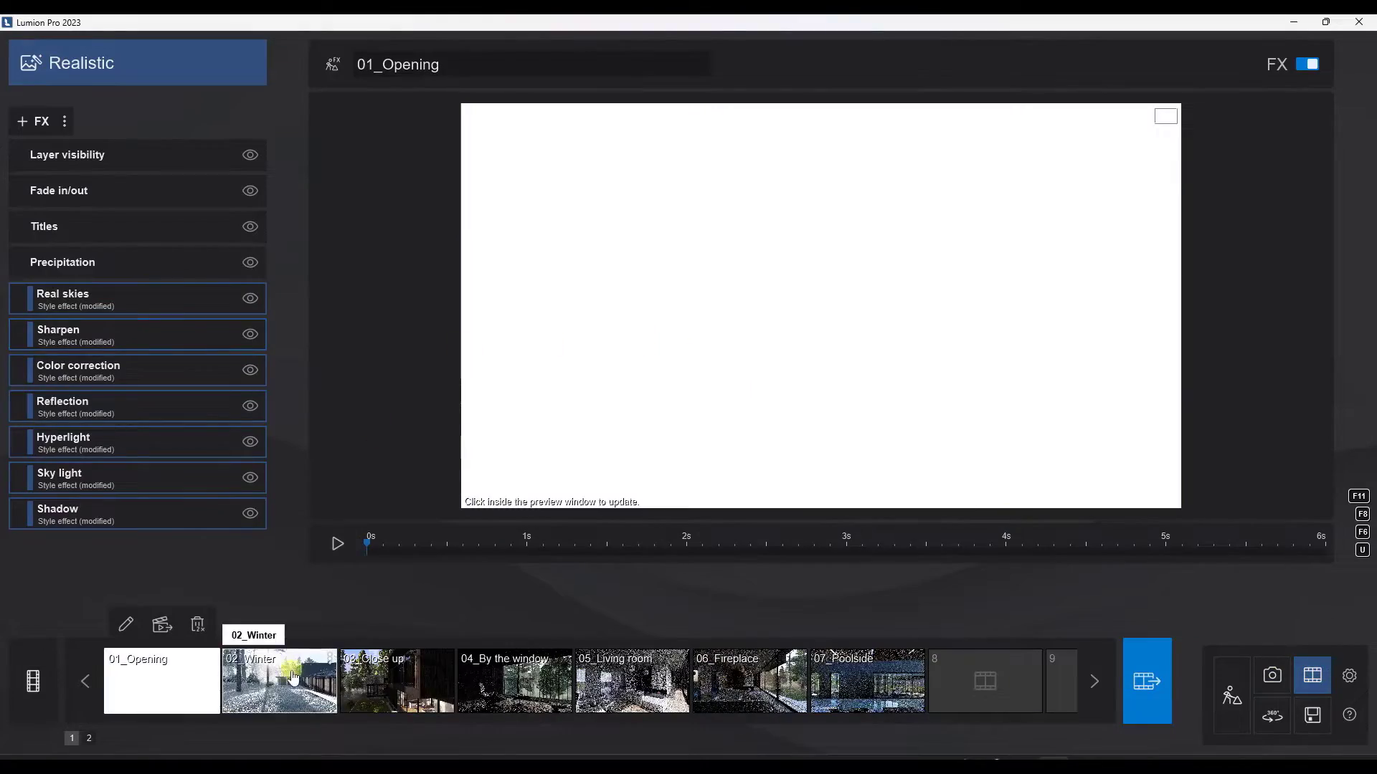
pyautogui.click(398, 692)
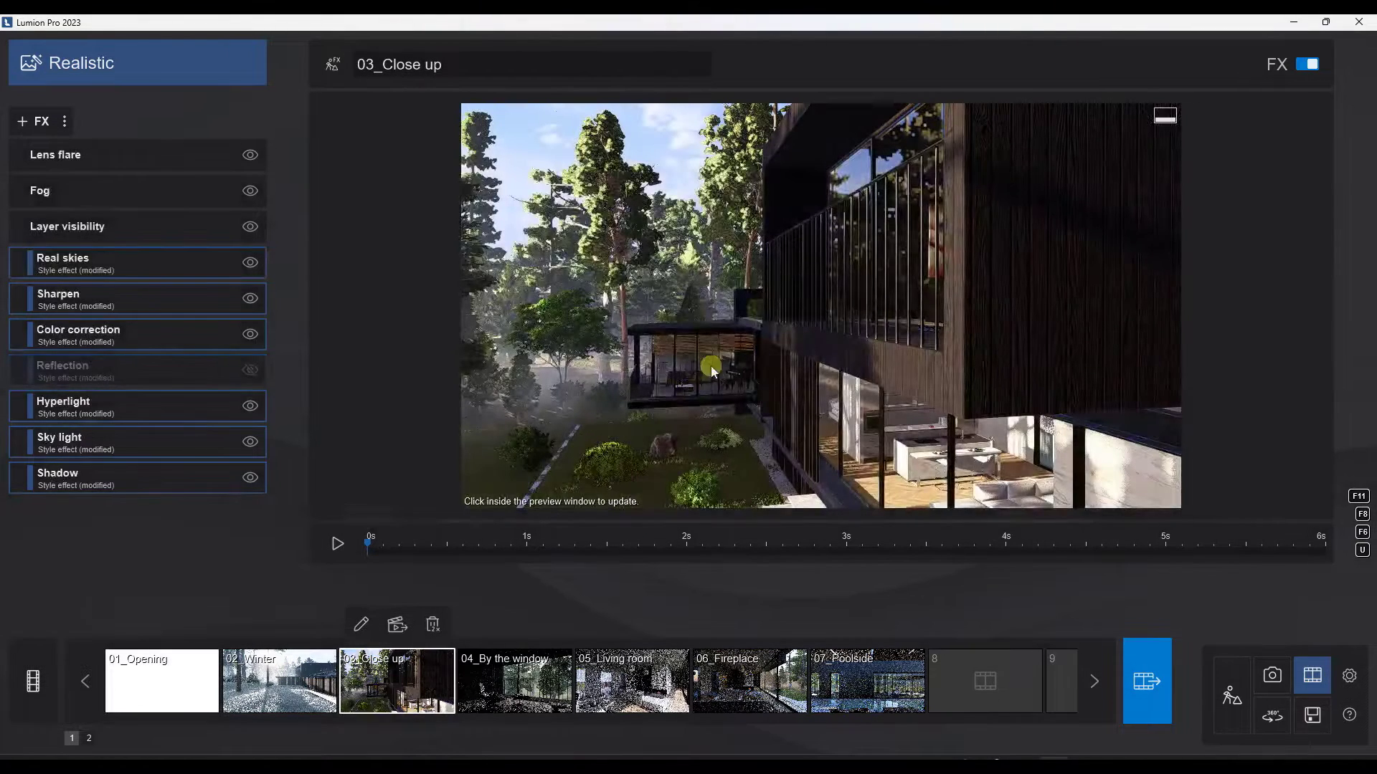
pyautogui.click(337, 543)
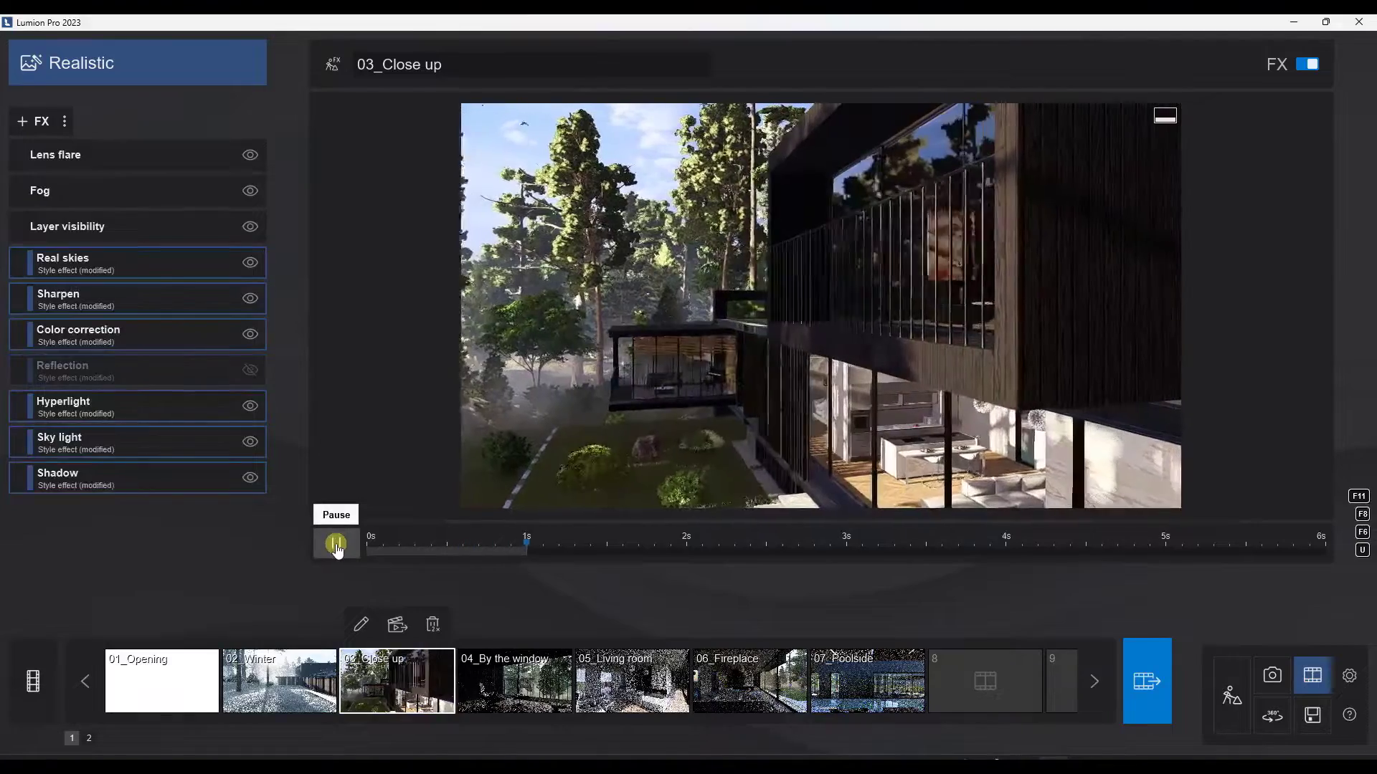
pyautogui.click(337, 545)
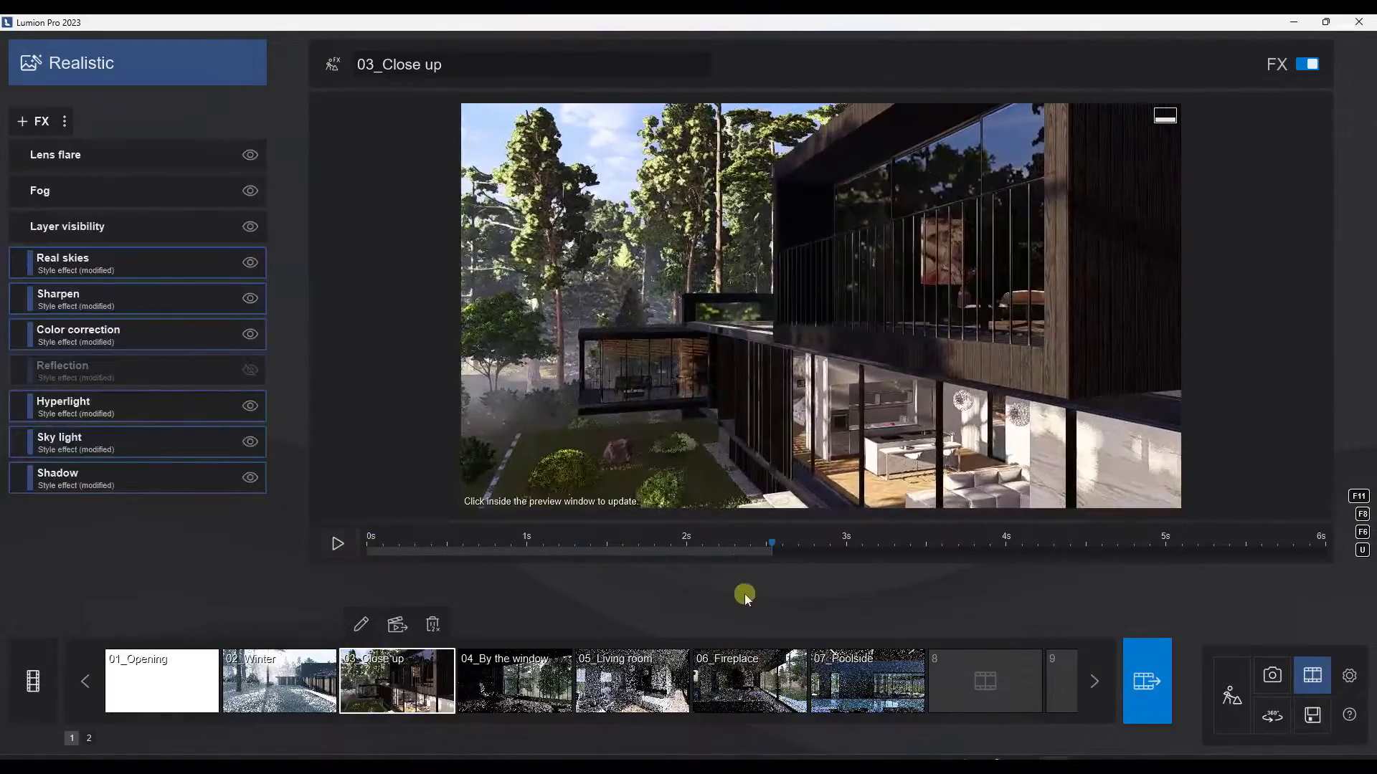
pyautogui.moveTo(769, 548); pyautogui.dragTo(363, 545)
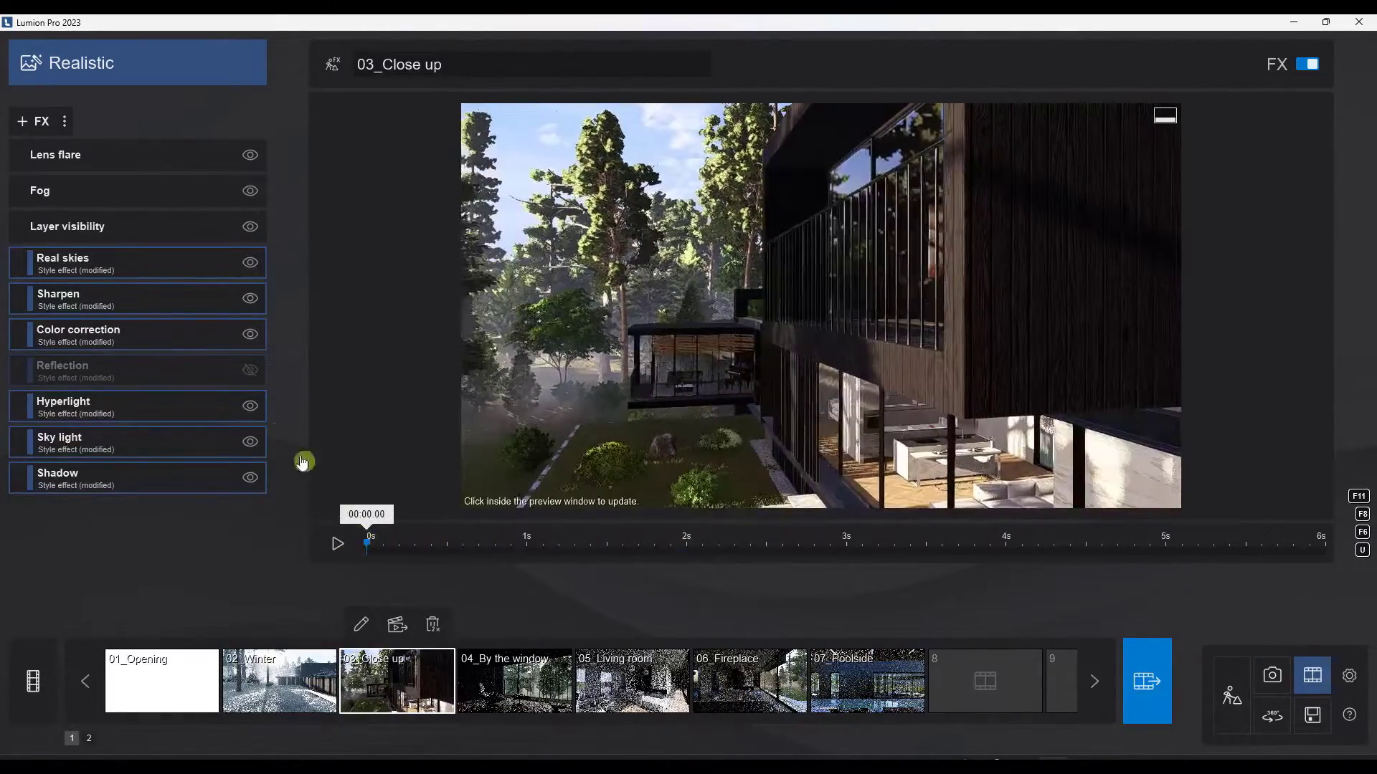
# Add a Real skies heading keyframe at 6 s in the 03_Close up clip and set it to about -15.71°.
pyautogui.click(96, 260)
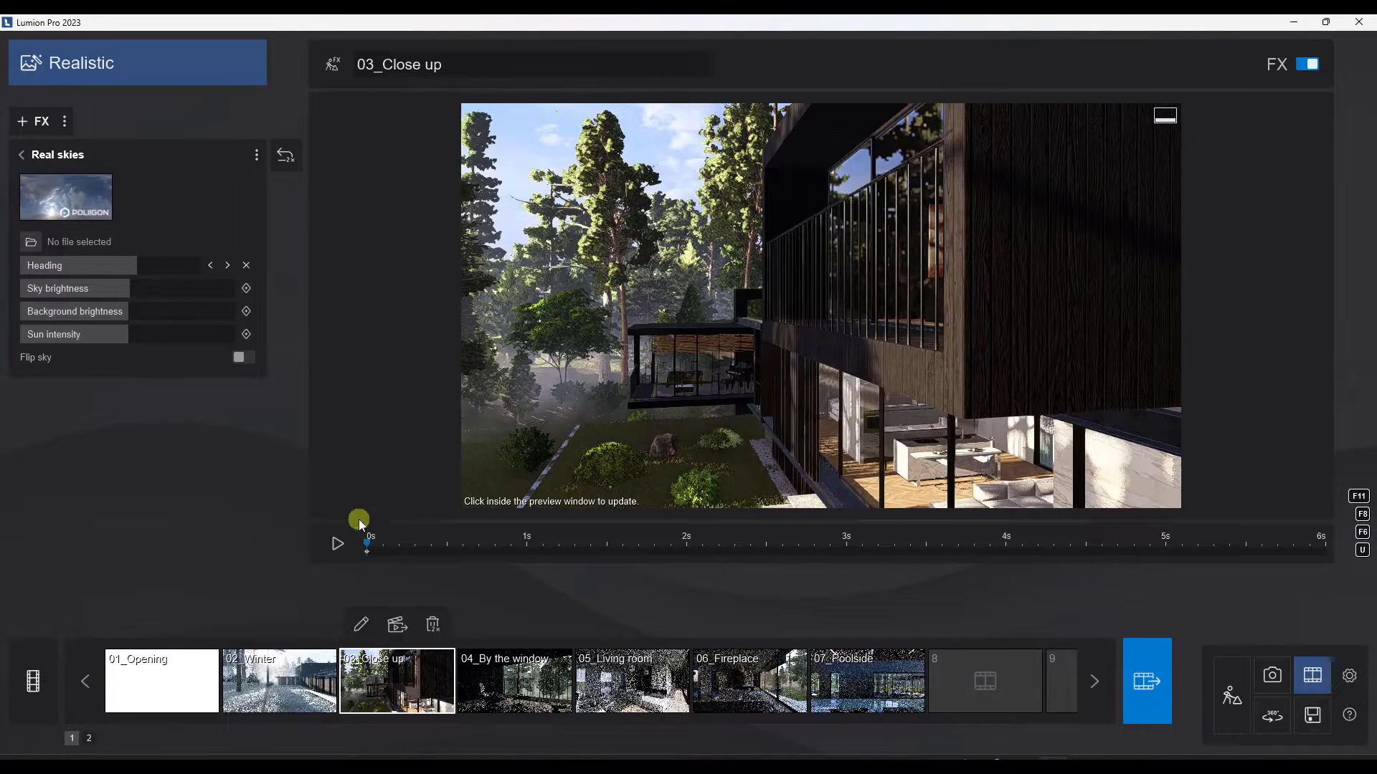
pyautogui.moveTo(370, 549); pyautogui.dragTo(1338, 566)
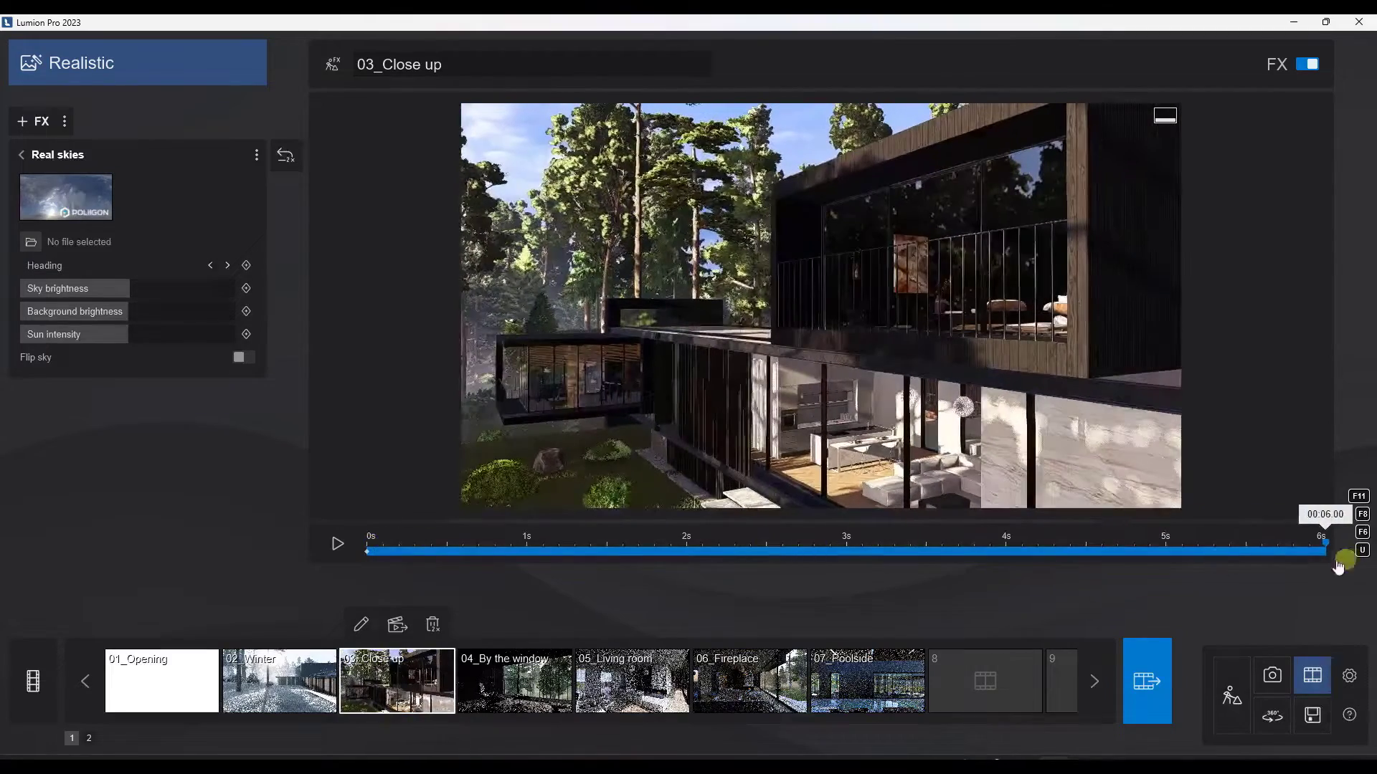
pyautogui.click(248, 265)
pyautogui.moveTo(143, 265); pyautogui.dragTo(102, 267)
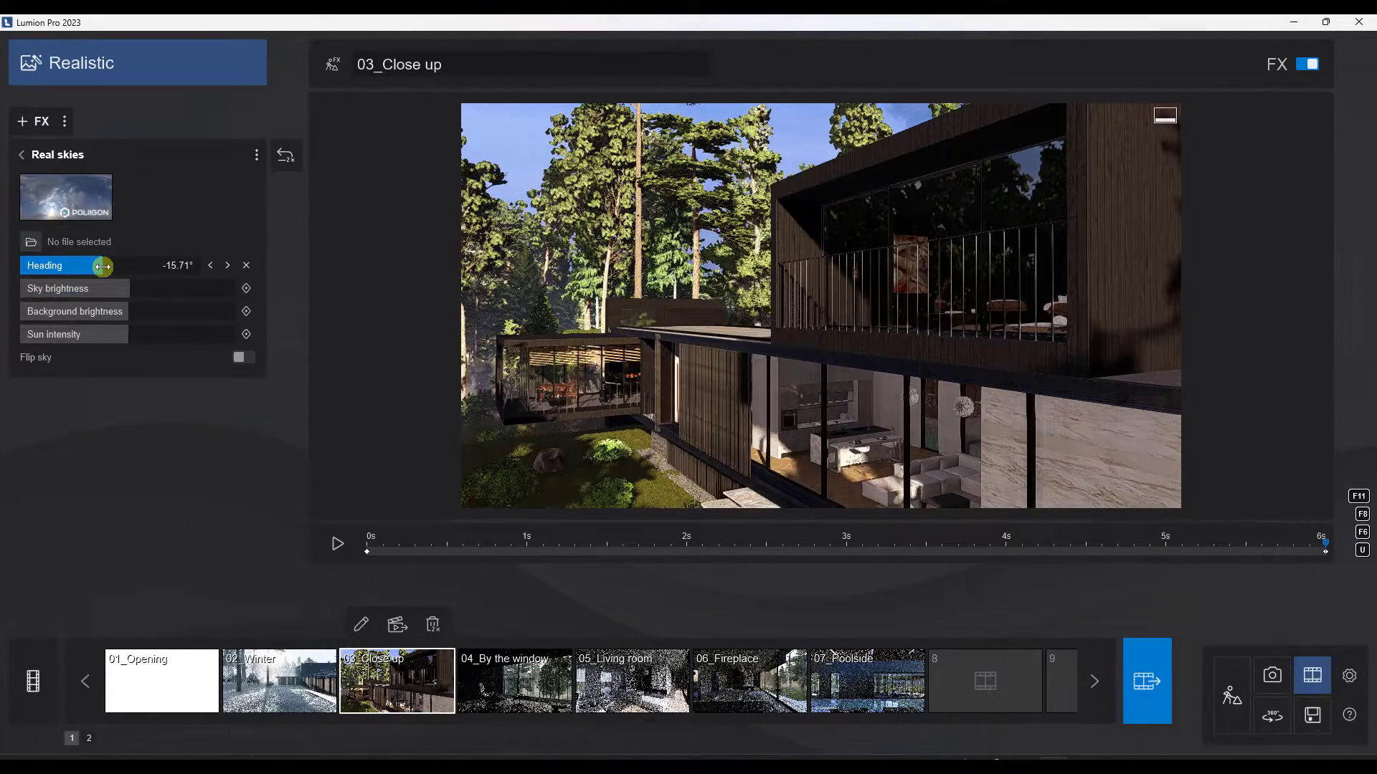
# Play the 03_Close up clip from the start to check the animated sky and shadows.
pyautogui.click(367, 553)
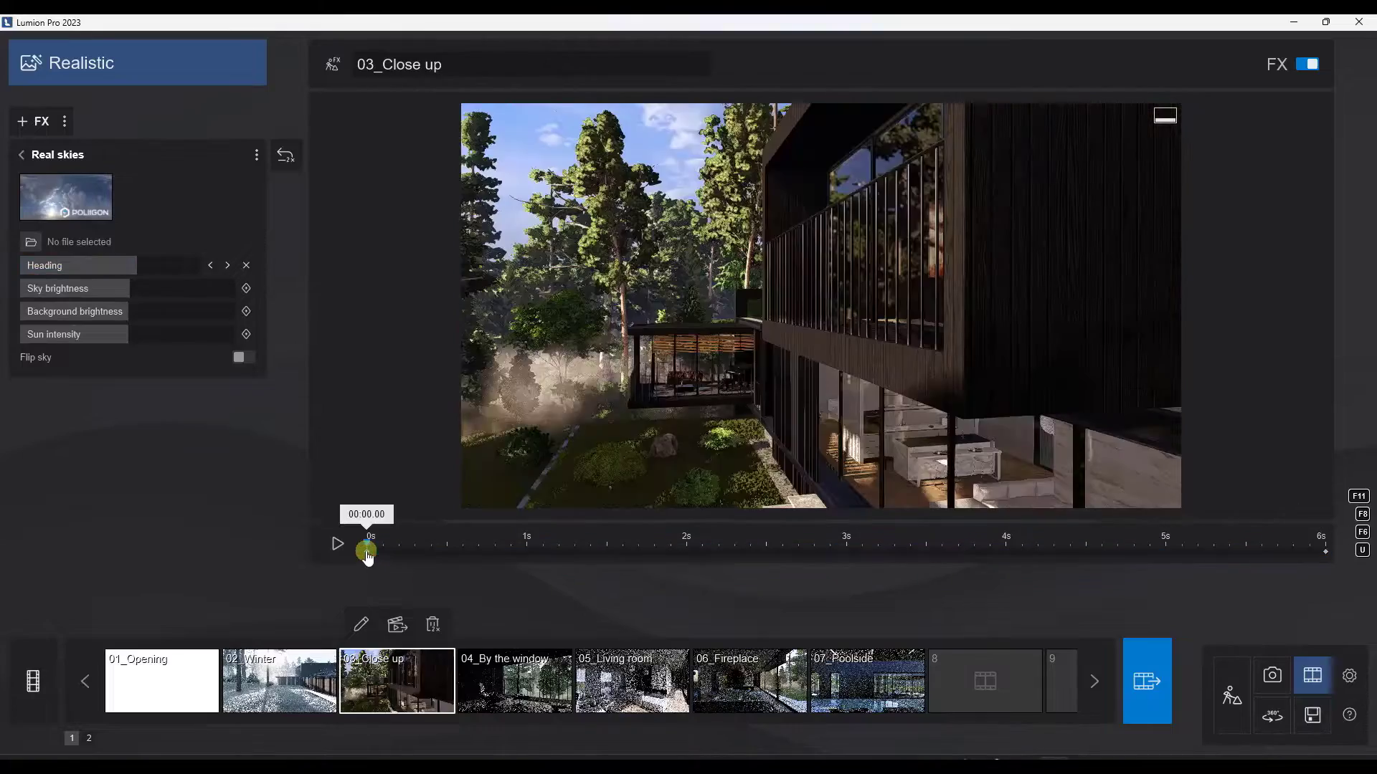
pyautogui.click(337, 543)
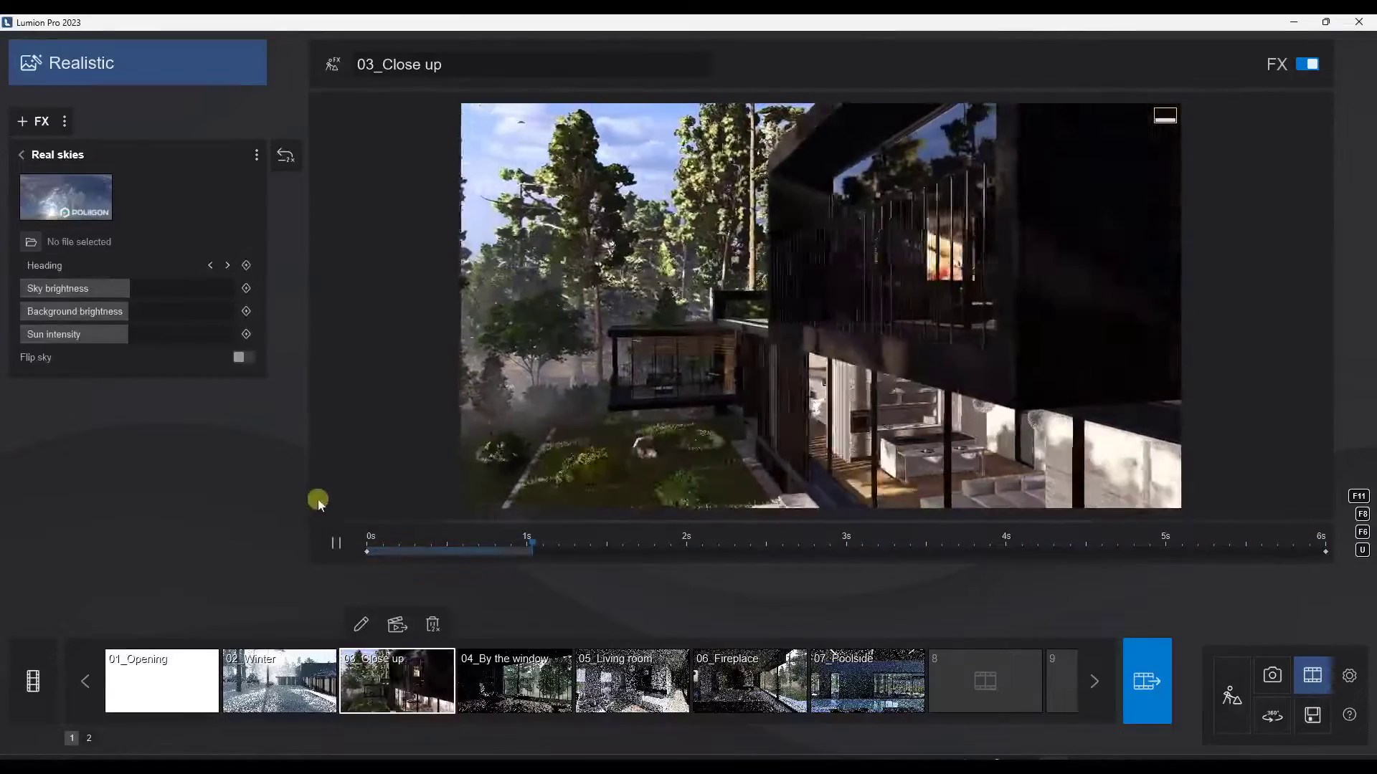
pyautogui.click(334, 543)
# Bring the Real skies heading at the clip's end keyframe close to the starting heading and preview the sky movement.
pyautogui.click(1325, 552)
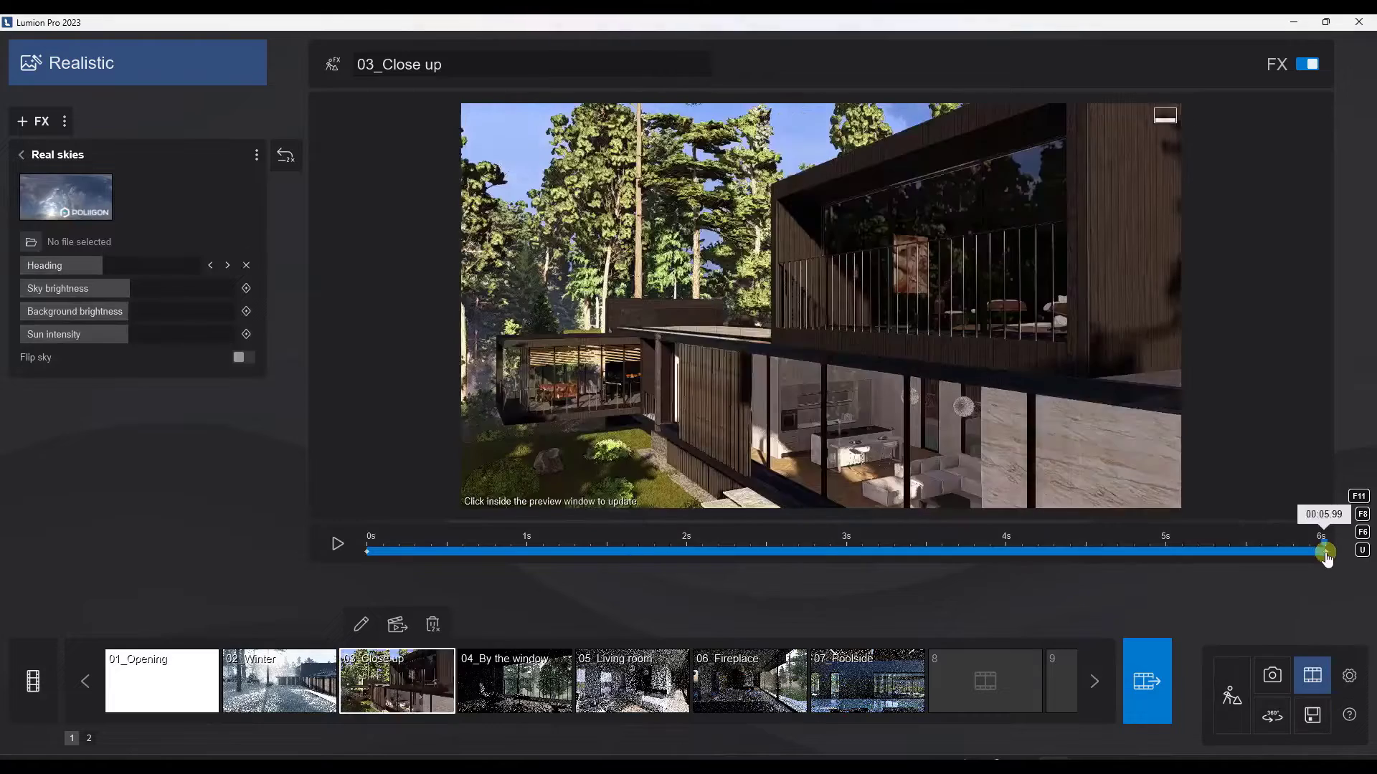
pyautogui.moveTo(102, 264); pyautogui.dragTo(107, 264)
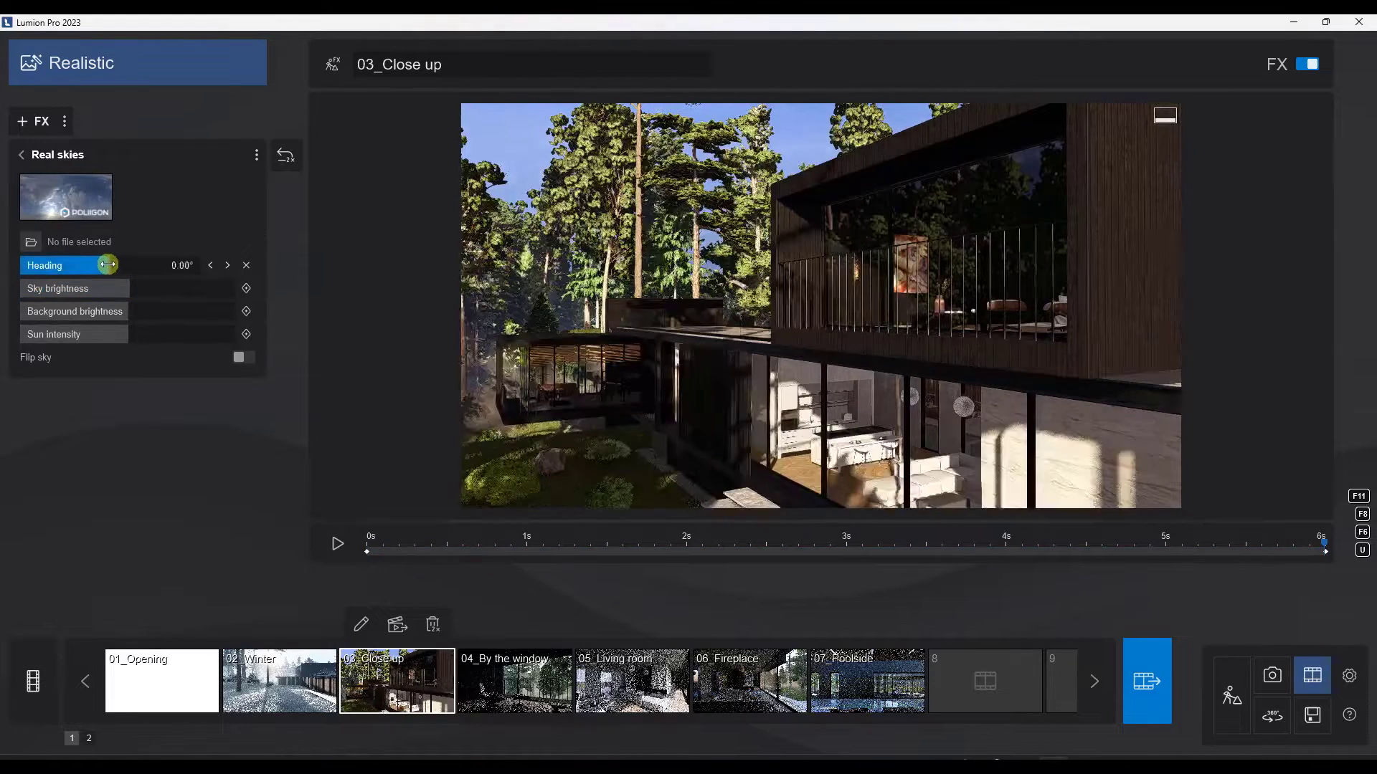
pyautogui.click(368, 549)
pyautogui.moveTo(111, 265); pyautogui.dragTo(126, 260)
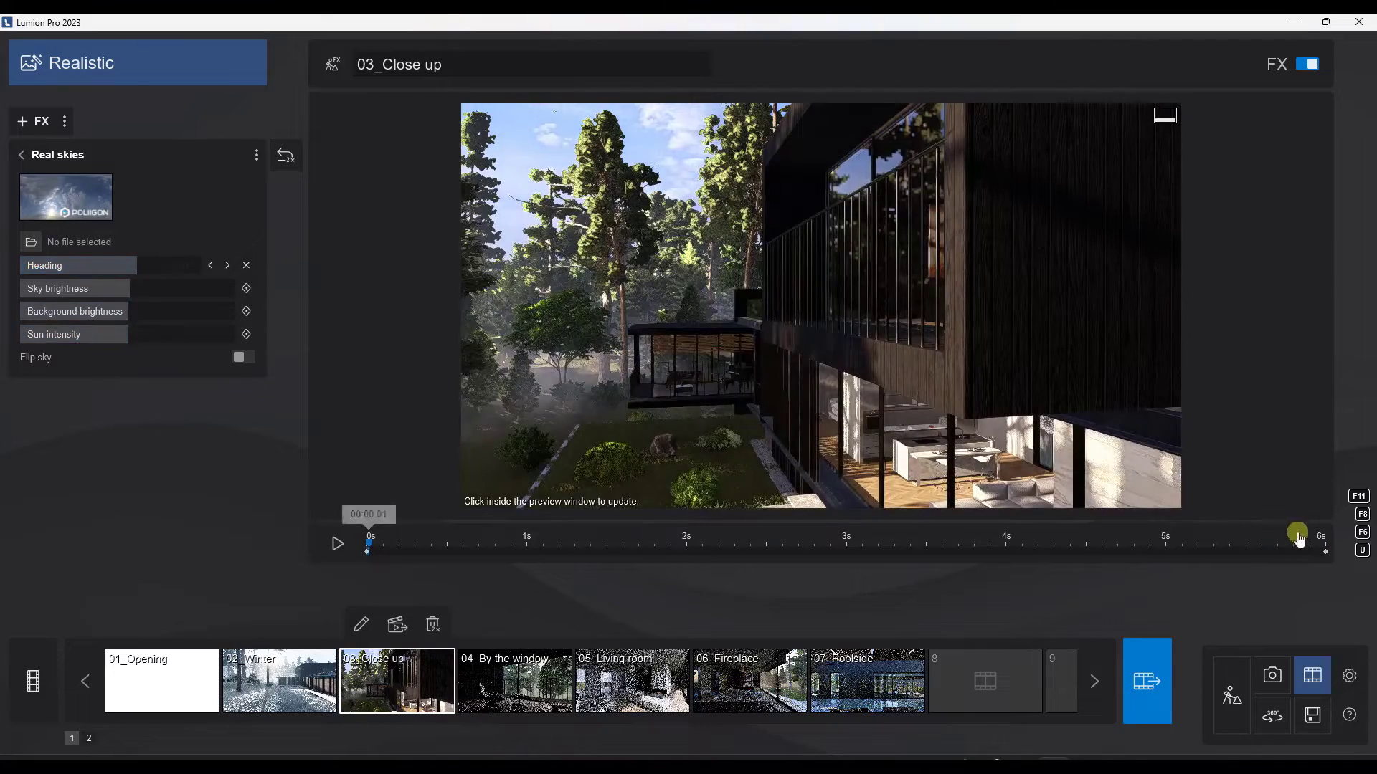
pyautogui.click(1322, 548)
pyautogui.moveTo(137, 271); pyautogui.dragTo(140, 265)
pyautogui.click(338, 543)
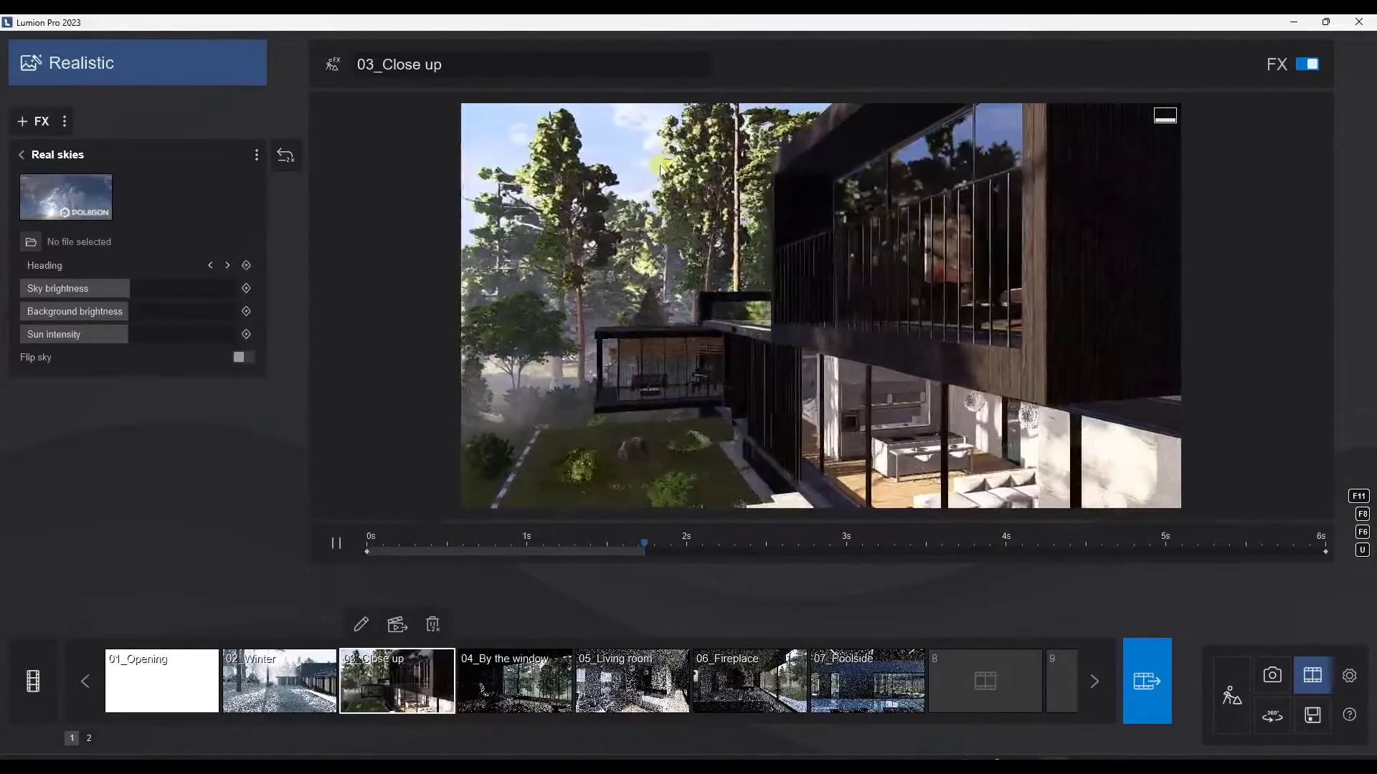
pyautogui.click(335, 547)
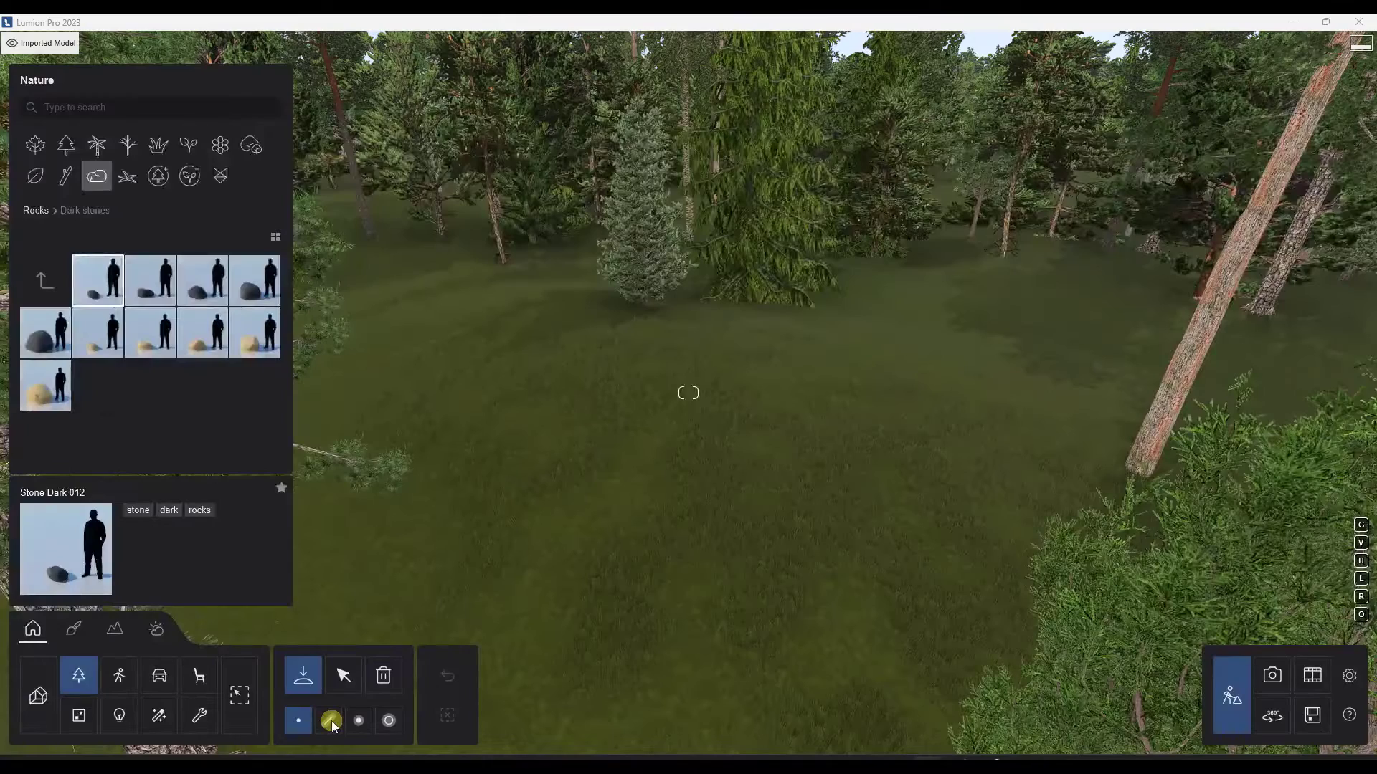
# Using line placement with mixed dark and desert stones, lay a curved six-point line of stones across the forest clearing.
pyautogui.click(331, 723)
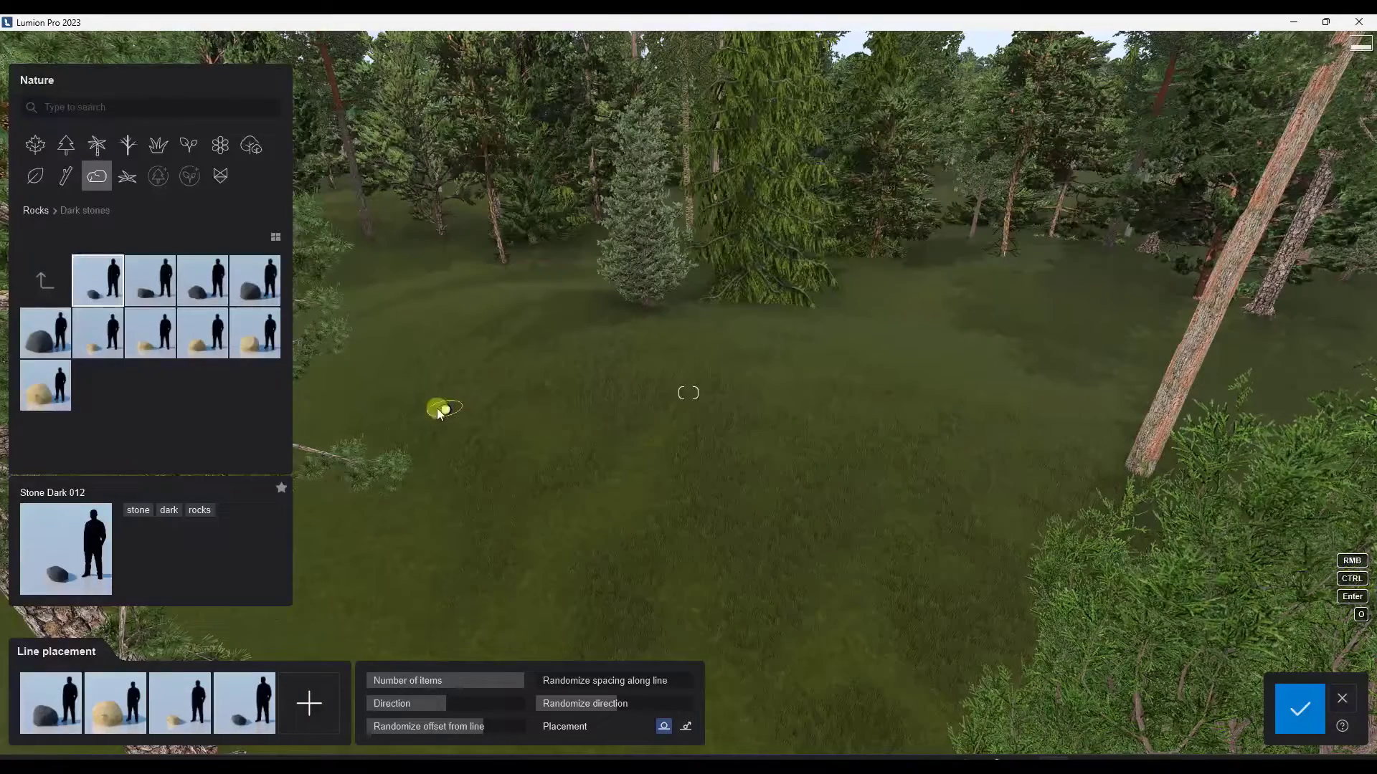
pyautogui.click(352, 393)
pyautogui.click(609, 349)
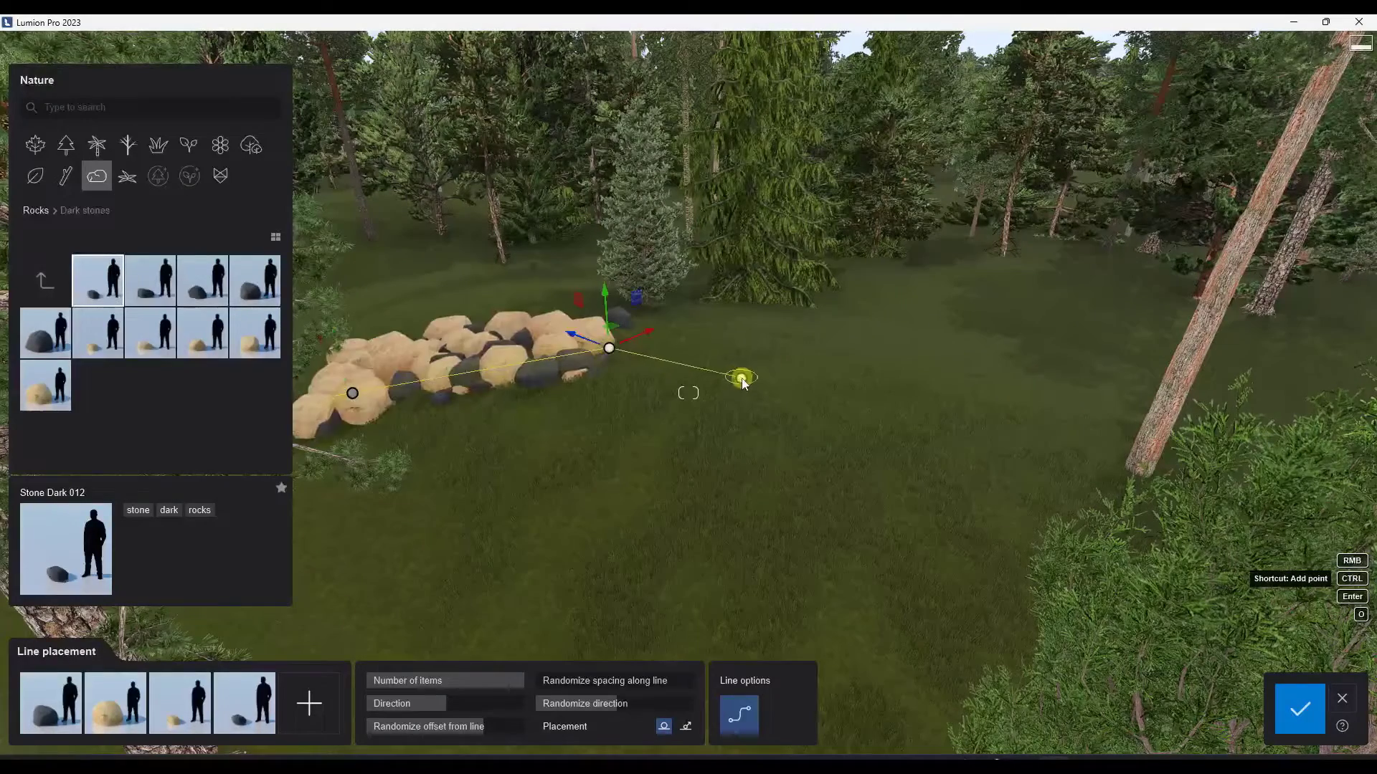
pyautogui.click(746, 379)
pyautogui.click(882, 457)
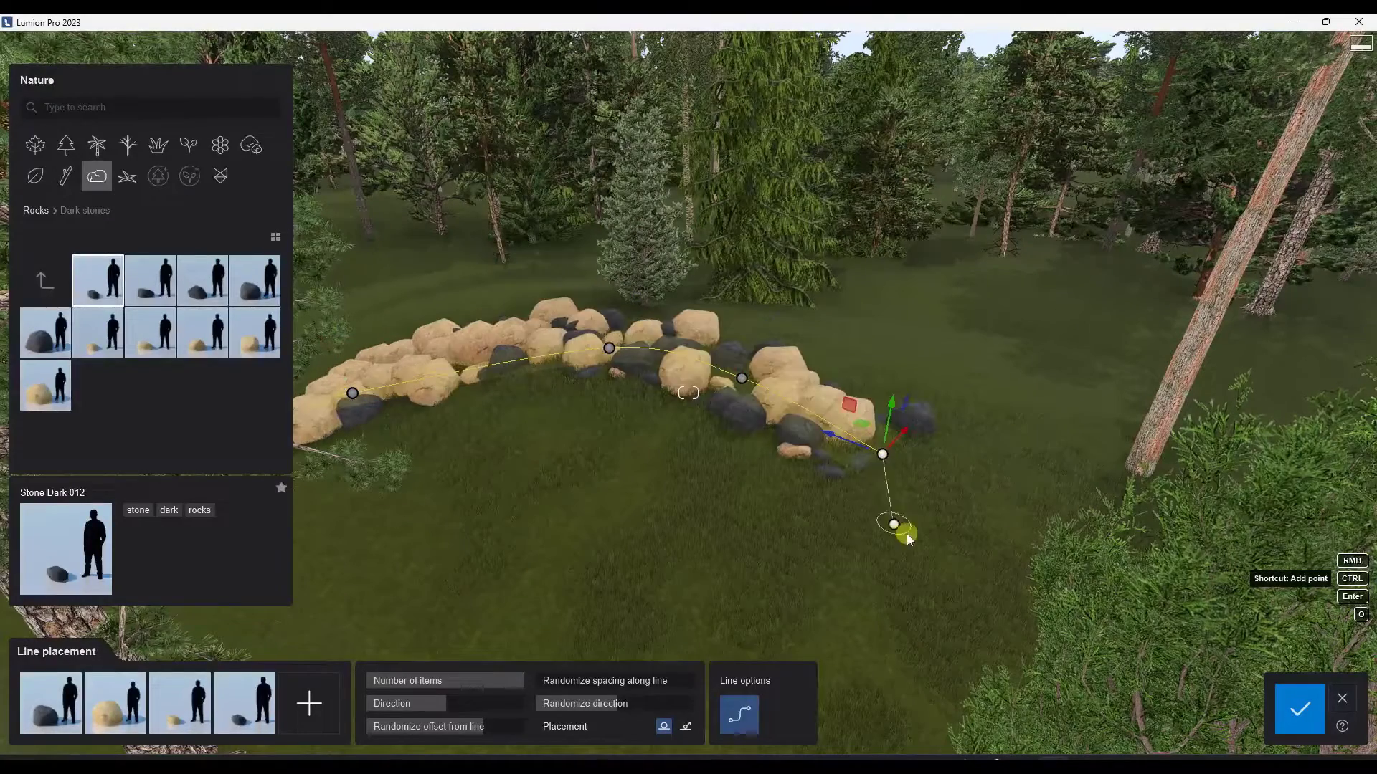
pyautogui.click(1004, 555)
pyautogui.click(1114, 403)
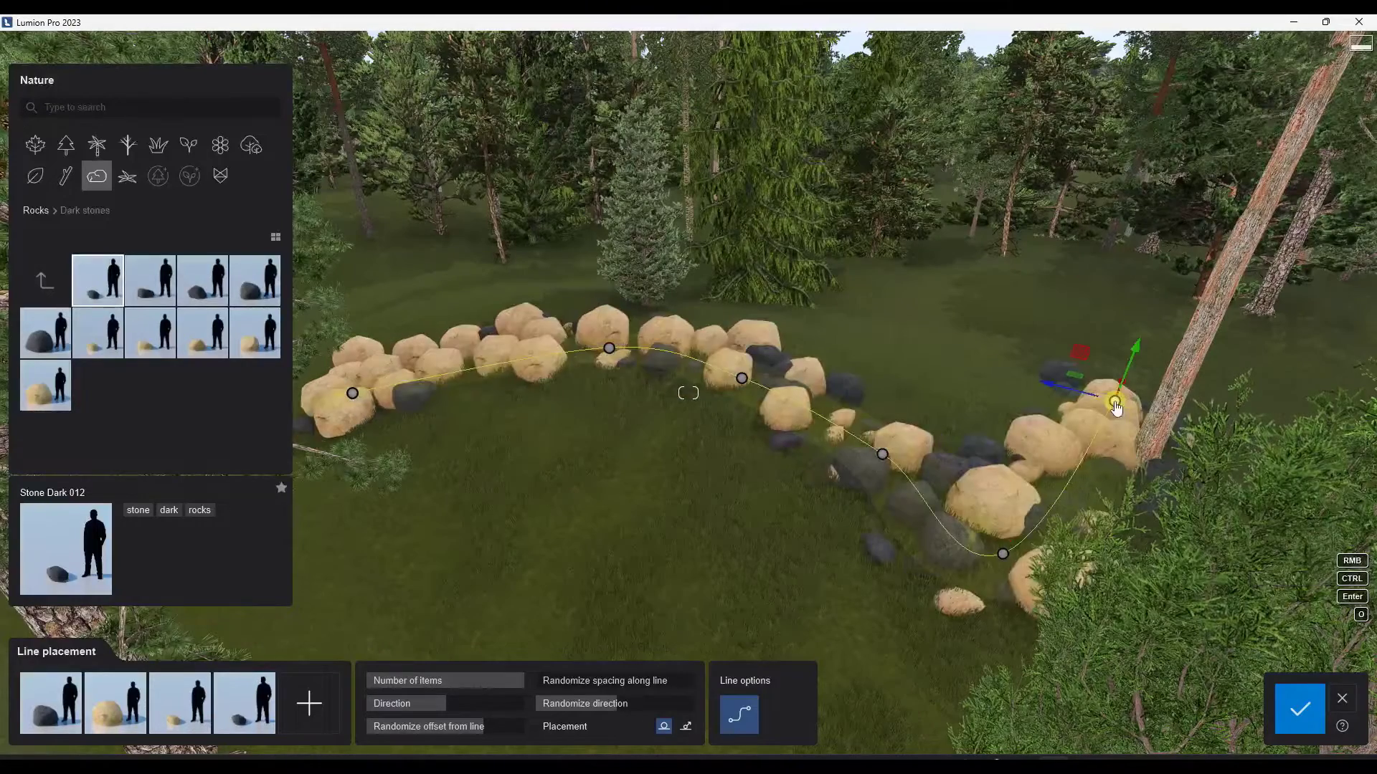
# Reshape the stone line by moving its intermediate points to smooth the bends of the curve.
pyautogui.moveTo(1002, 557); pyautogui.dragTo(975, 487)
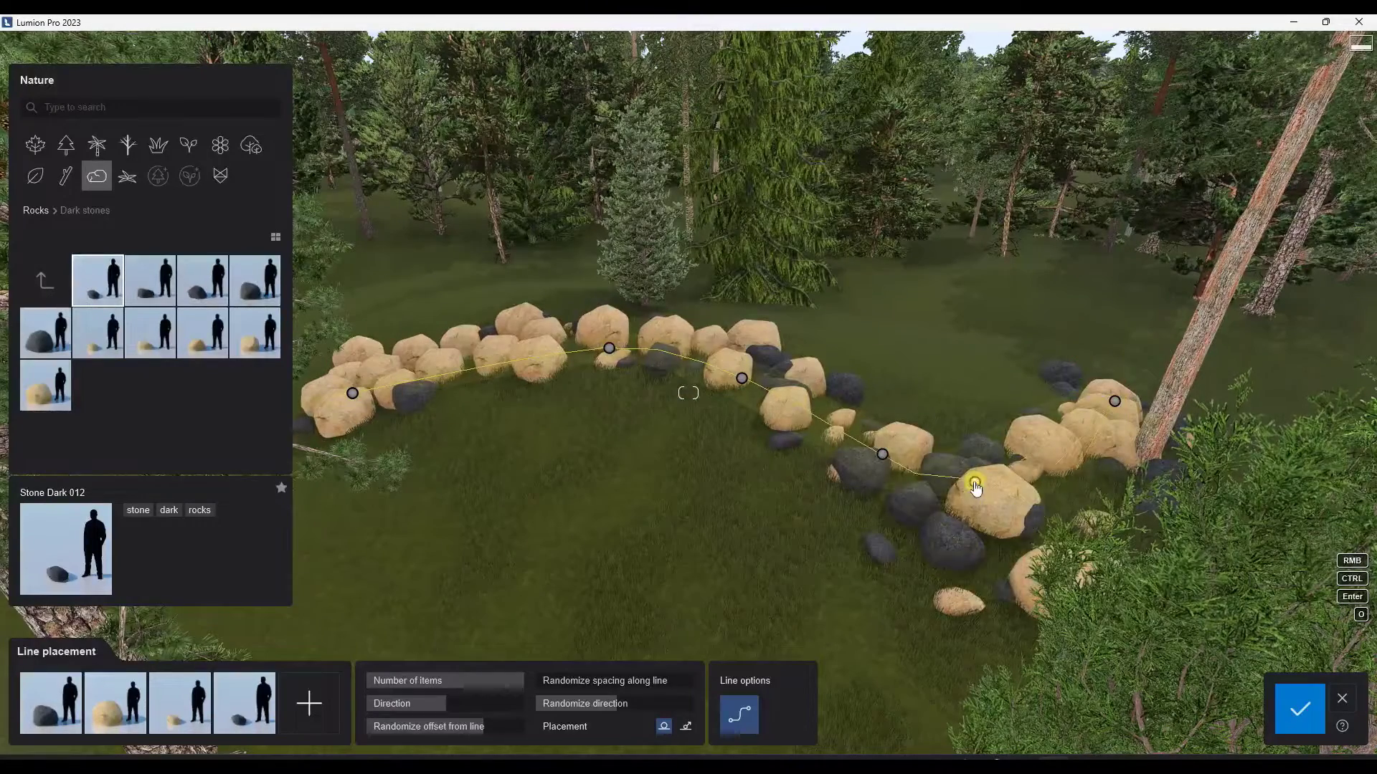
pyautogui.click(995, 504)
pyautogui.moveTo(882, 457); pyautogui.dragTo(812, 467)
pyautogui.moveTo(742, 380); pyautogui.dragTo(682, 376)
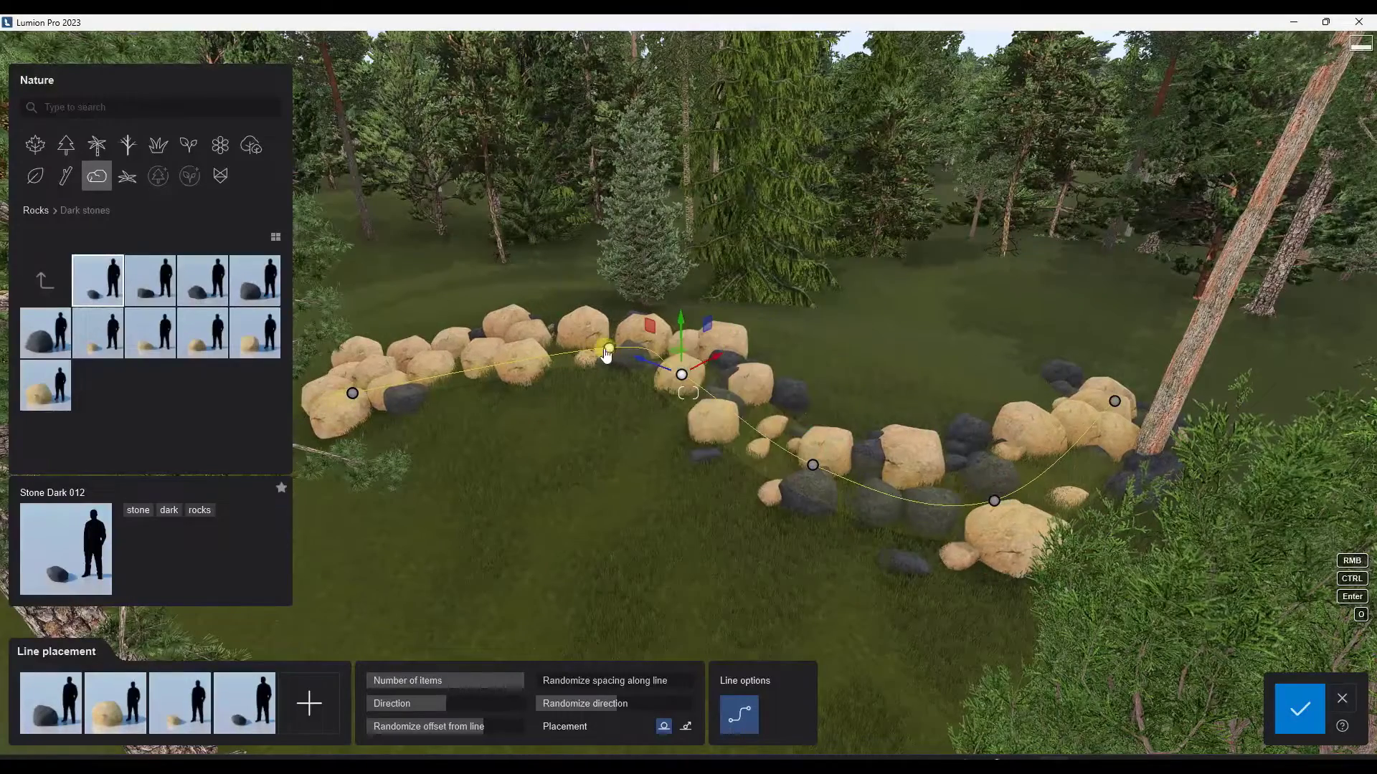
pyautogui.click(511, 339)
# Enable both placement options for the stone line, including Place on ground, and confirm the line.
pyautogui.moveTo(611, 551); pyautogui.dragTo(611, 558, button='right')
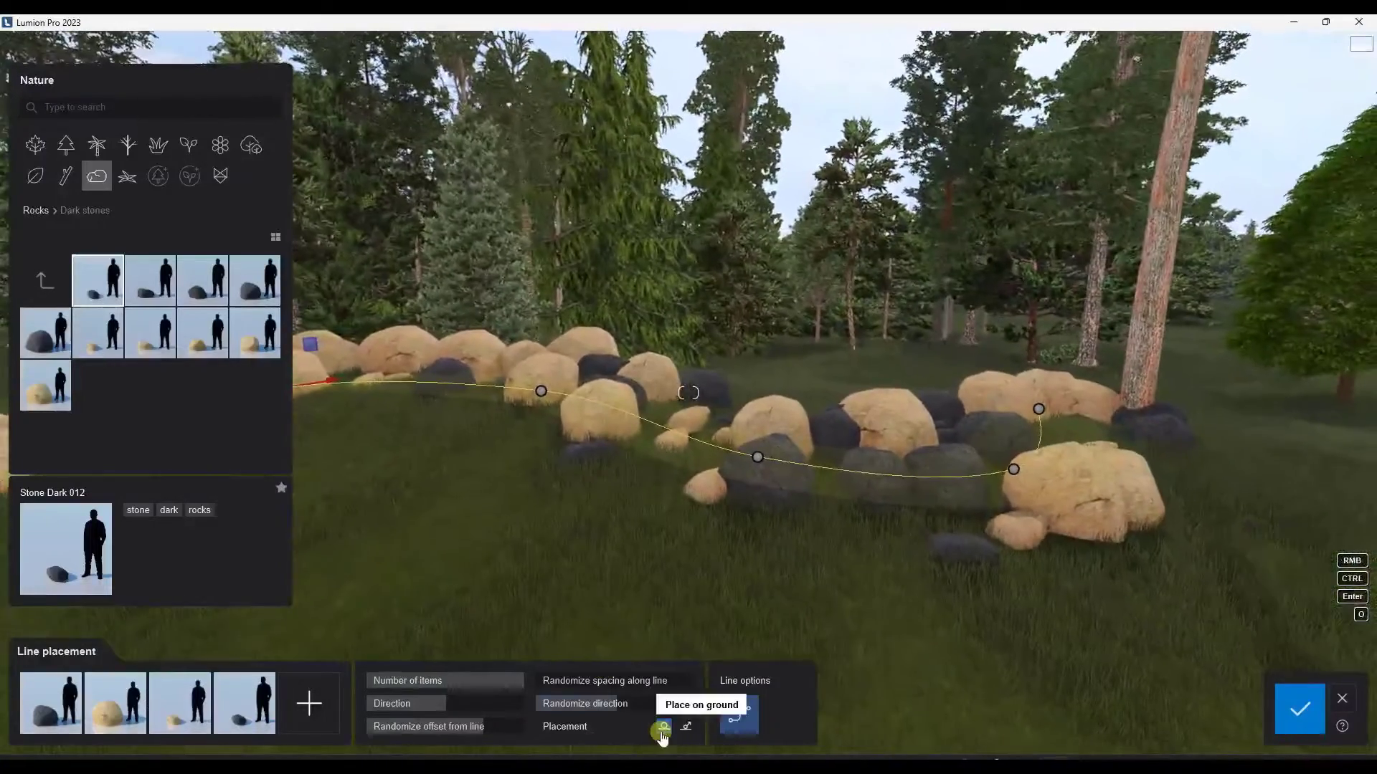
pyautogui.click(665, 729)
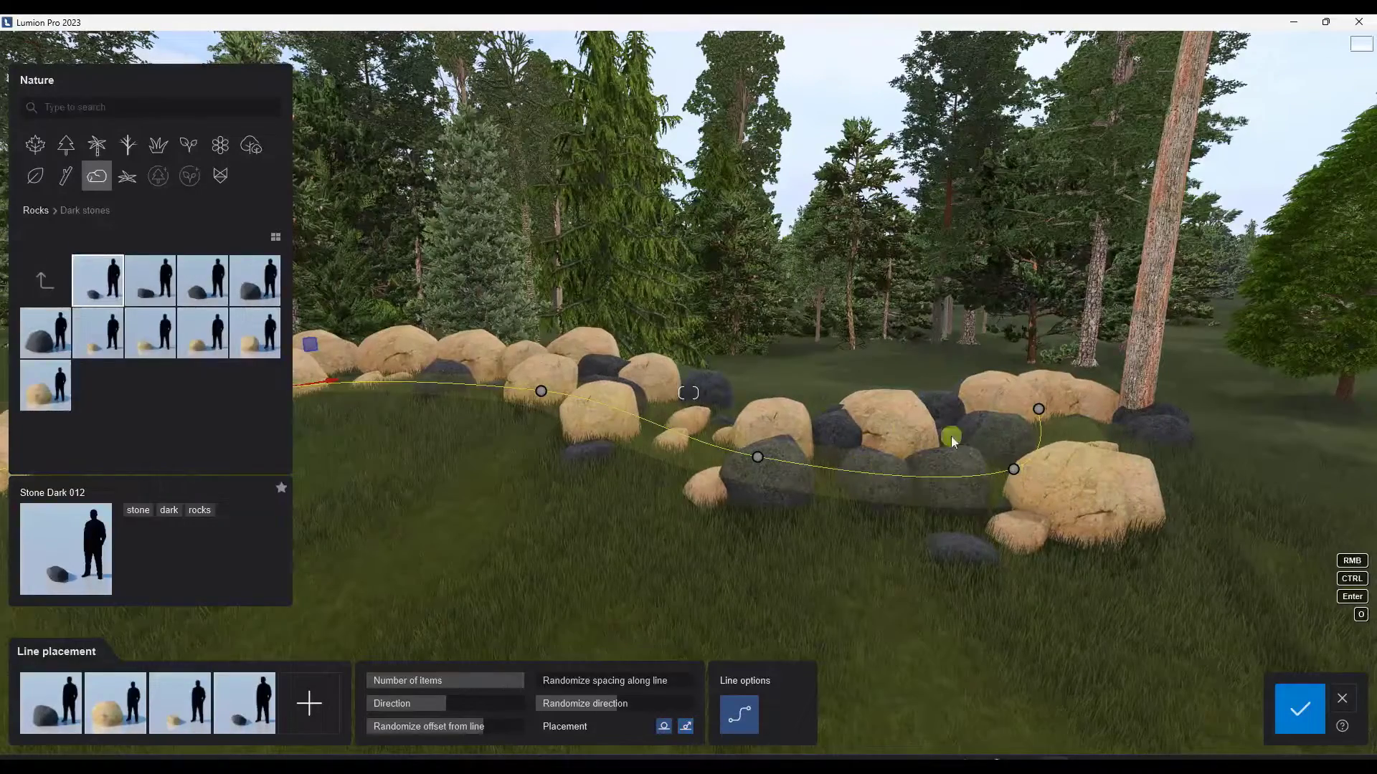
pyautogui.moveTo(950, 437); pyautogui.dragTo(991, 378, button='right')
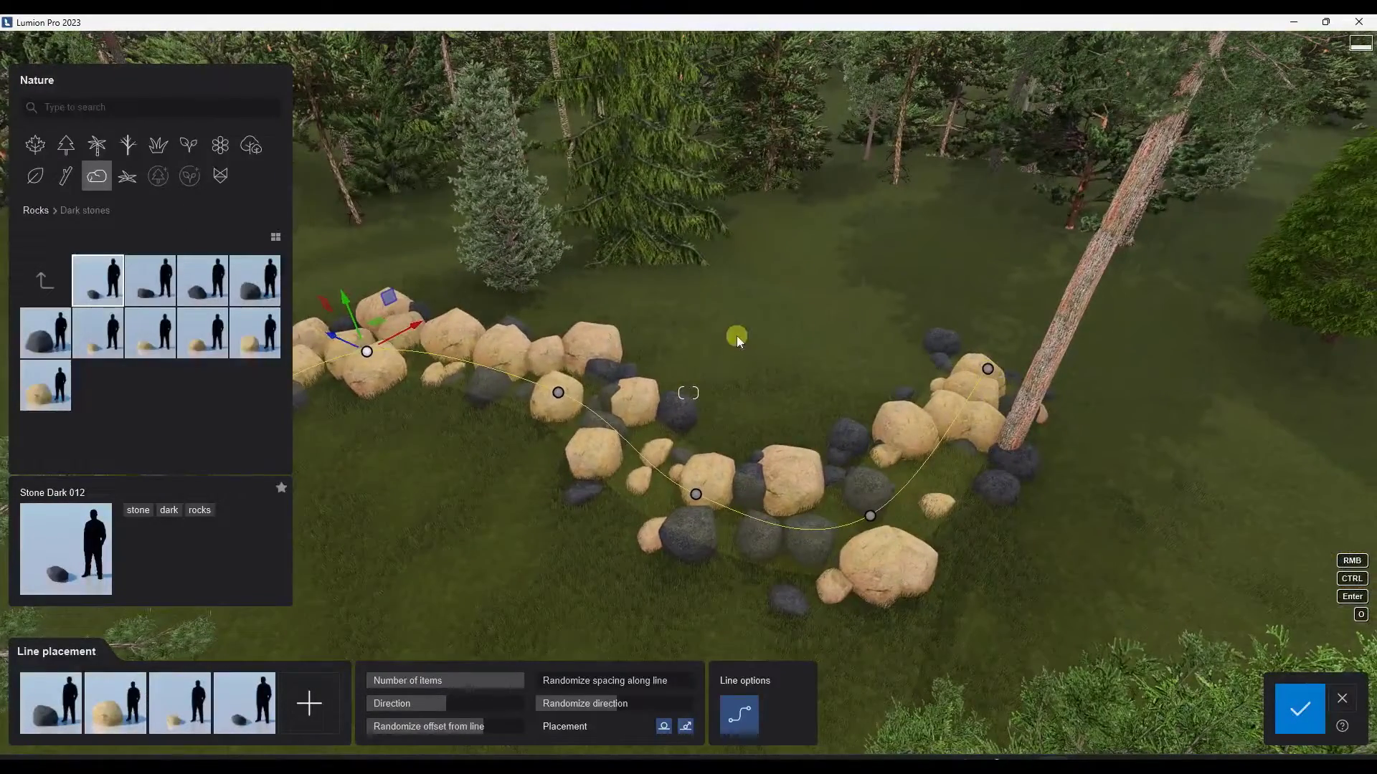
pyautogui.click(1298, 716)
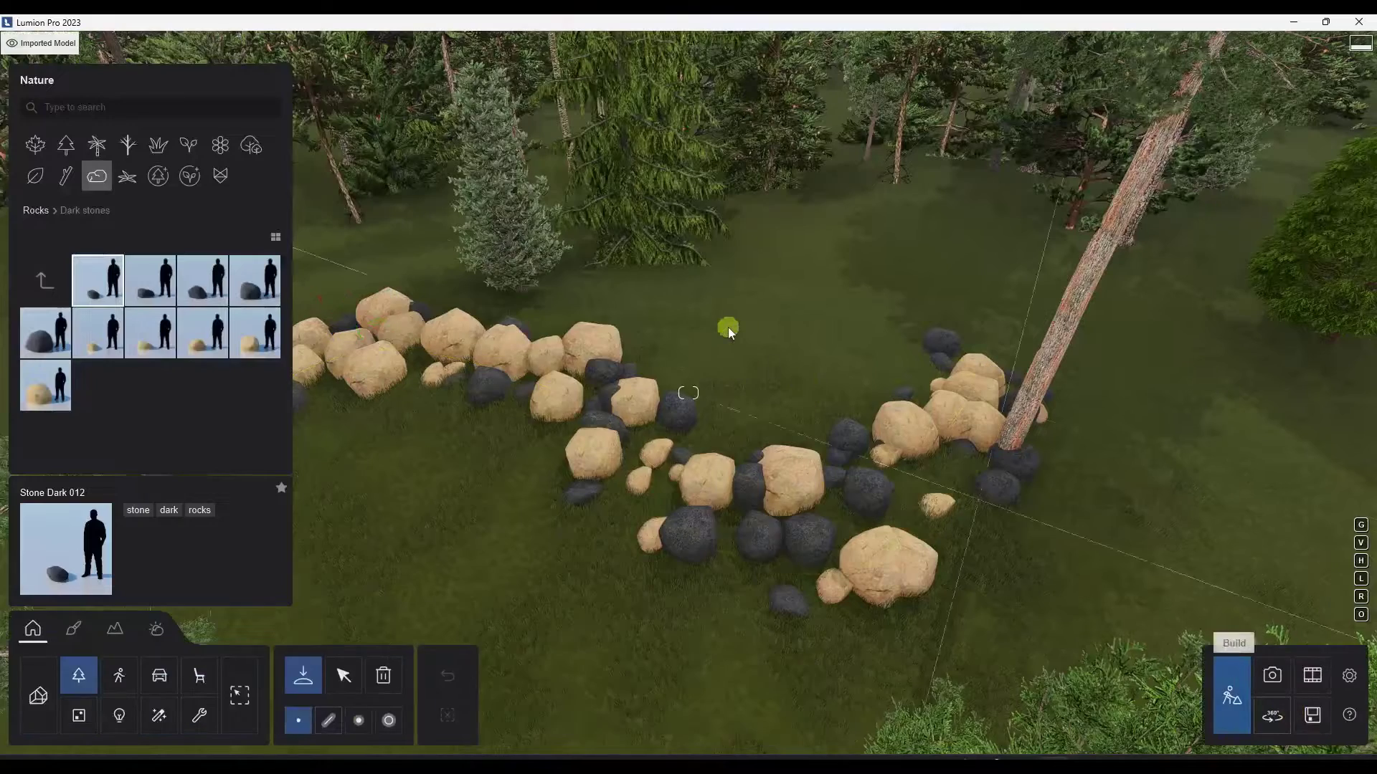
# Place a second curved stone line with three points behind the first, pull its far end point inward and confirm it.
pyautogui.click(327, 721)
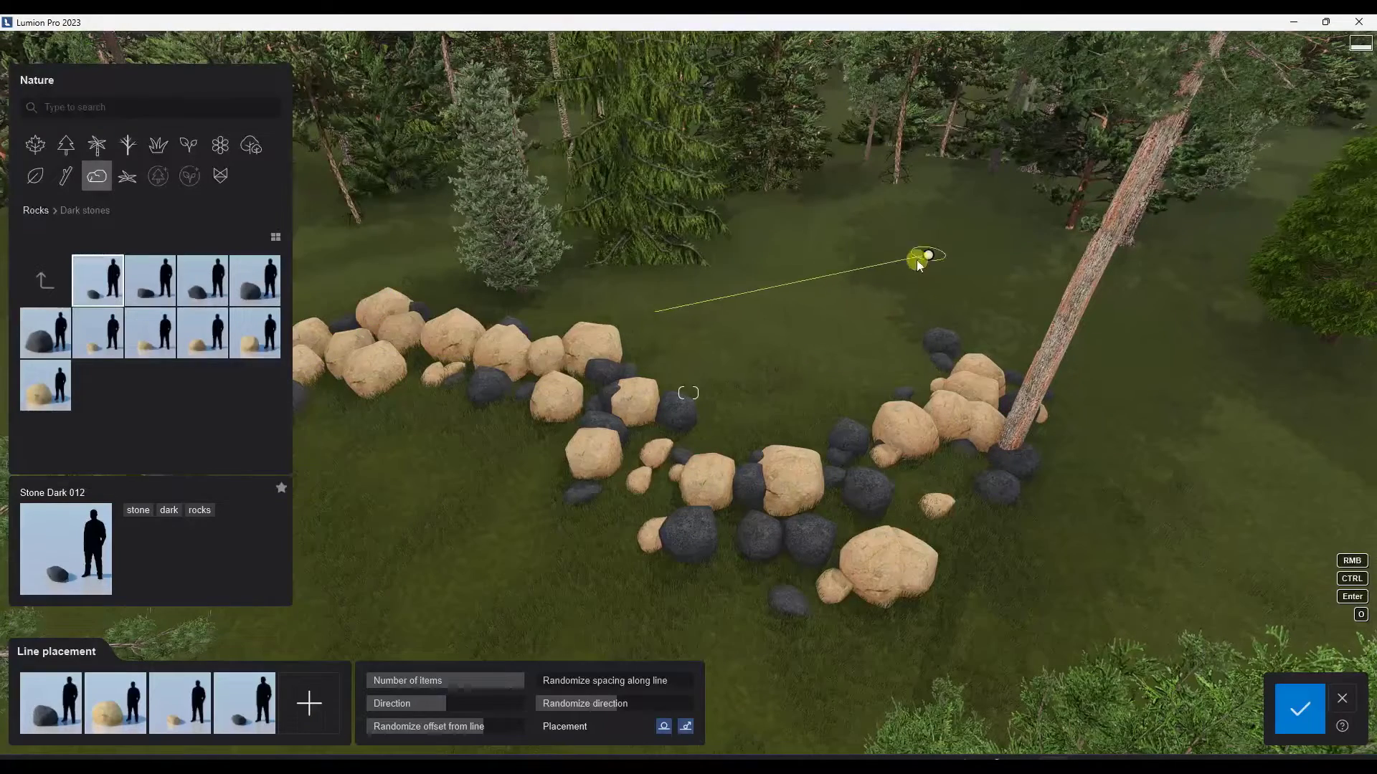
pyautogui.click(1006, 247)
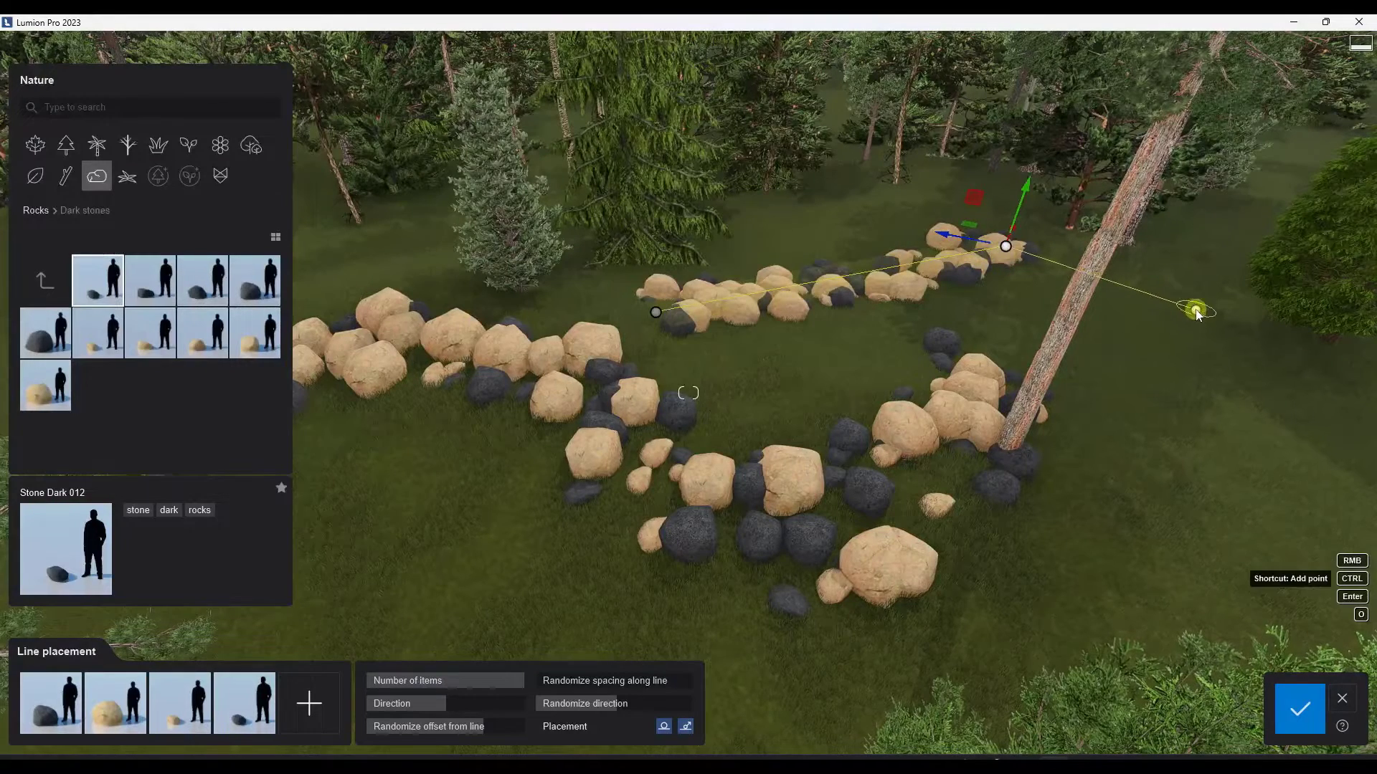
pyautogui.click(1233, 348)
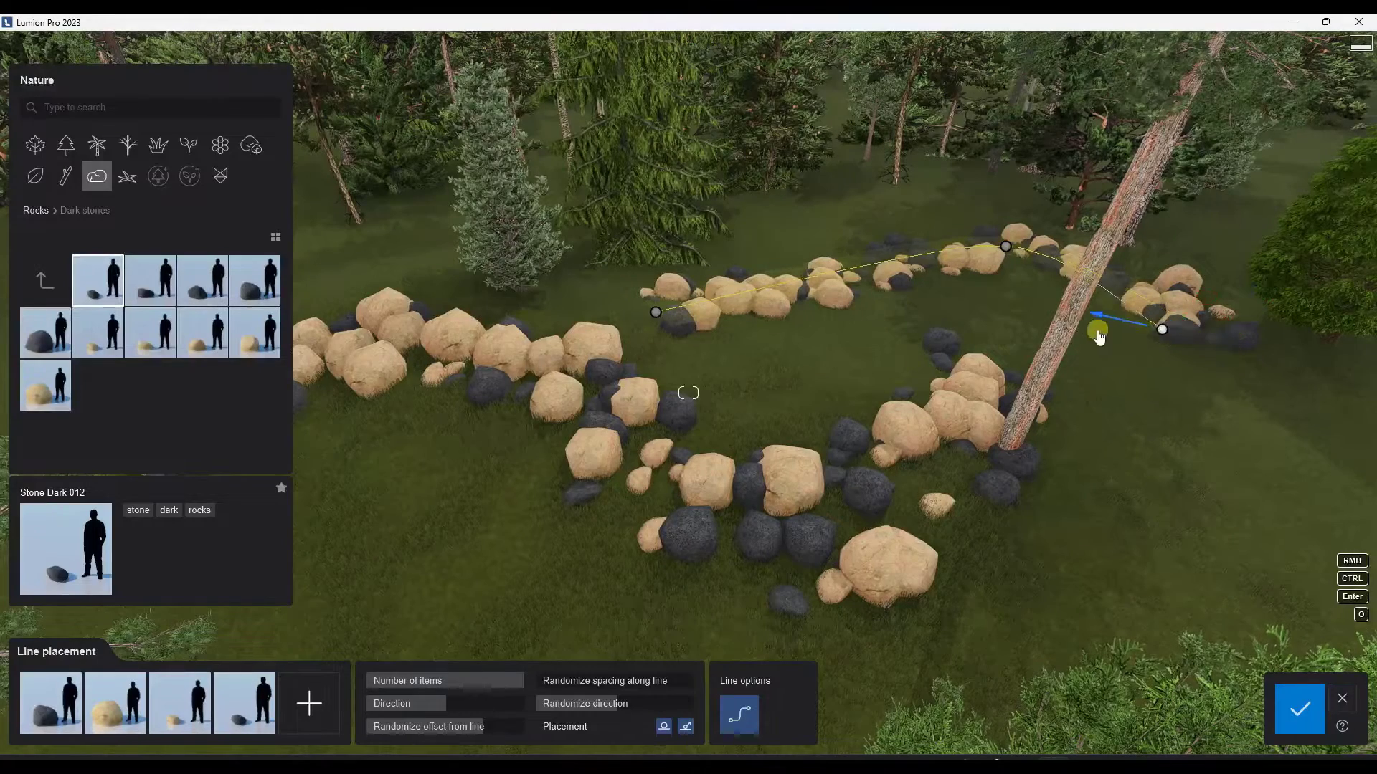
pyautogui.moveTo(1116, 332); pyautogui.dragTo(1143, 315)
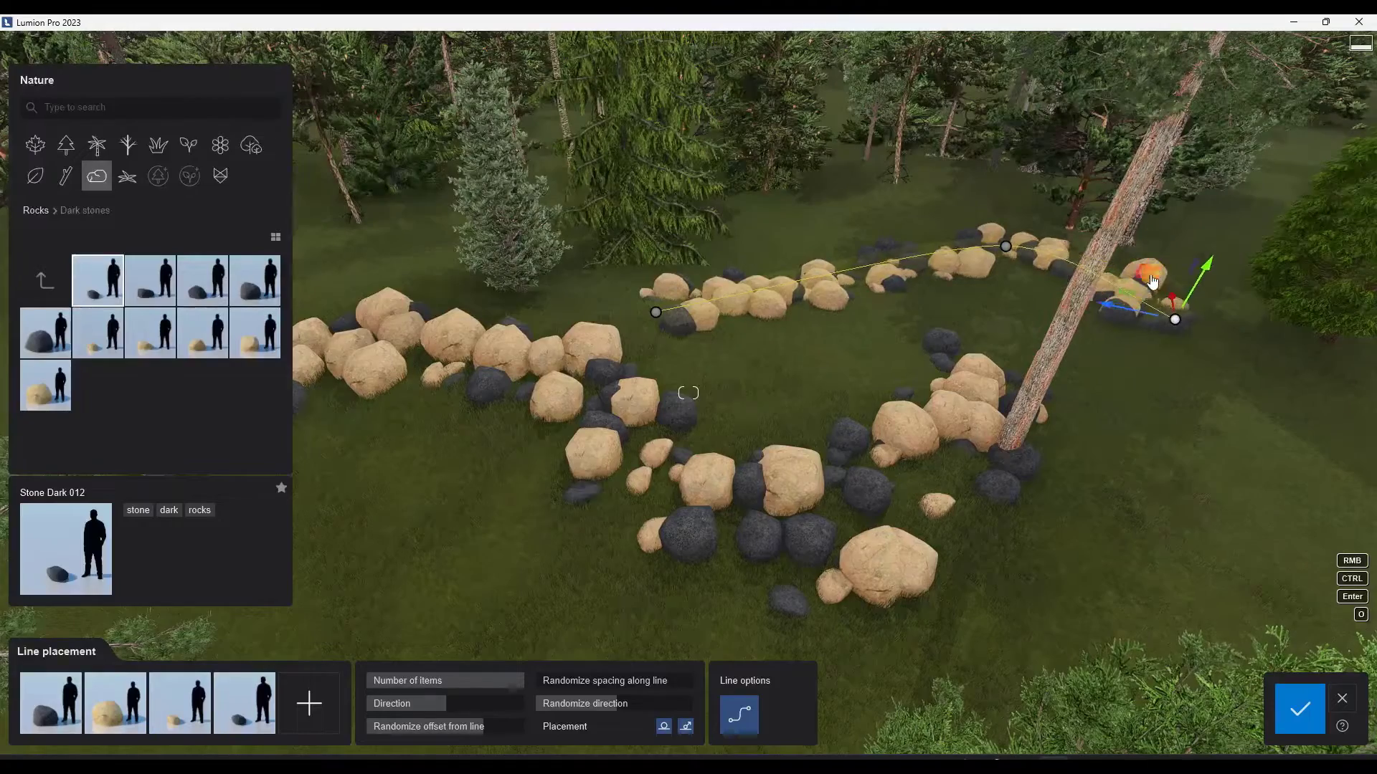
pyautogui.moveTo(981, 326); pyautogui.dragTo(845, 324, button='right')
pyautogui.press('s')
pyautogui.press('w')
pyautogui.click(1300, 709)
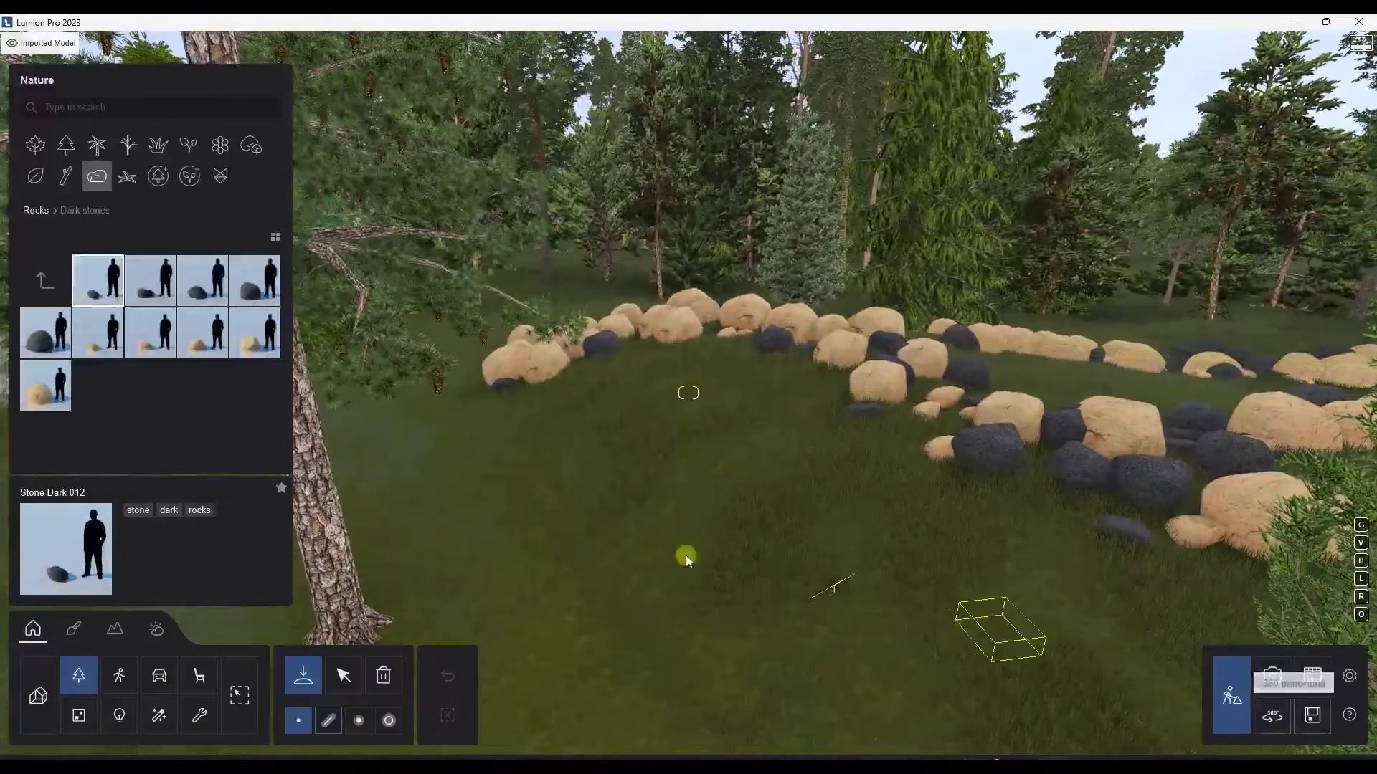
# Start a cluster placement of Stone Dark 012, increase its cluster range and number of items, and randomize direction and positions.
pyautogui.click(356, 728)
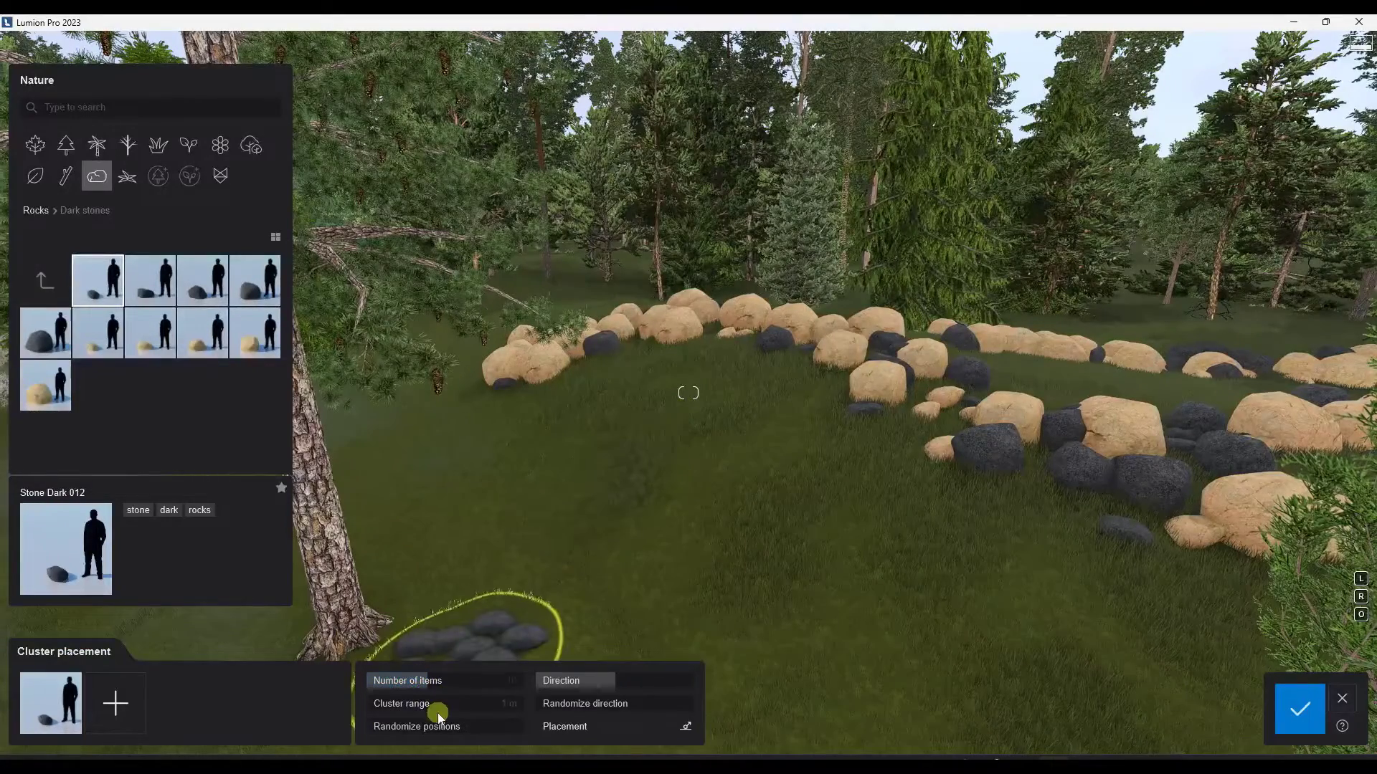
pyautogui.moveTo(416, 708); pyautogui.dragTo(433, 706)
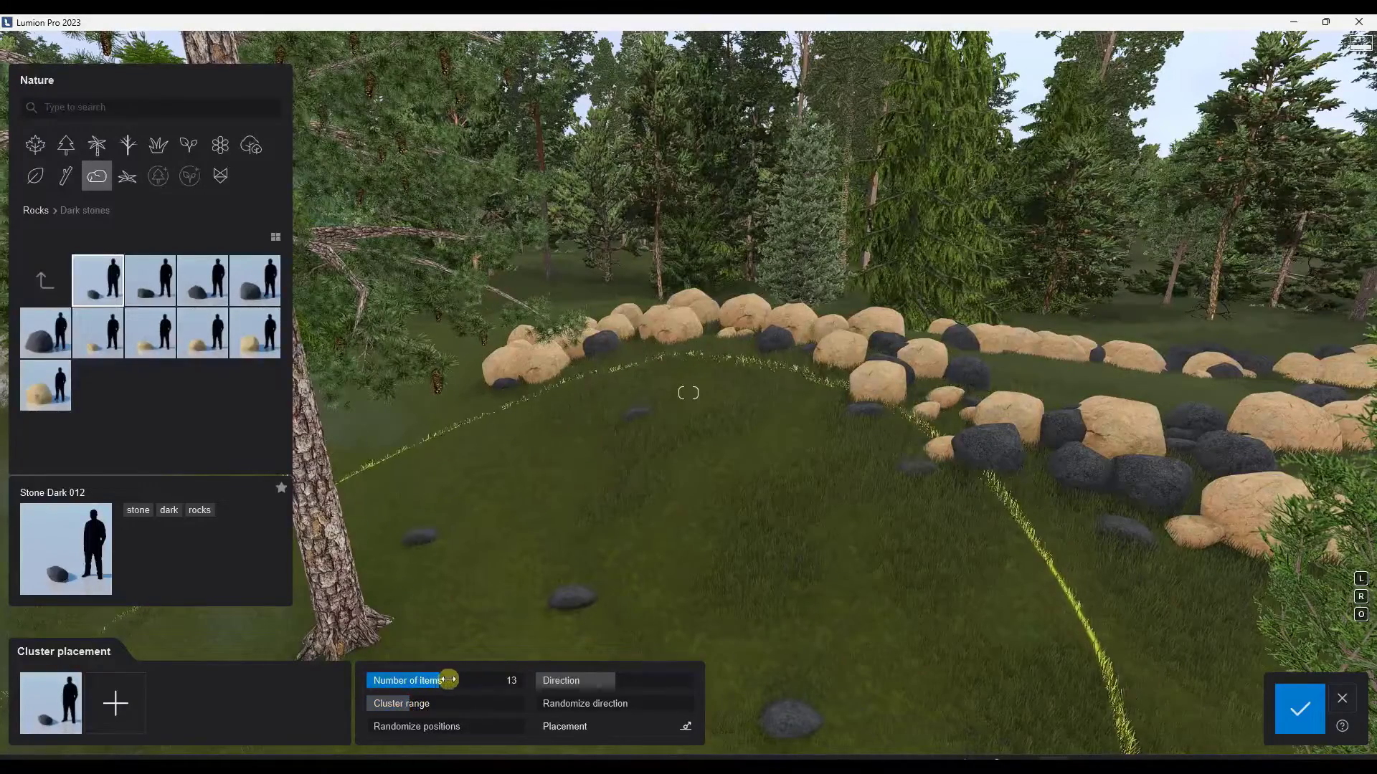
pyautogui.moveTo(449, 679); pyautogui.dragTo(477, 683)
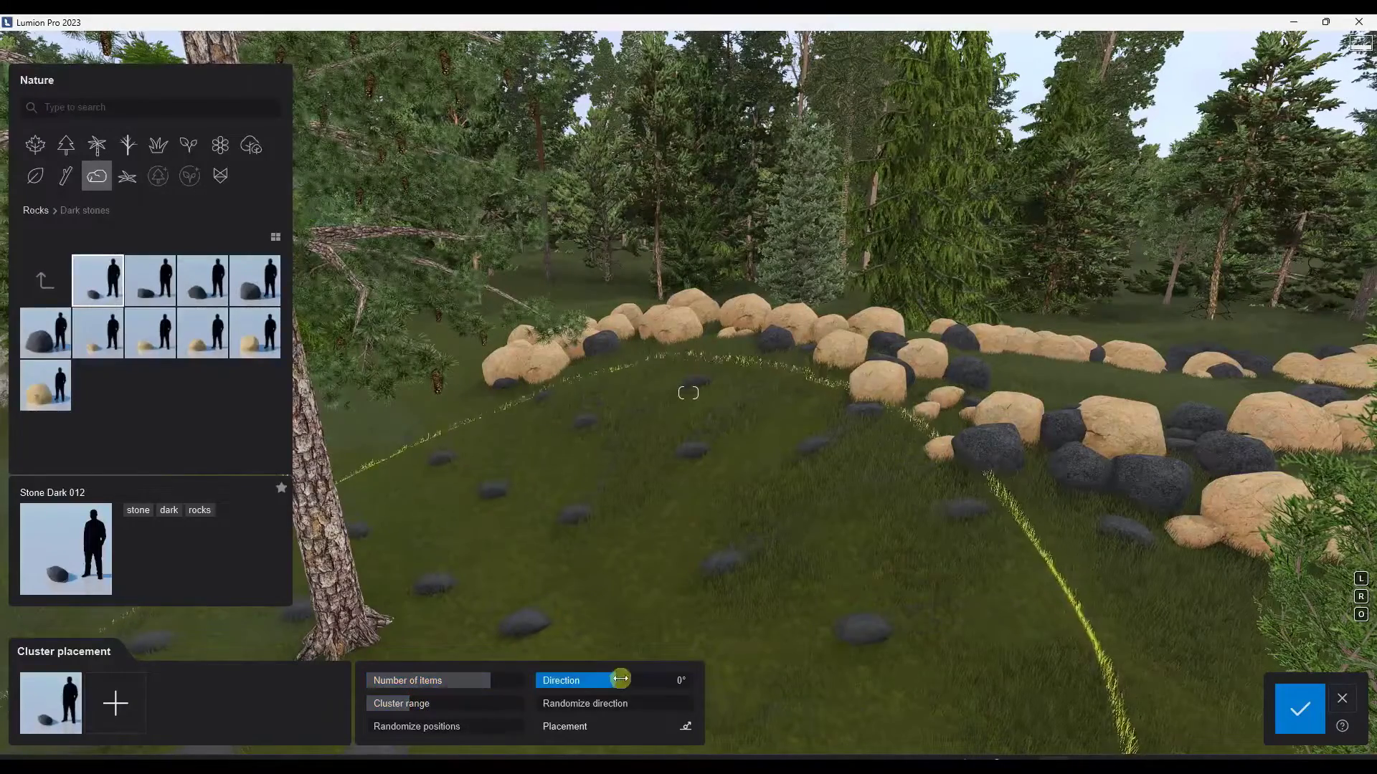
pyautogui.moveTo(616, 681); pyautogui.dragTo(666, 681)
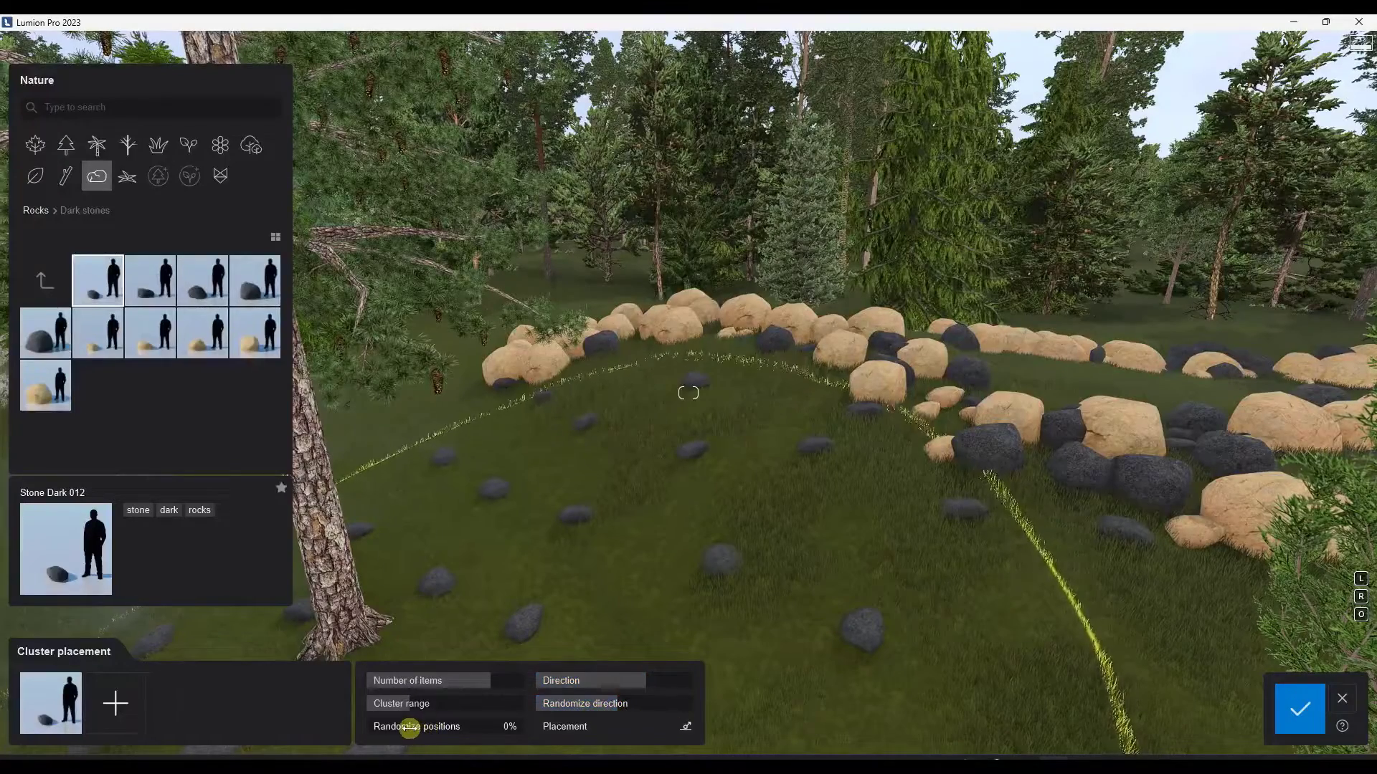
pyautogui.moveTo(409, 730); pyautogui.dragTo(468, 726)
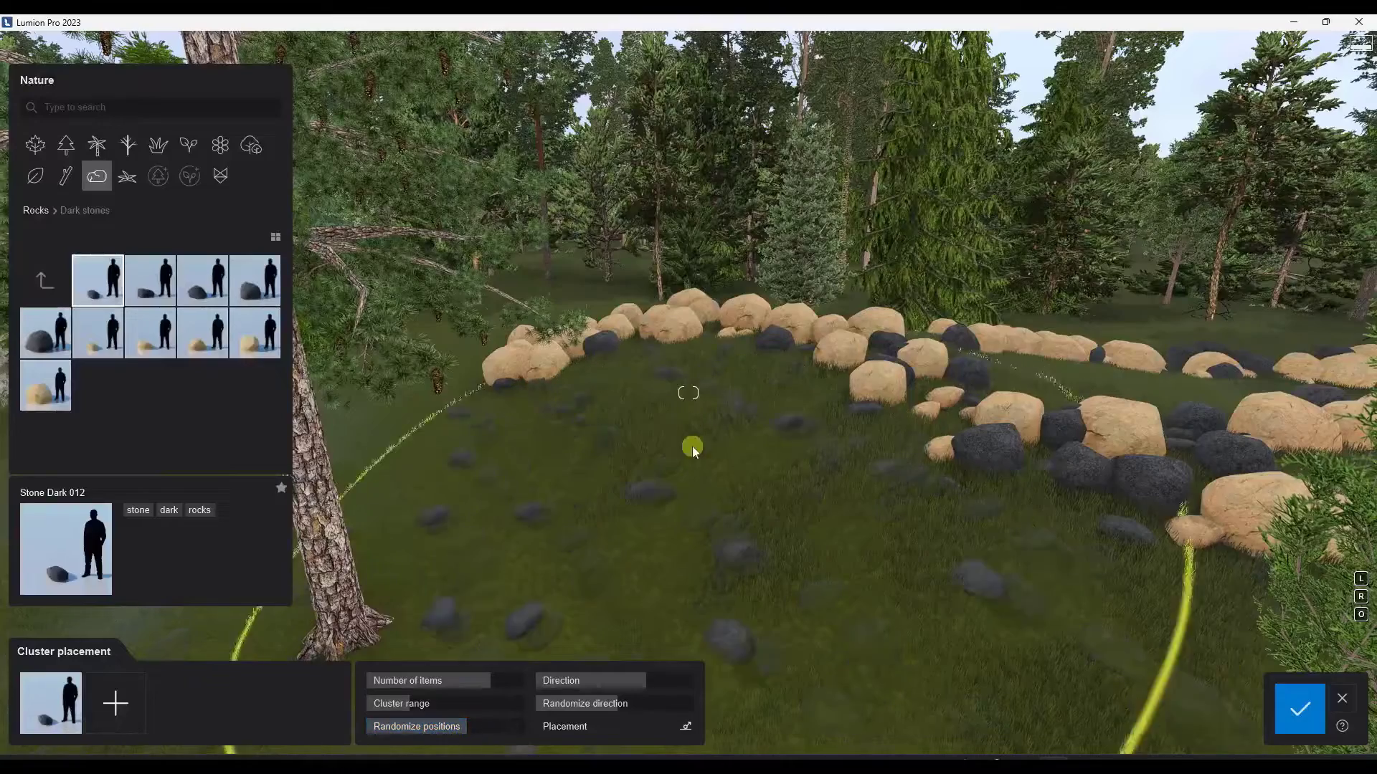
# Add another dark stone and two desert stones, including Stone Desert 016, to the cluster's item set.
pyautogui.click(155, 293)
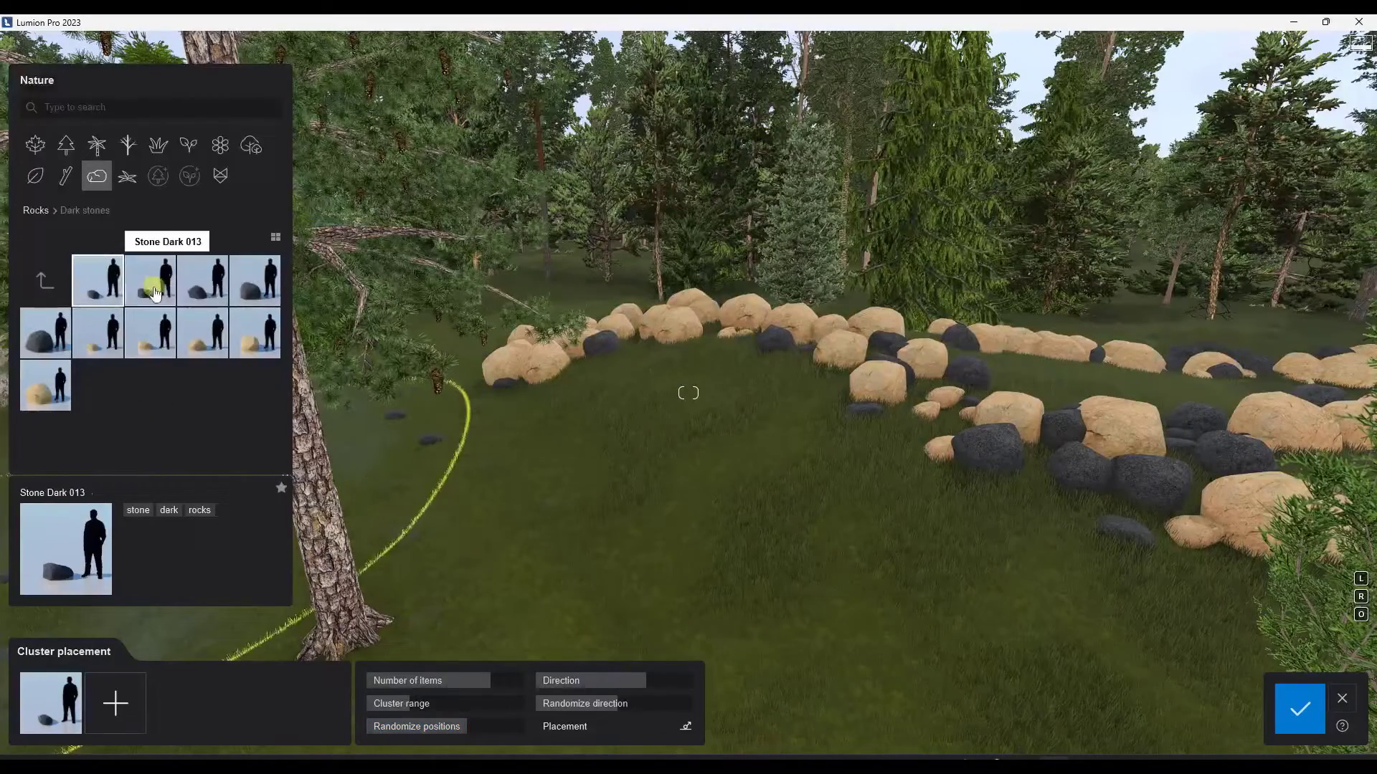
pyautogui.click(210, 287)
pyautogui.click(247, 337)
pyautogui.click(172, 696)
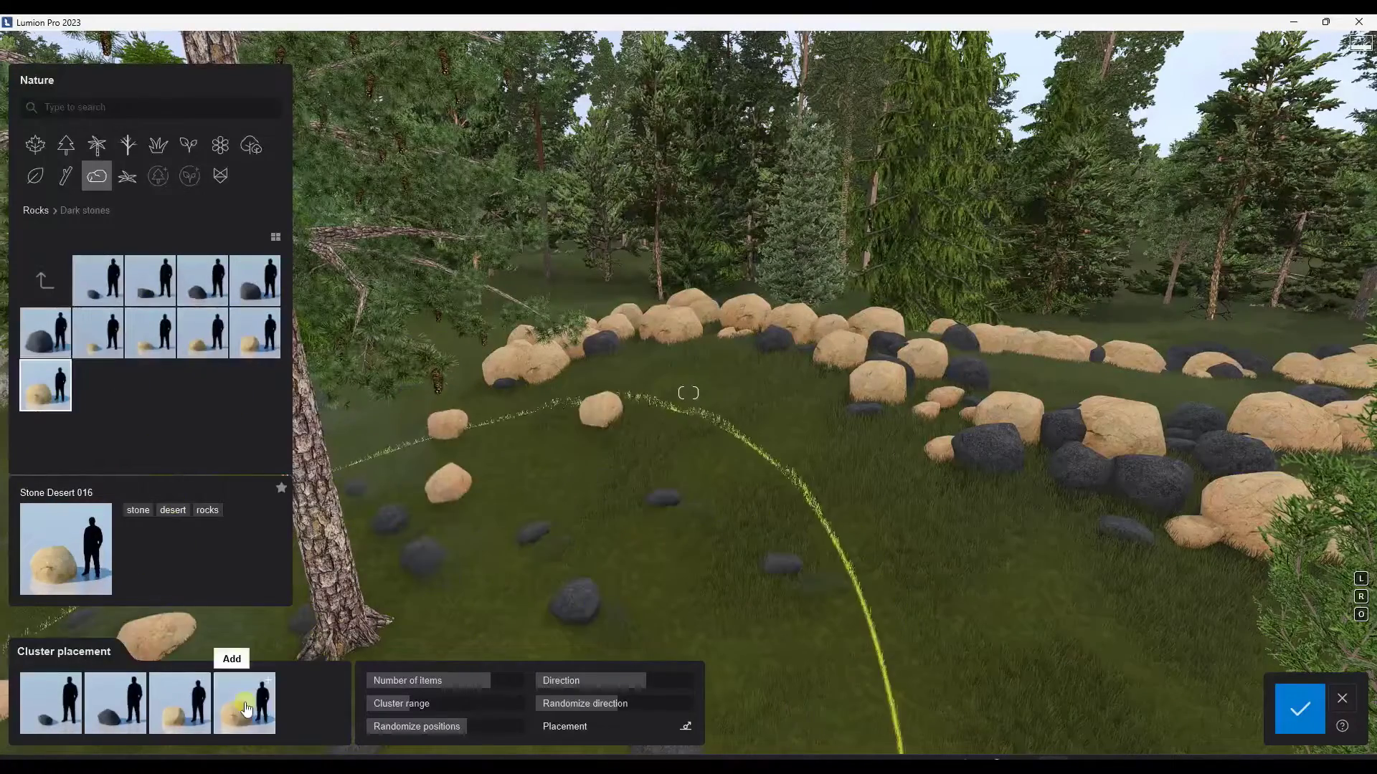
pyautogui.click(245, 702)
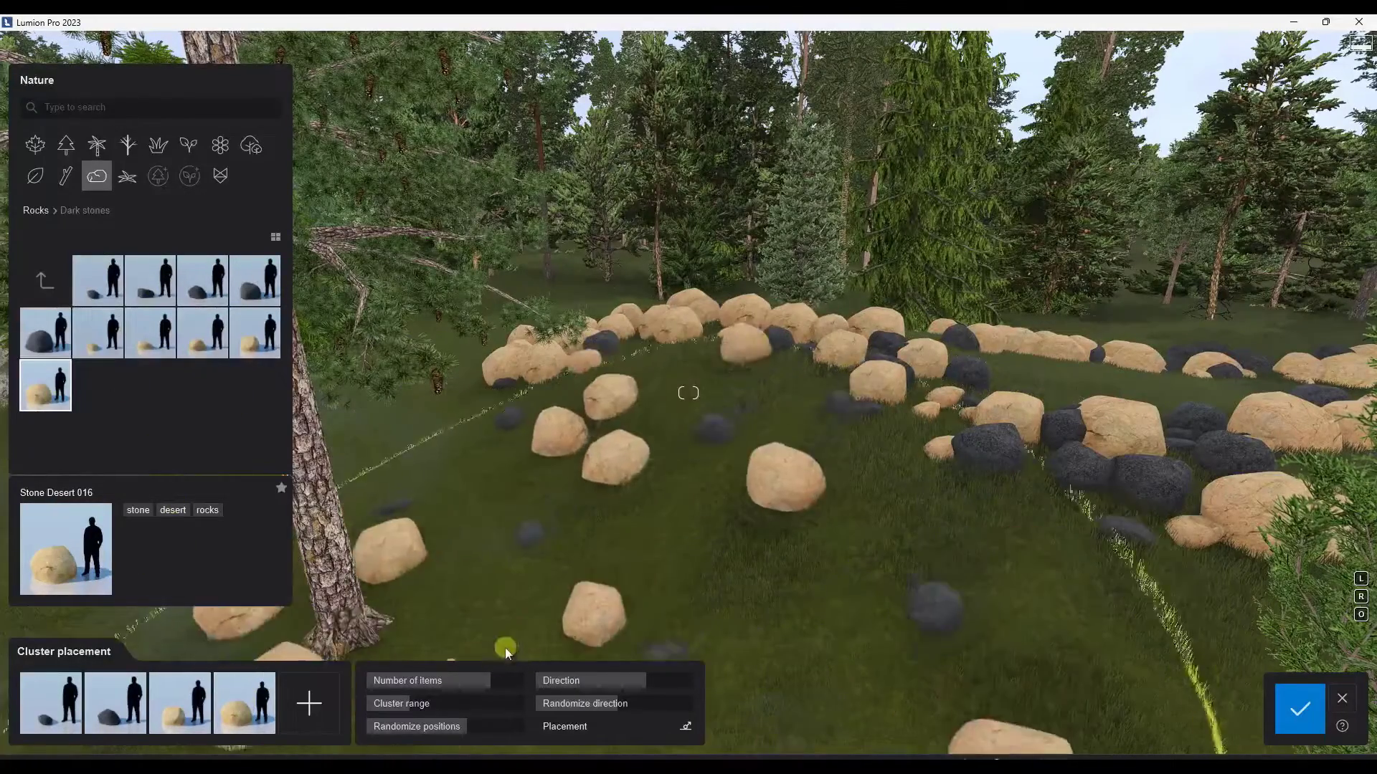
# Slightly reduce the cluster's number of items and range, and place several stone clusters in the clearing in front of the stone lines.
pyautogui.moveTo(485, 676); pyautogui.dragTo(400, 713)
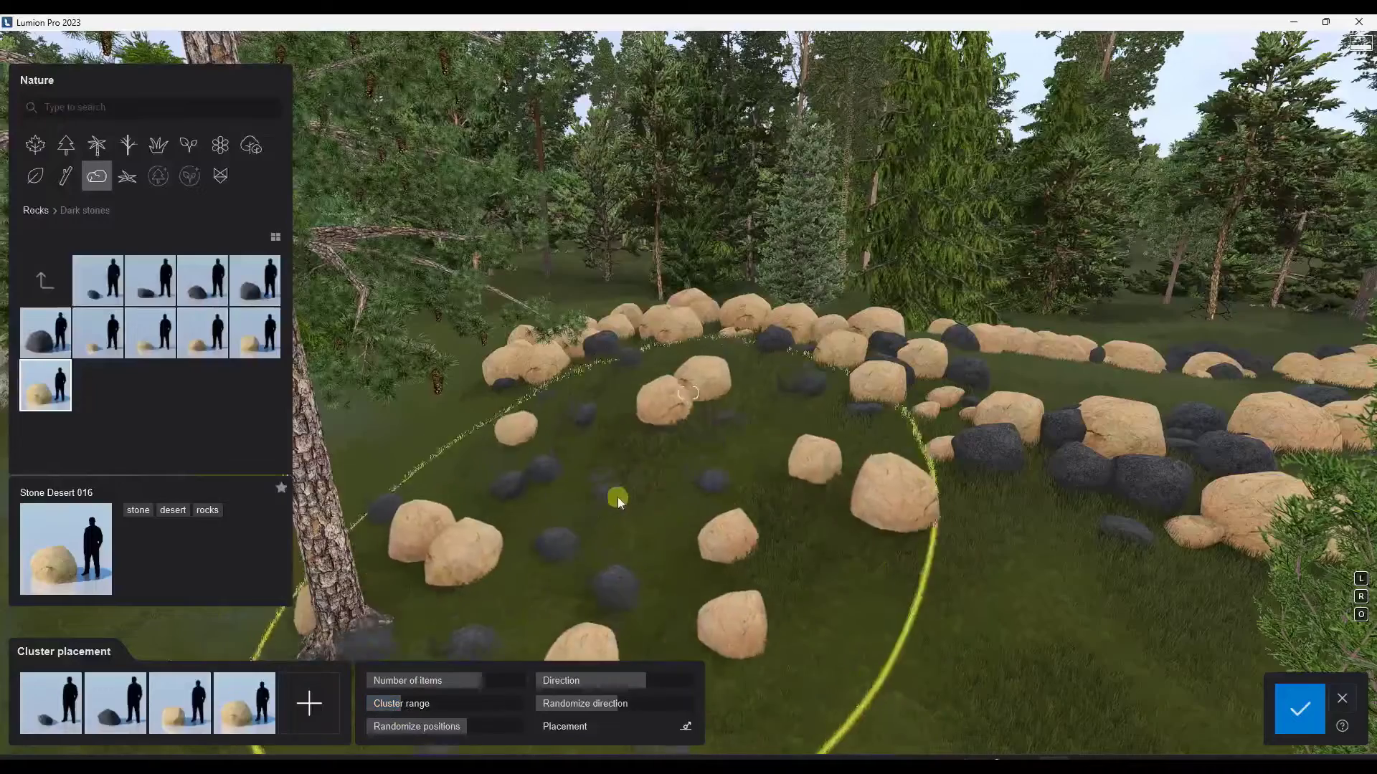
pyautogui.click(690, 448)
pyautogui.moveTo(692, 438); pyautogui.dragTo(771, 443, button='right')
pyautogui.press('s')
pyautogui.click(1047, 542)
pyautogui.moveTo(899, 482); pyautogui.dragTo(899, 482, button='right')
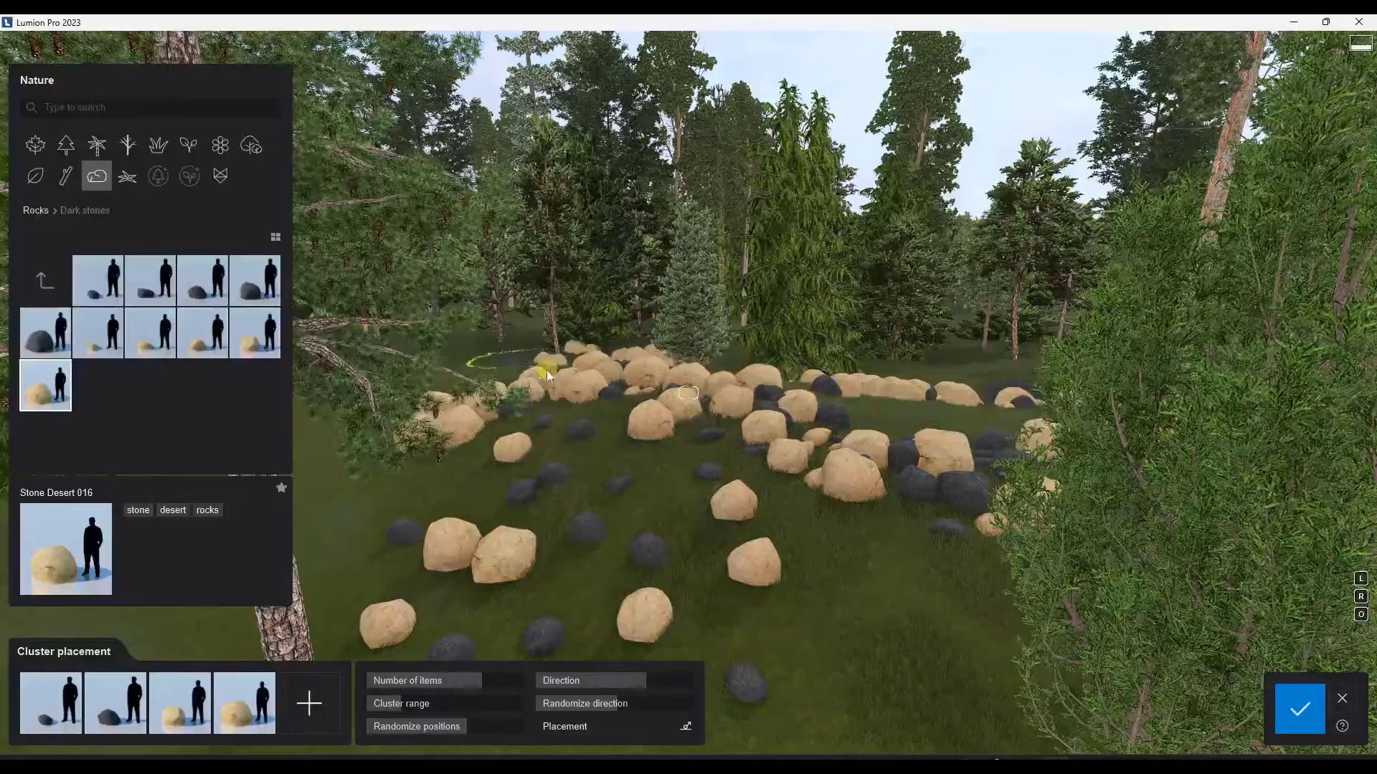
pyautogui.click(505, 374)
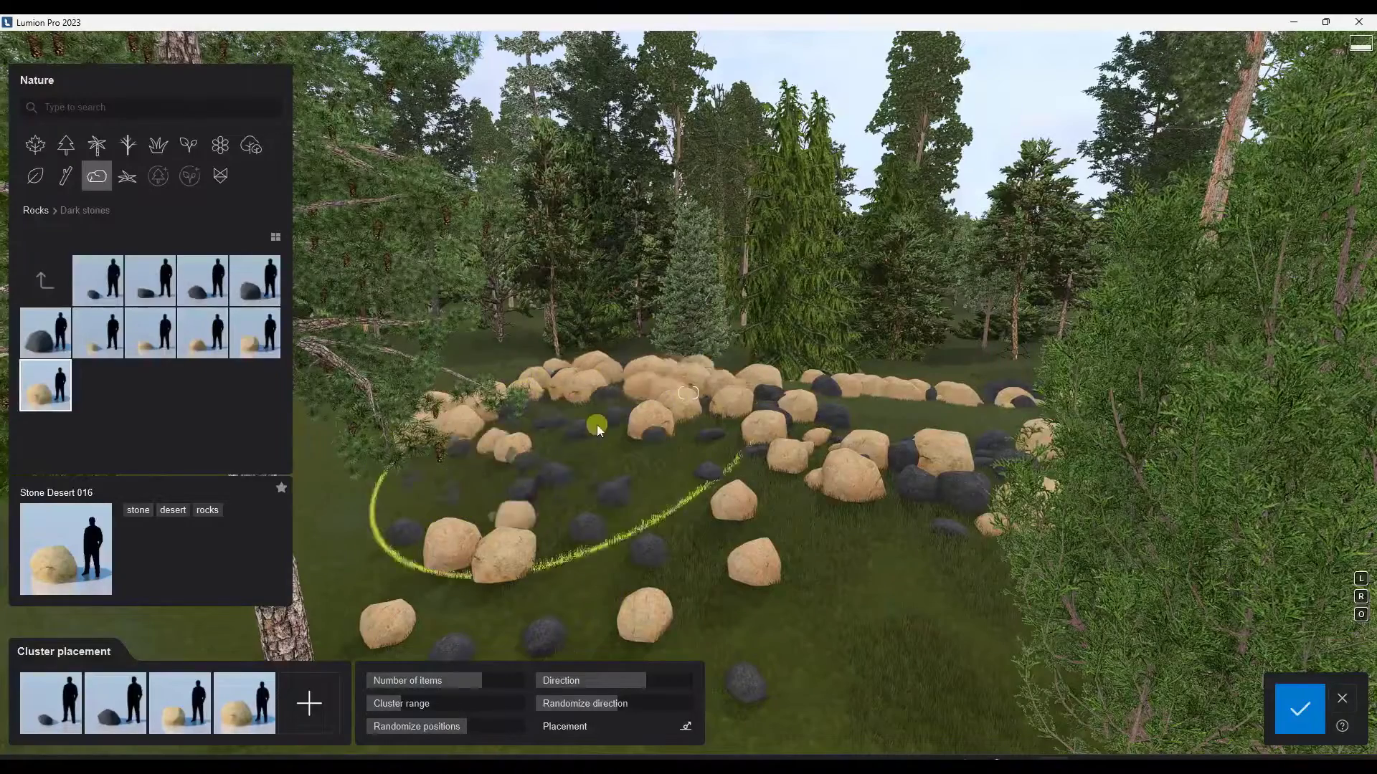
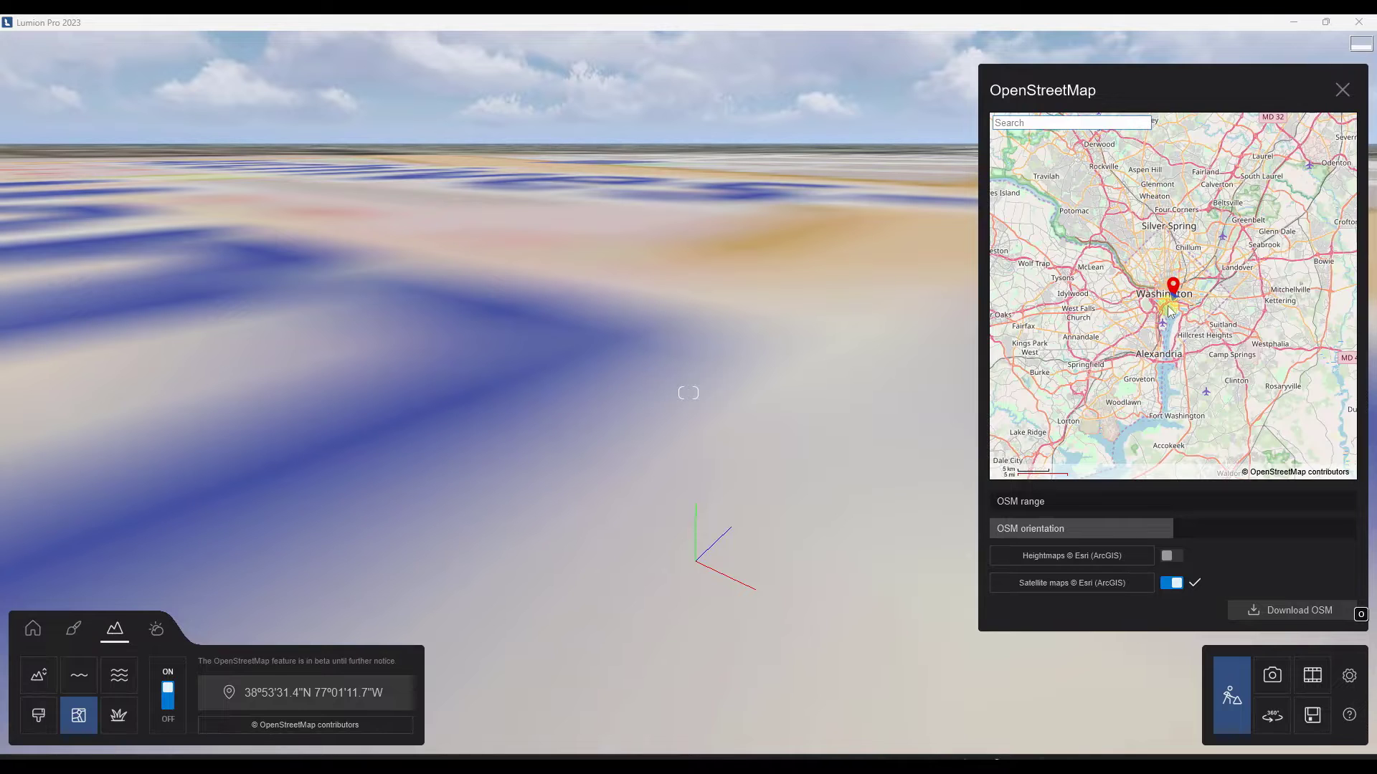
# Check the marked range in central Washington on the OpenStreetMap map and download its OSM data with Esri satellite maps.
pyautogui.scroll(5, 1169, 310)
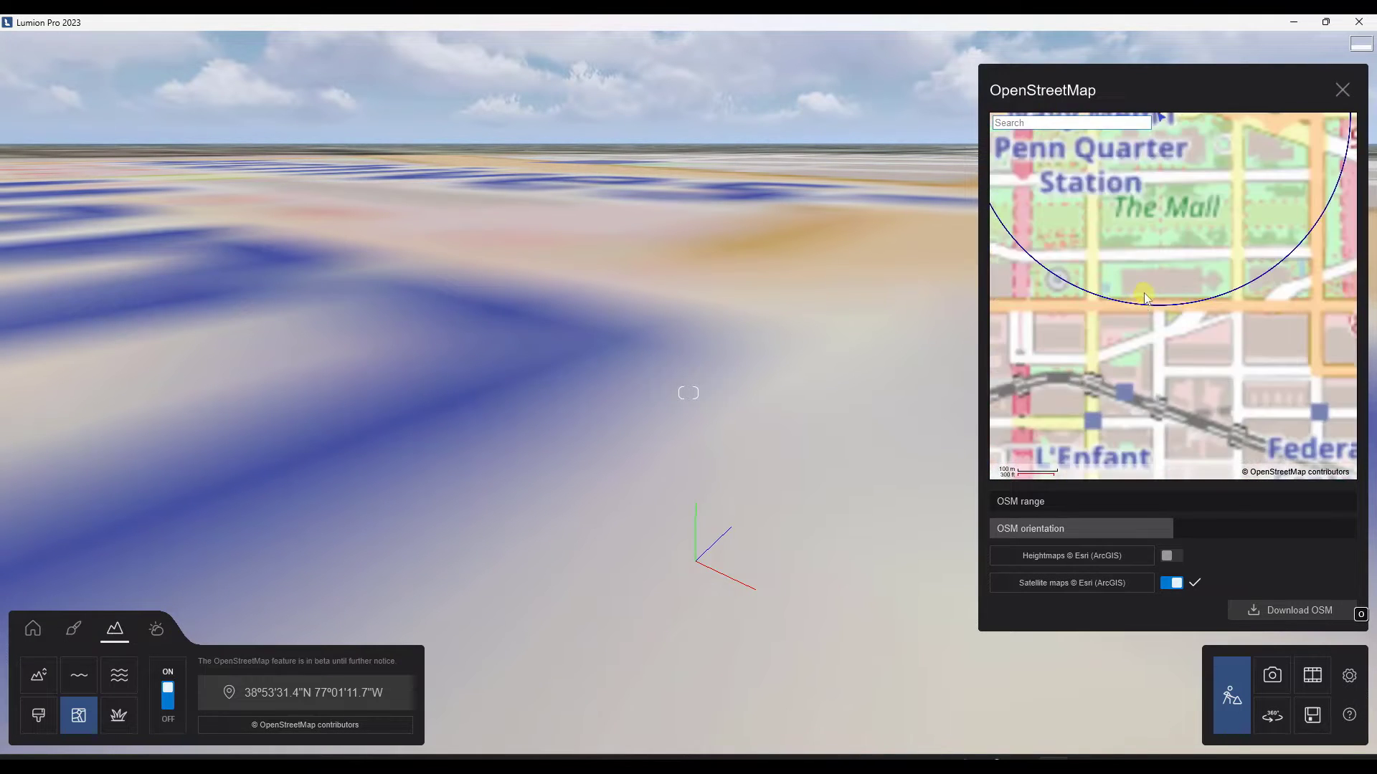
pyautogui.scroll(-3, 1146, 290)
pyautogui.scroll(3, 1153, 258)
pyautogui.scroll(-2, 1152, 257)
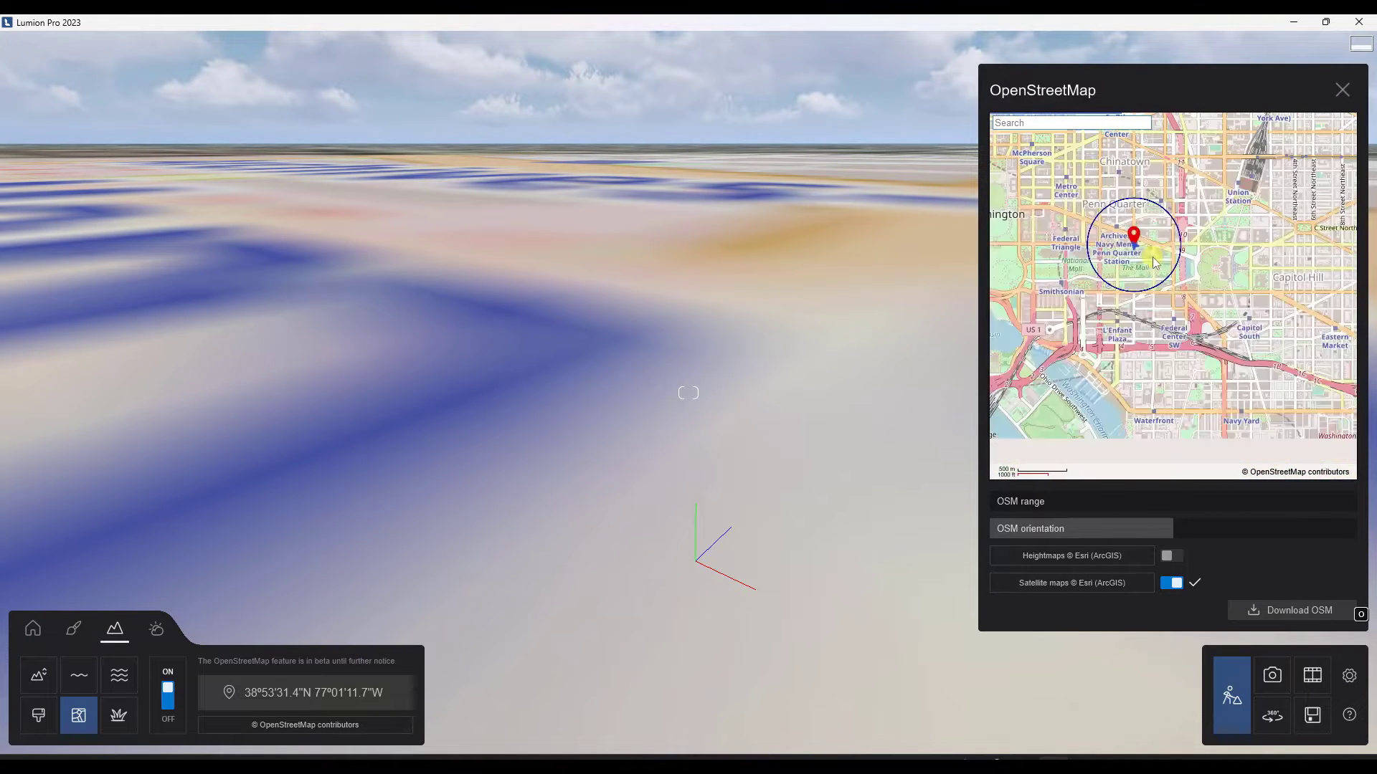
pyautogui.scroll(-1, 1154, 262)
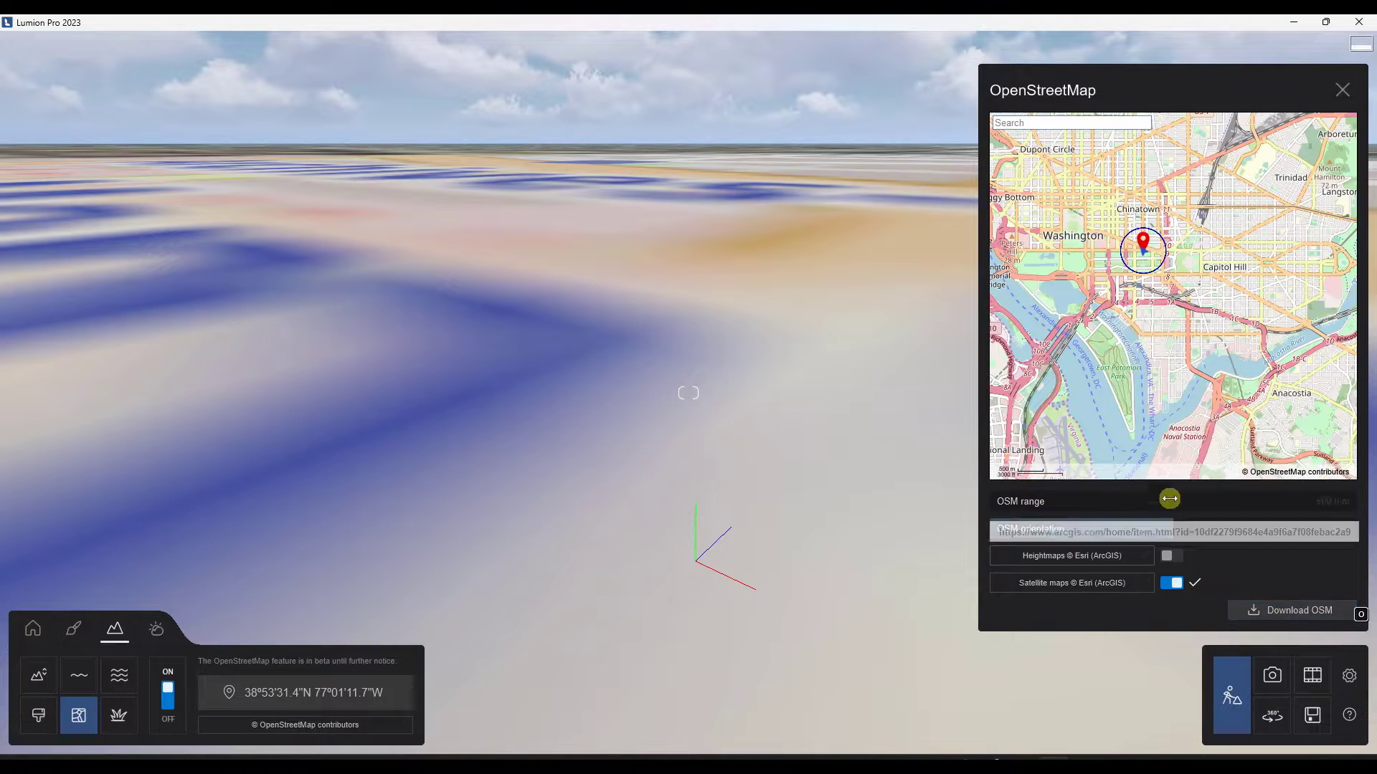
pyautogui.click(1300, 611)
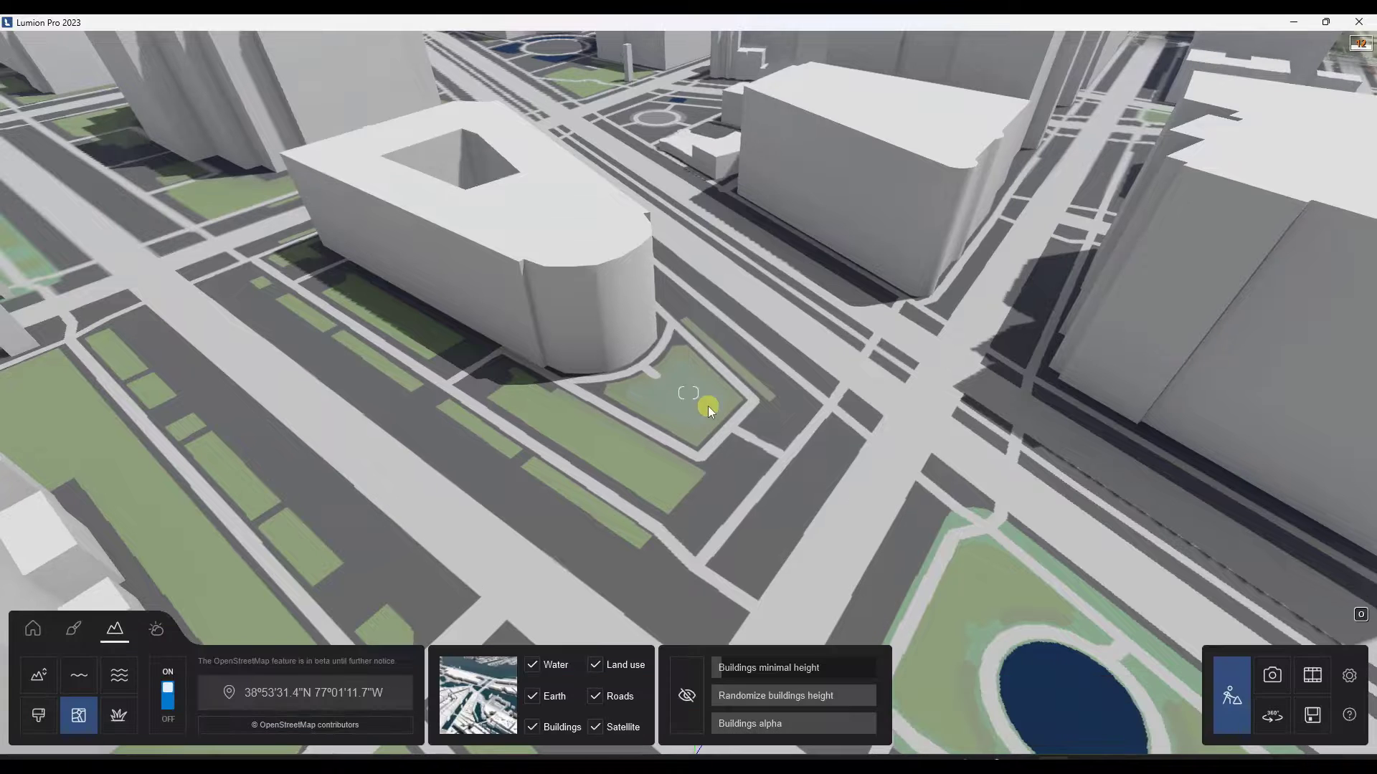
# Hide the OSM Roads, Land use, Earth, Water and Buildings layers so only Satellite is shown.
pyautogui.moveTo(714, 324); pyautogui.dragTo(704, 335, button='right')
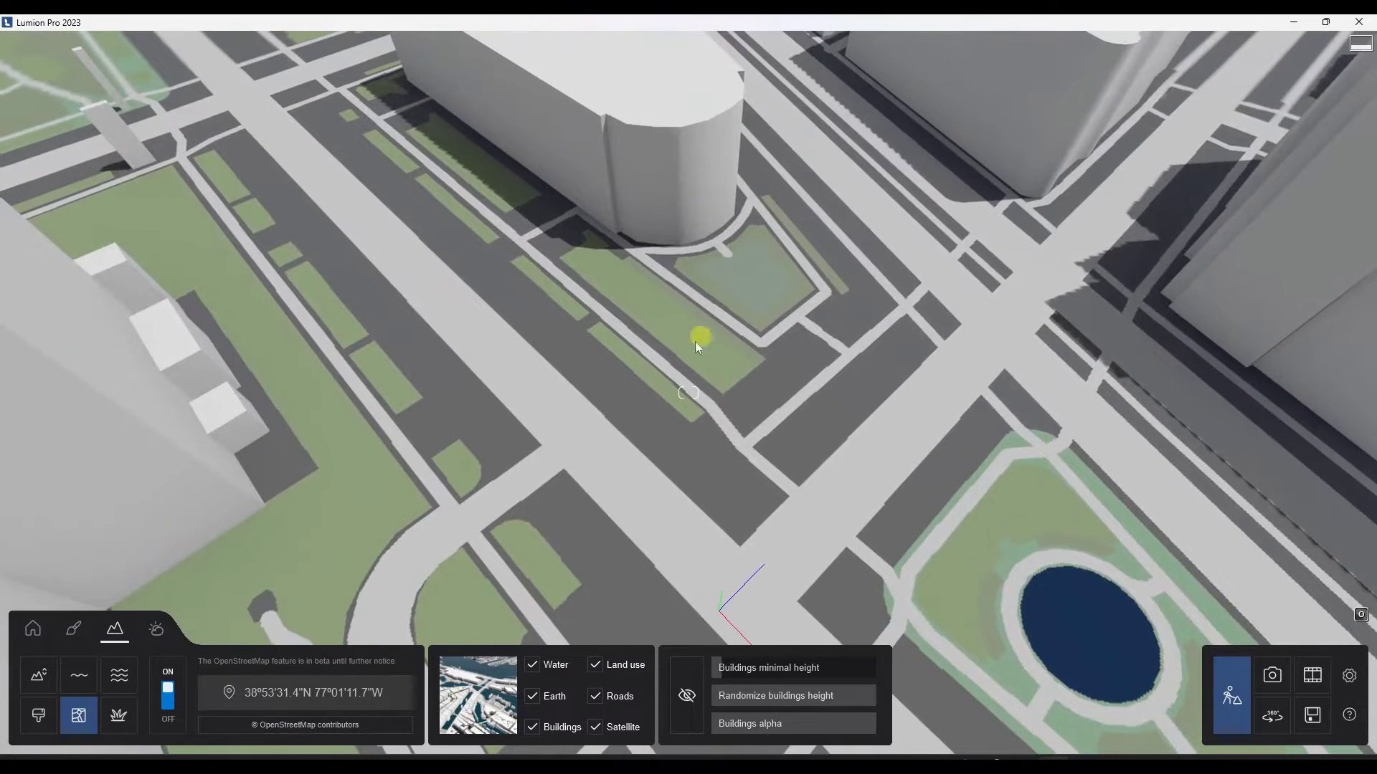
pyautogui.click(599, 699)
pyautogui.click(598, 667)
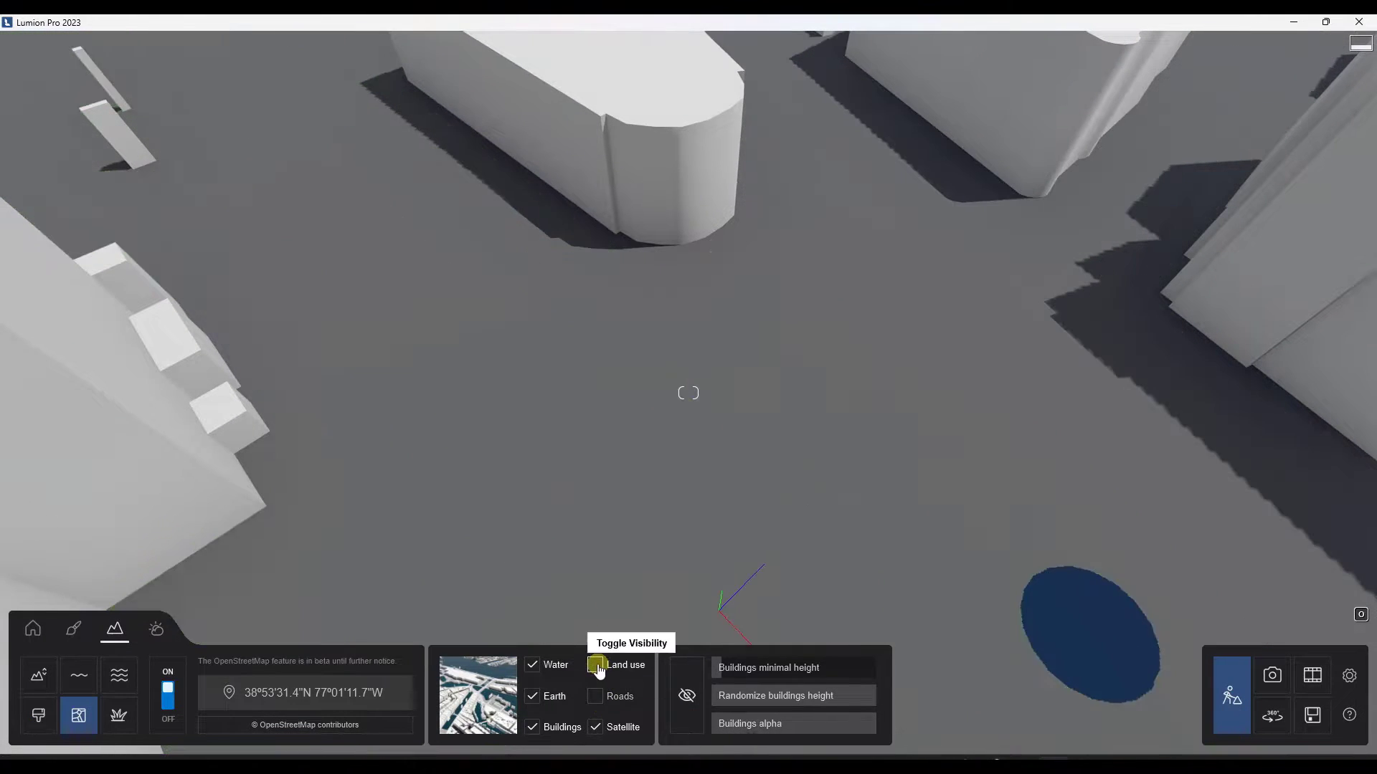
pyautogui.click(532, 697)
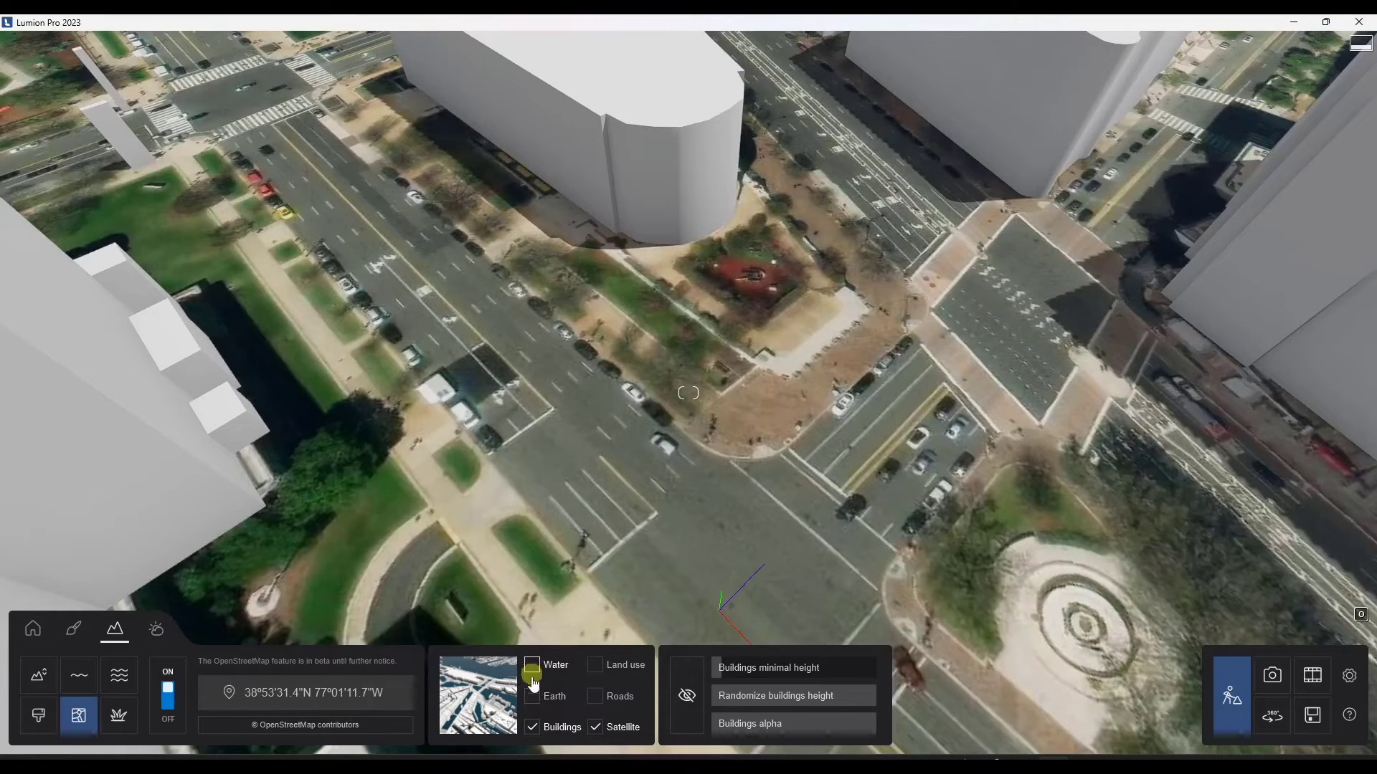
pyautogui.click(532, 727)
pyautogui.moveTo(768, 300)
pyautogui.mouseDown(button='right')
pyautogui.moveTo(741, 301)
pyautogui.moveTo(781, 294)
pyautogui.moveTo(768, 301)
pyautogui.mouseUp(button='right')
pyautogui.press('w')
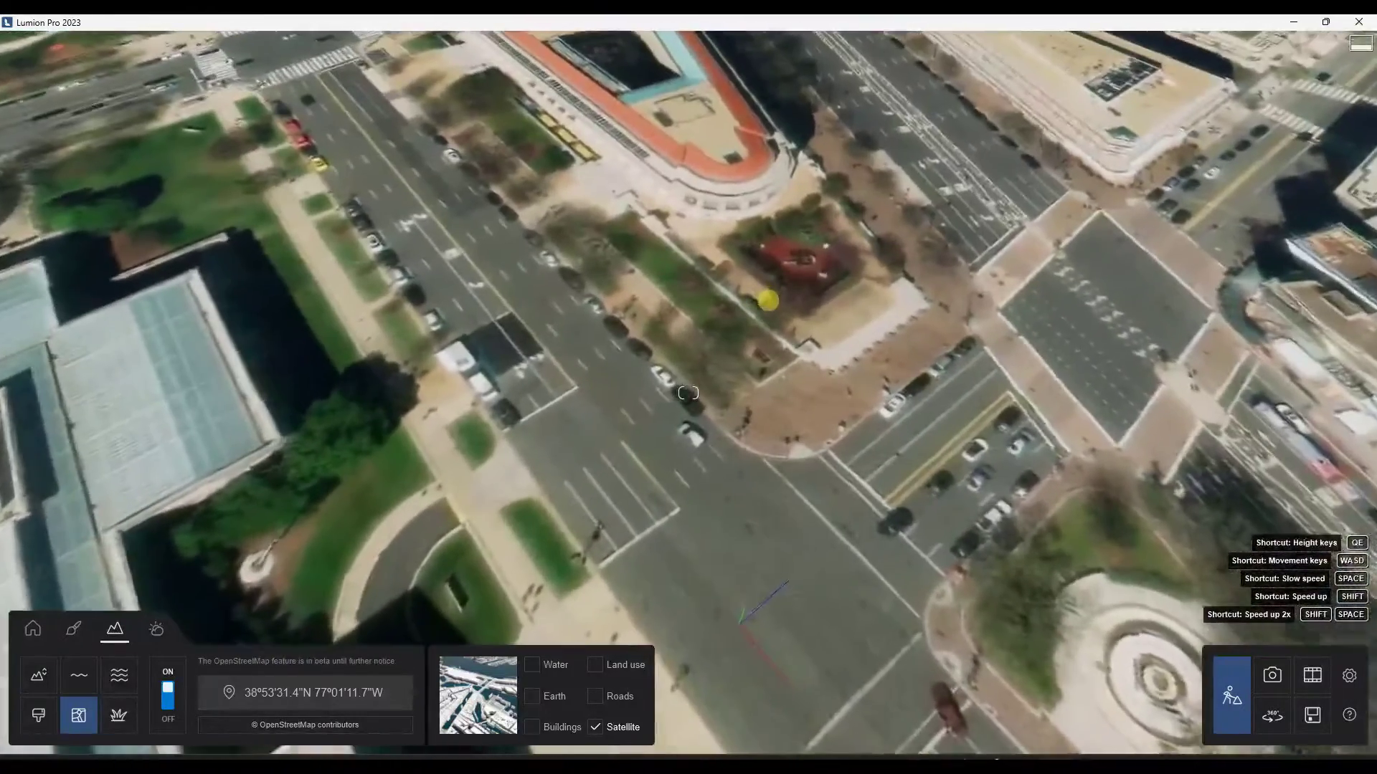
# Show the OSM Buildings layer together with Satellite and inspect the streets around the circular plaza.
pyautogui.press('w')
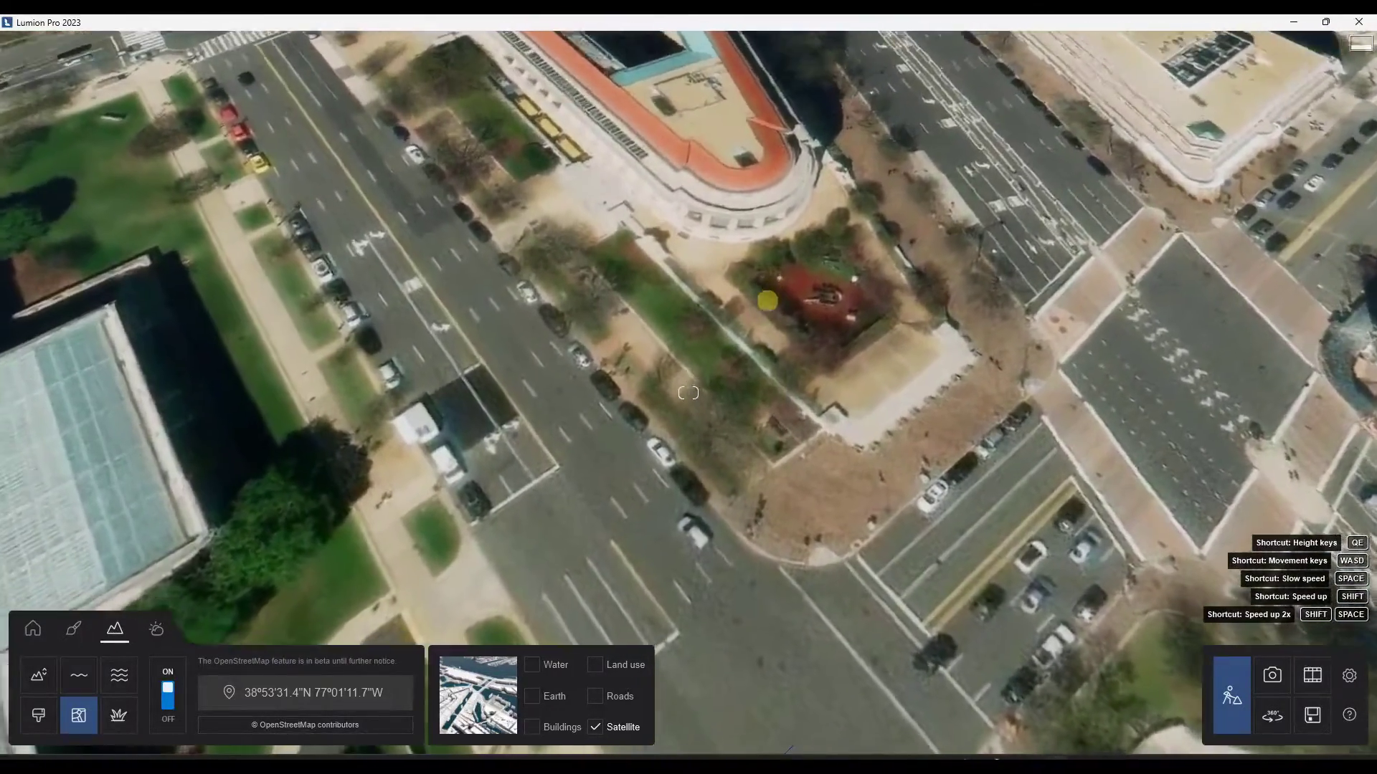
pyautogui.moveTo(768, 300); pyautogui.dragTo(768, 300, button='right')
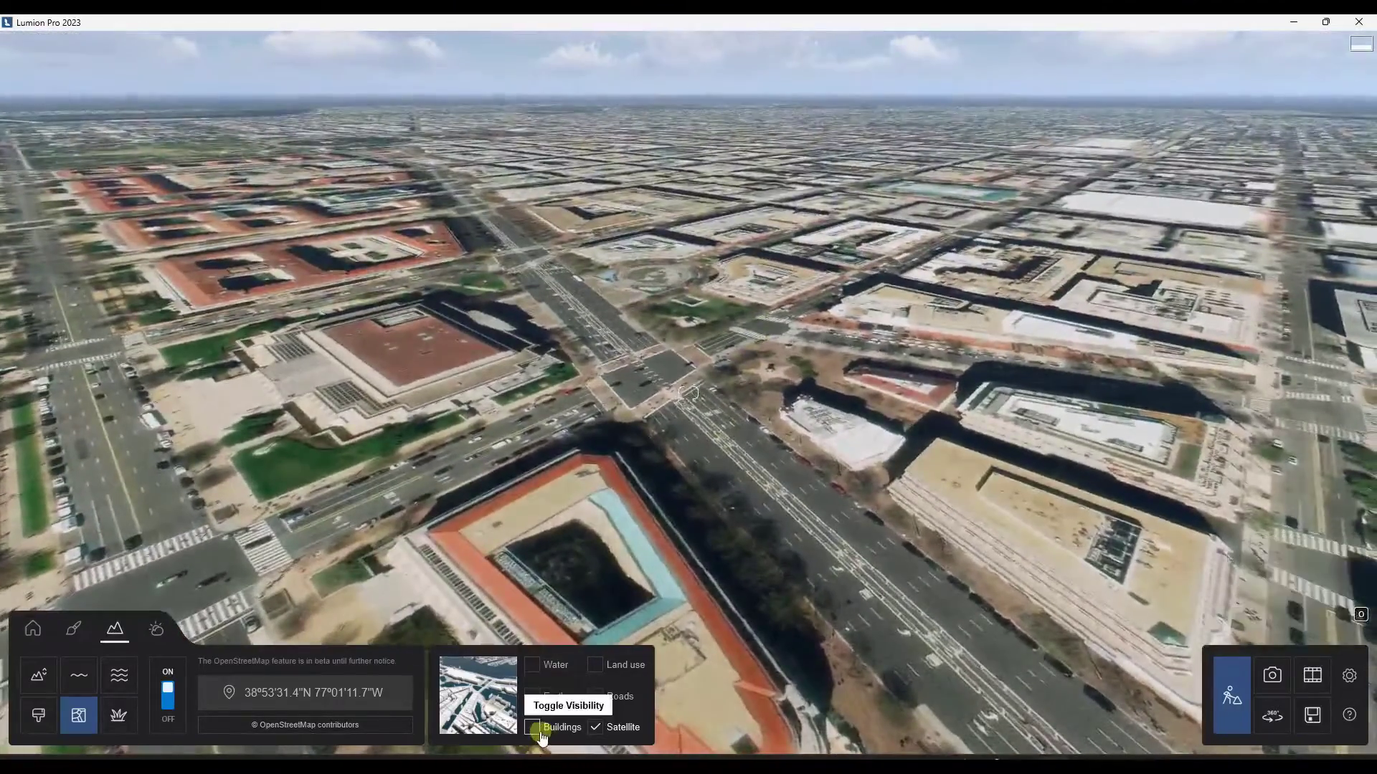
pyautogui.click(532, 728)
pyautogui.moveTo(646, 430)
pyautogui.mouseDown(button='right')
pyautogui.moveTo(633, 424)
pyautogui.moveTo(687, 445)
pyautogui.moveTo(633, 424)
pyautogui.mouseUp(button='right')
pyautogui.press('w')
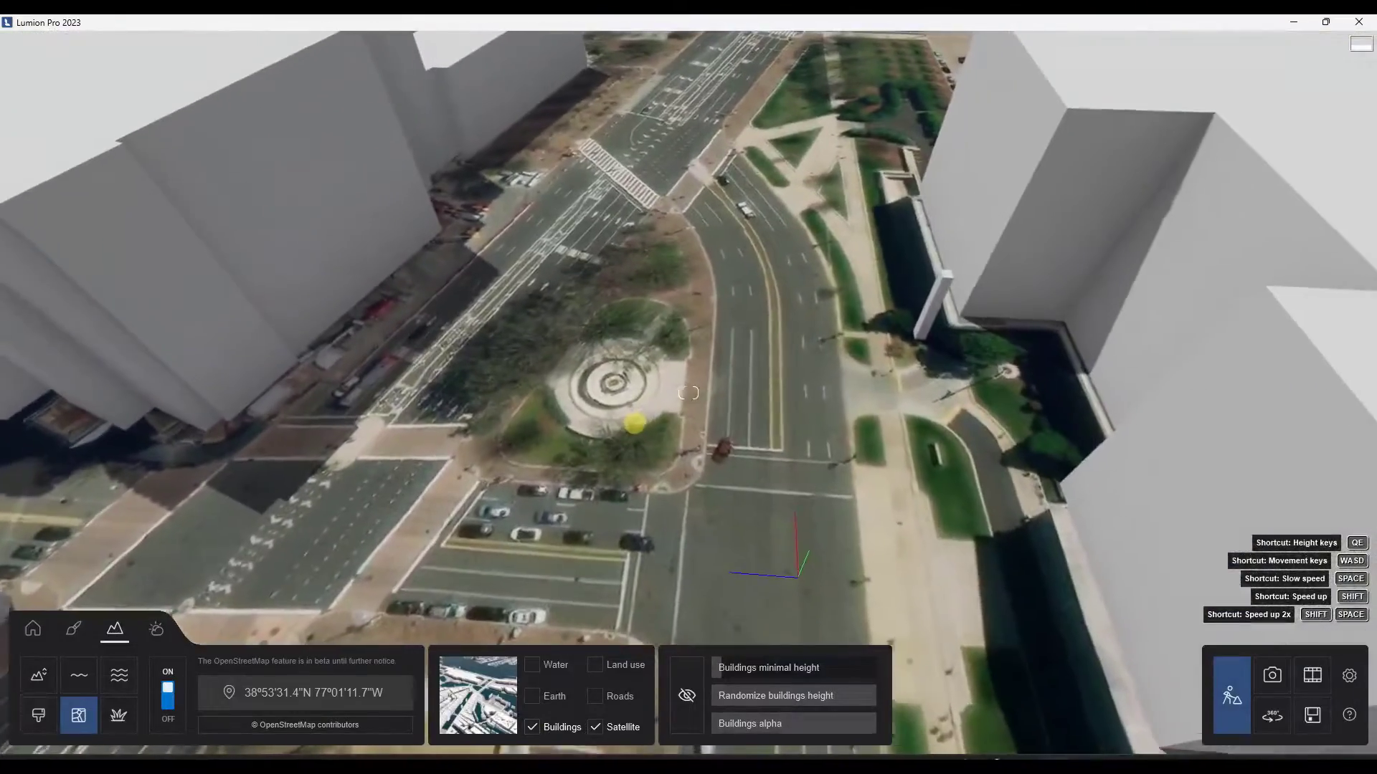
pyautogui.press('w')
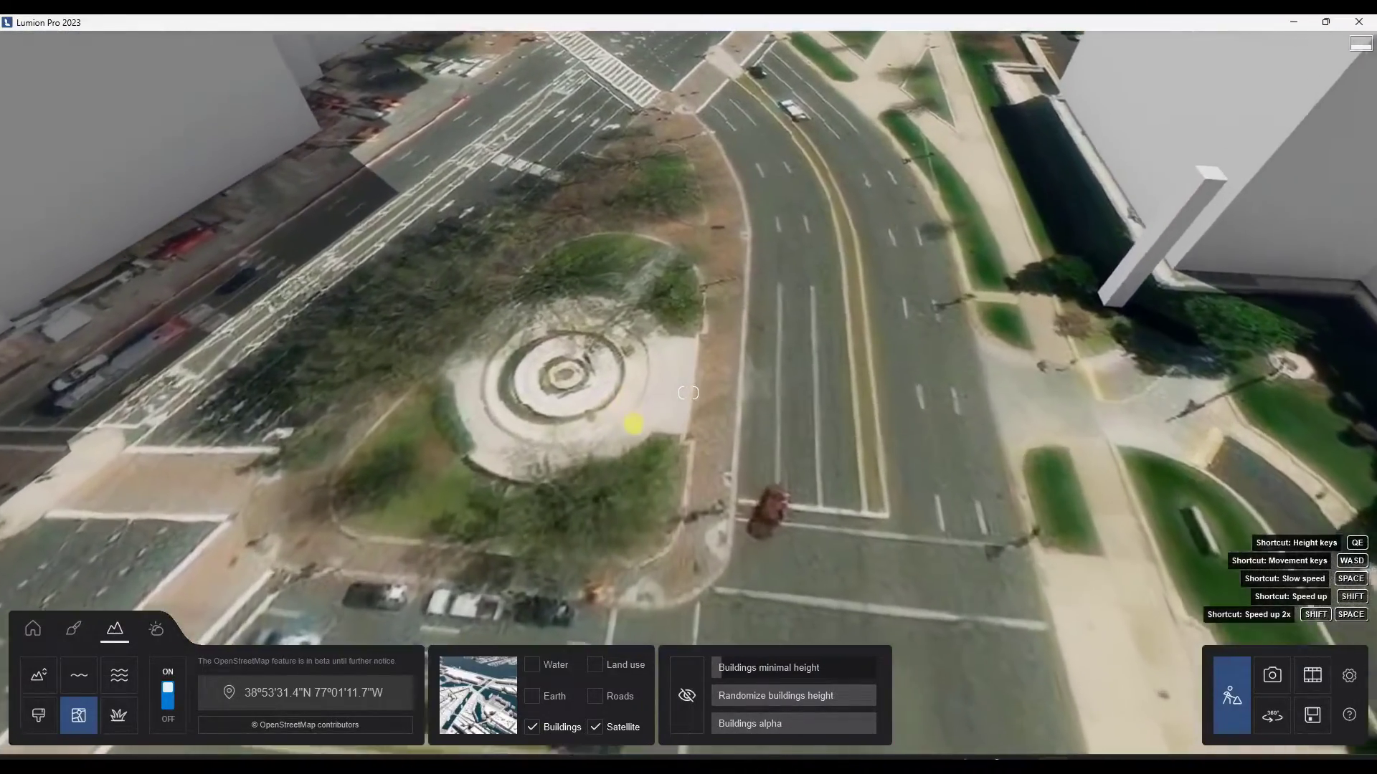
pyautogui.moveTo(634, 424); pyautogui.dragTo(634, 425, button='right')
pyautogui.press('q')
pyautogui.press('q')
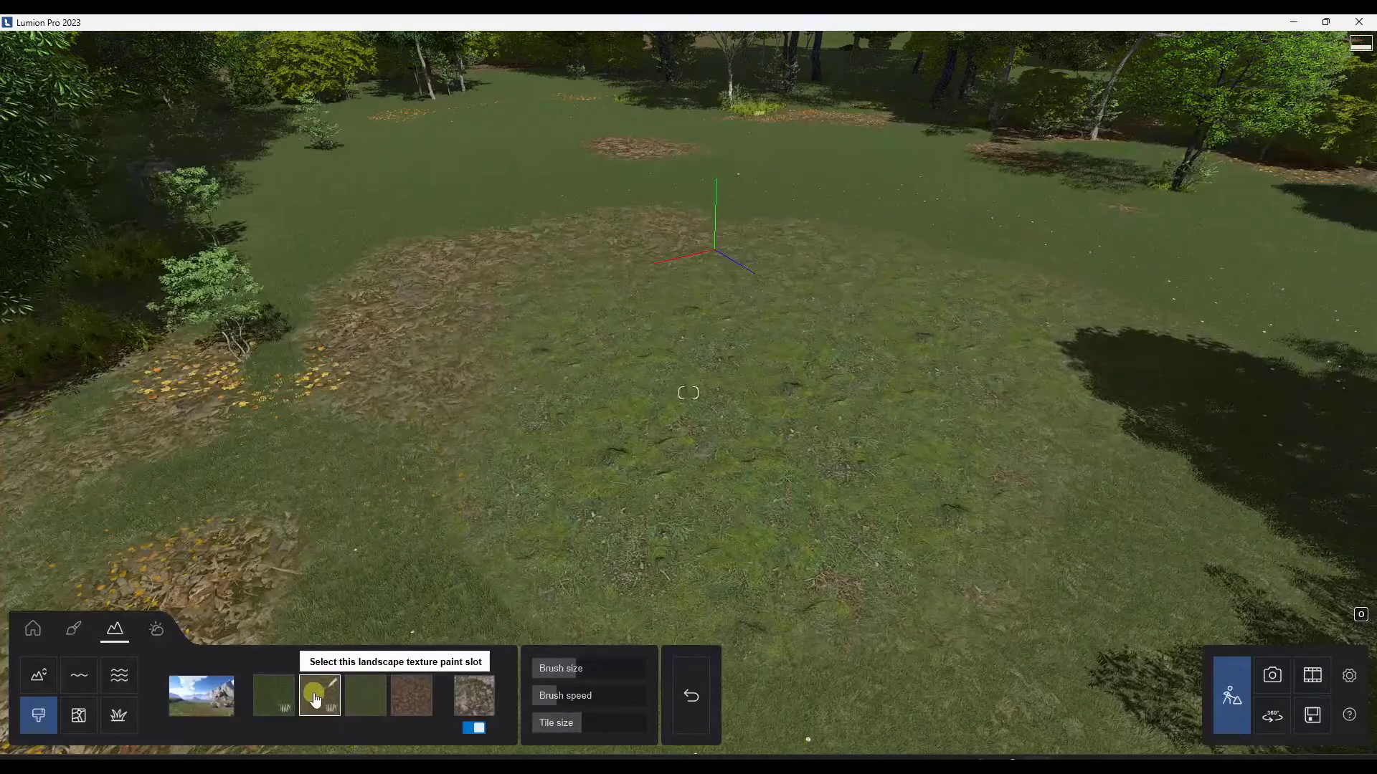
# Replace the second landscape texture with a brown-green ground texture from the main library and paint it over the clearing.
pyautogui.click(330, 693)
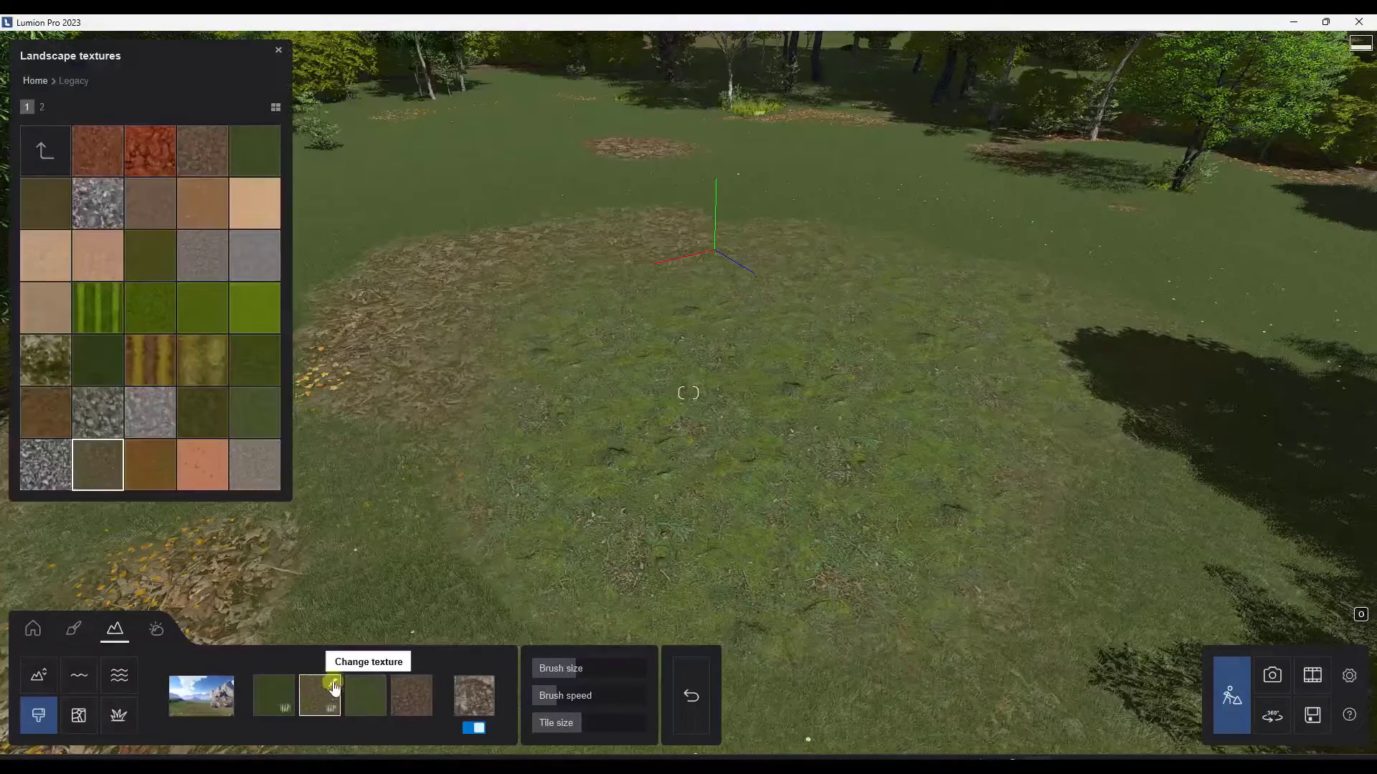
pyautogui.click(36, 81)
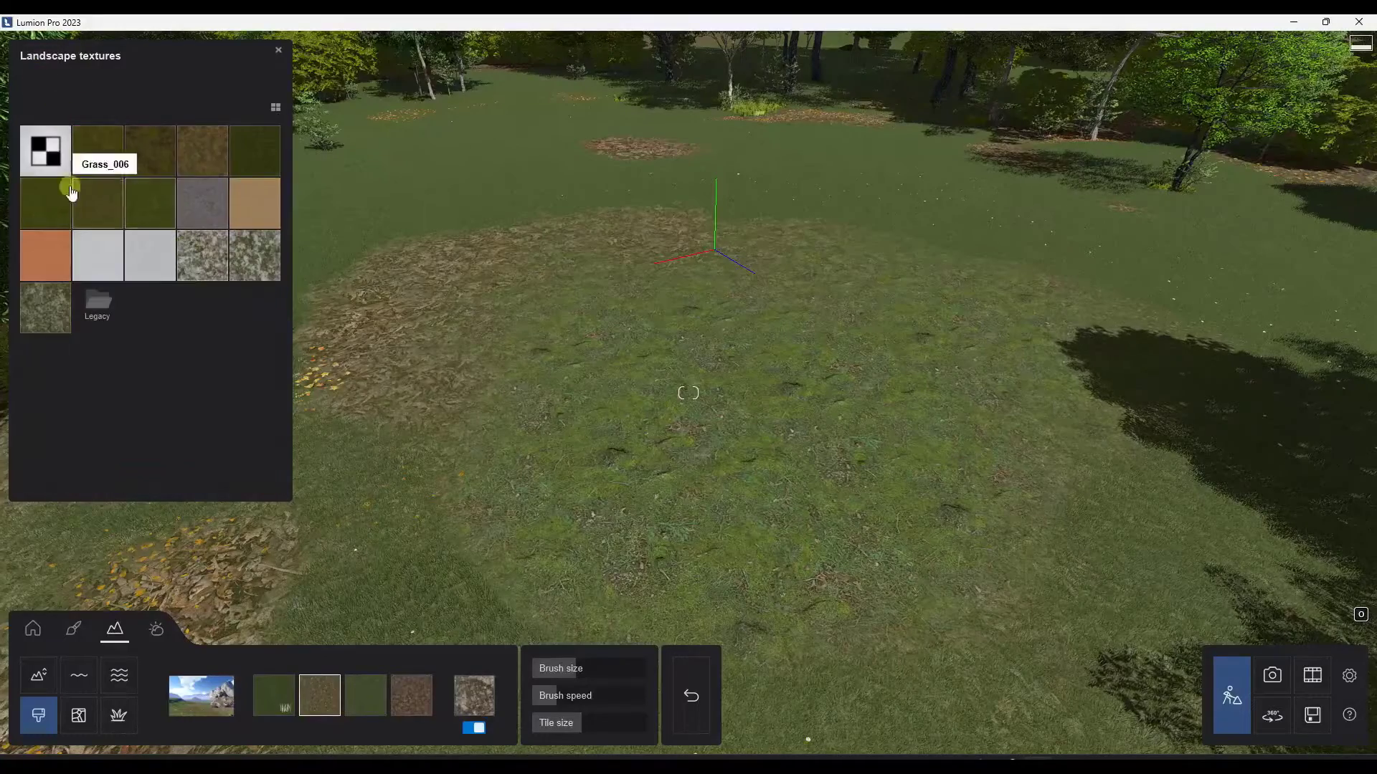
pyautogui.click(154, 152)
pyautogui.moveTo(634, 317)
pyautogui.mouseDown()
pyautogui.moveTo(774, 318)
pyautogui.moveTo(657, 304)
pyautogui.moveTo(791, 390)
pyautogui.moveTo(701, 426)
pyautogui.moveTo(581, 389)
pyautogui.moveTo(543, 303)
pyautogui.moveTo(519, 286)
pyautogui.moveTo(636, 252)
pyautogui.moveTo(824, 249)
pyautogui.mouseUp()
pyautogui.moveTo(983, 294)
pyautogui.mouseDown()
pyautogui.moveTo(939, 420)
pyautogui.moveTo(648, 432)
pyautogui.mouseUp()
pyautogui.moveTo(789, 398); pyautogui.dragTo(805, 394, button='right')
pyautogui.press('s')
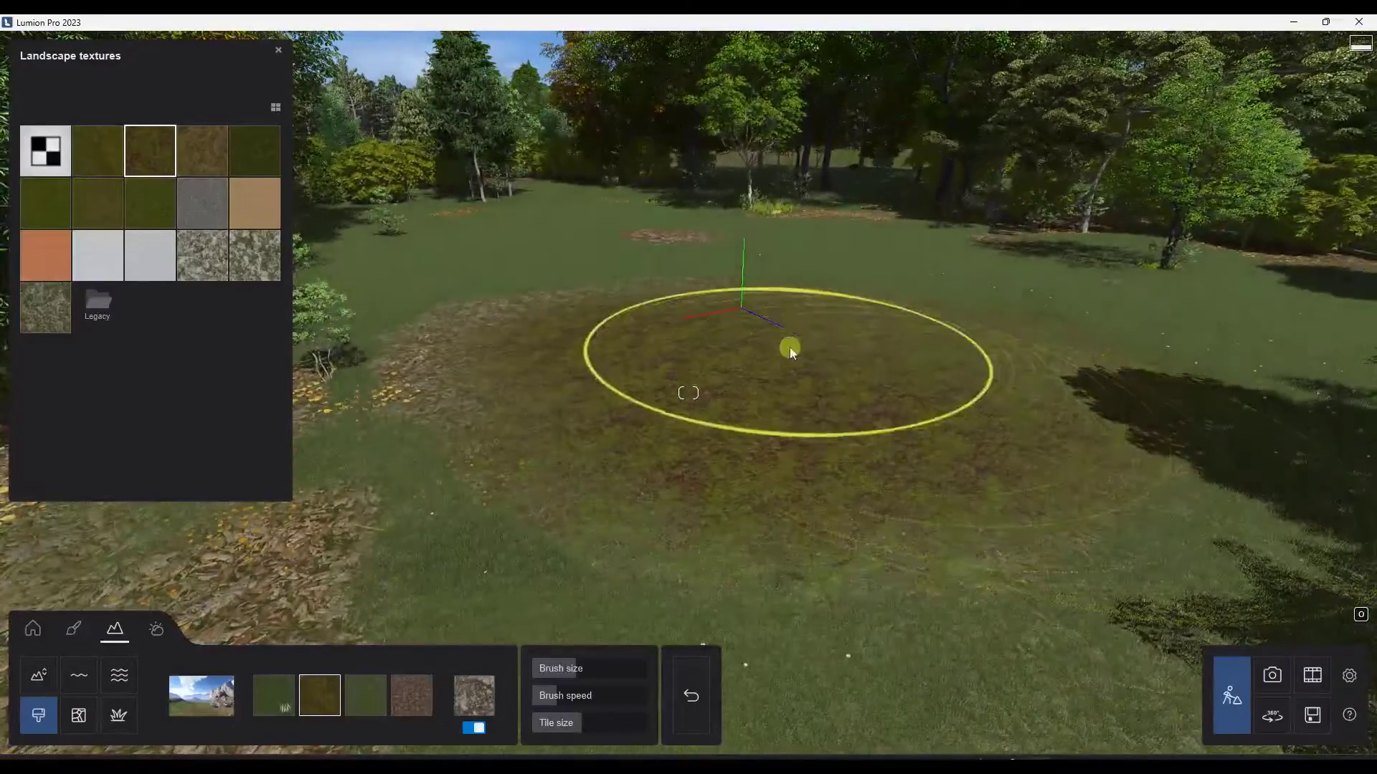
pyautogui.click(280, 50)
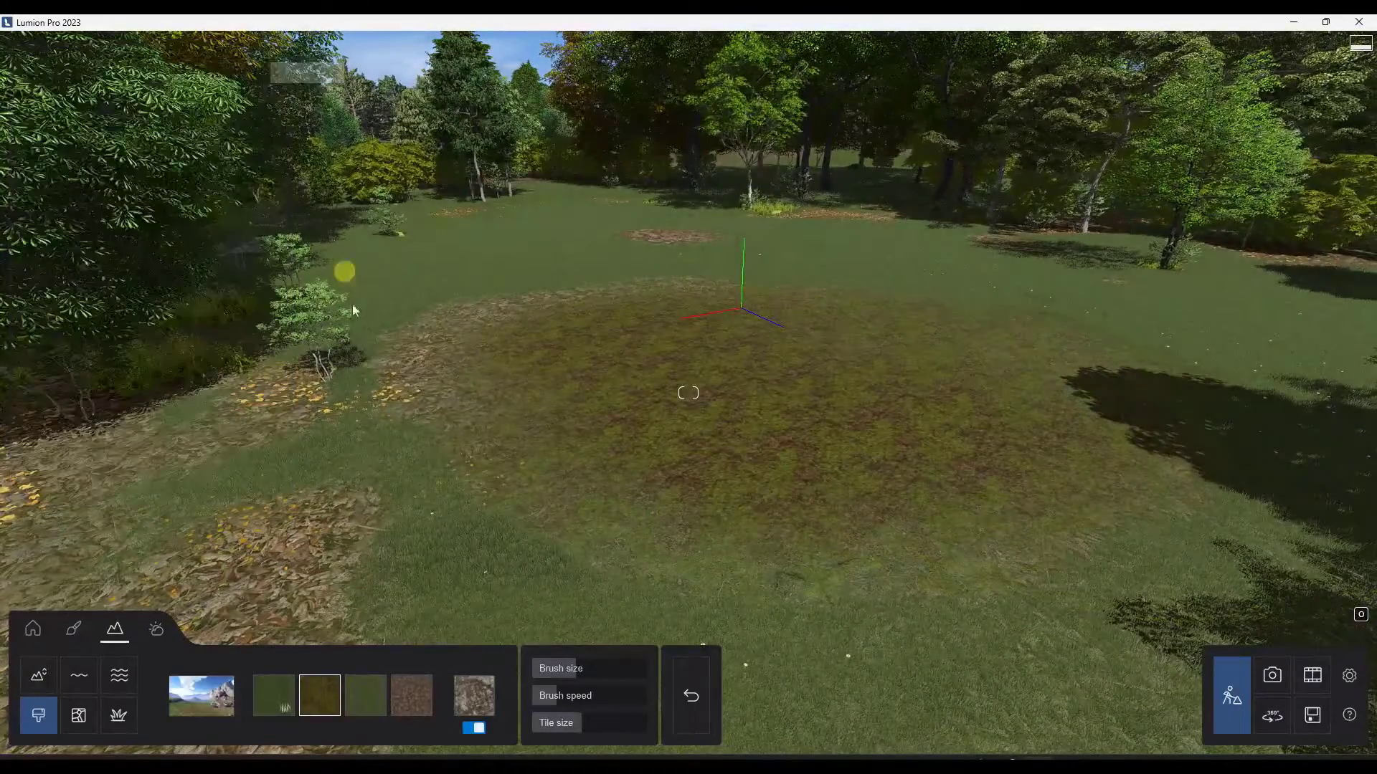
# Try several landscape presets, including American, apply the green one with leafy brown ground, and paint more leaf ground over the clearing.
pyautogui.click(205, 701)
pyautogui.click(103, 239)
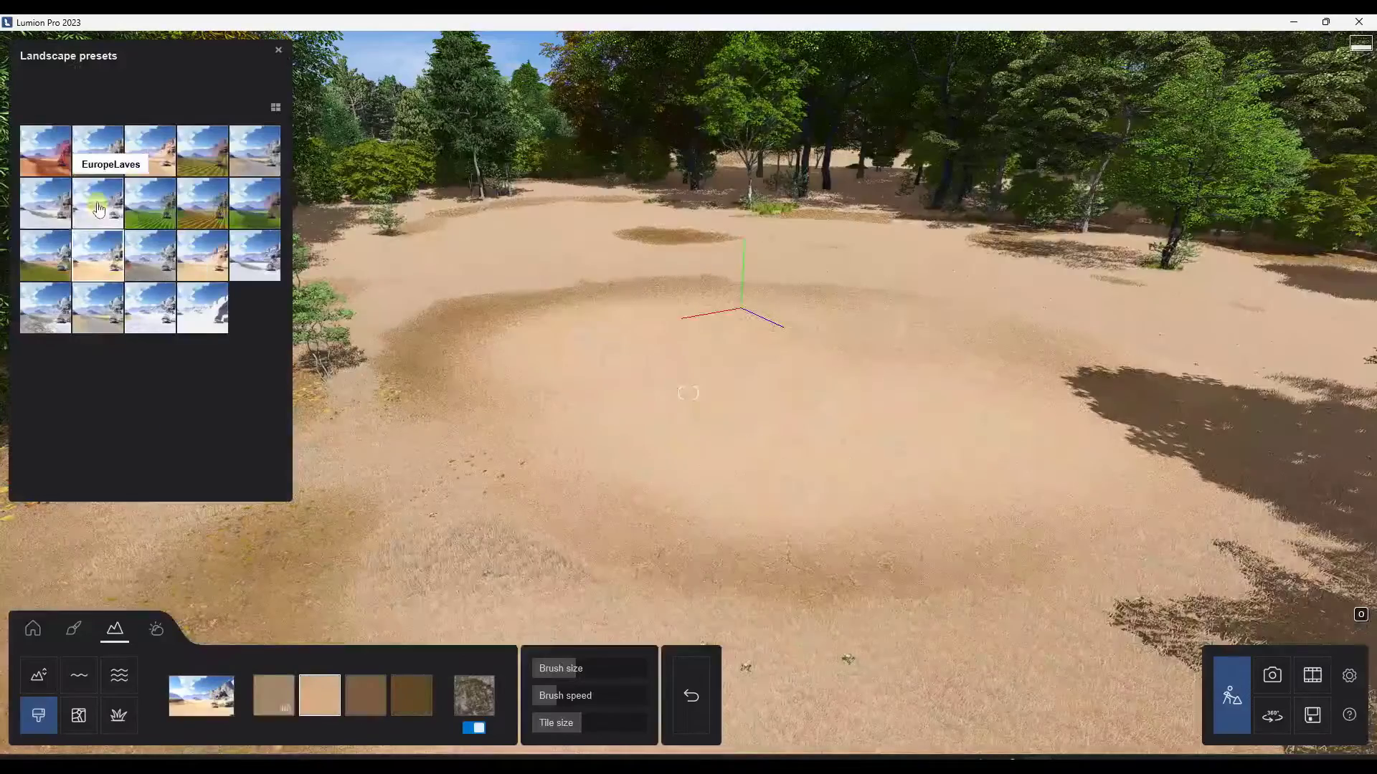
pyautogui.click(99, 205)
pyautogui.click(32, 203)
pyautogui.click(48, 166)
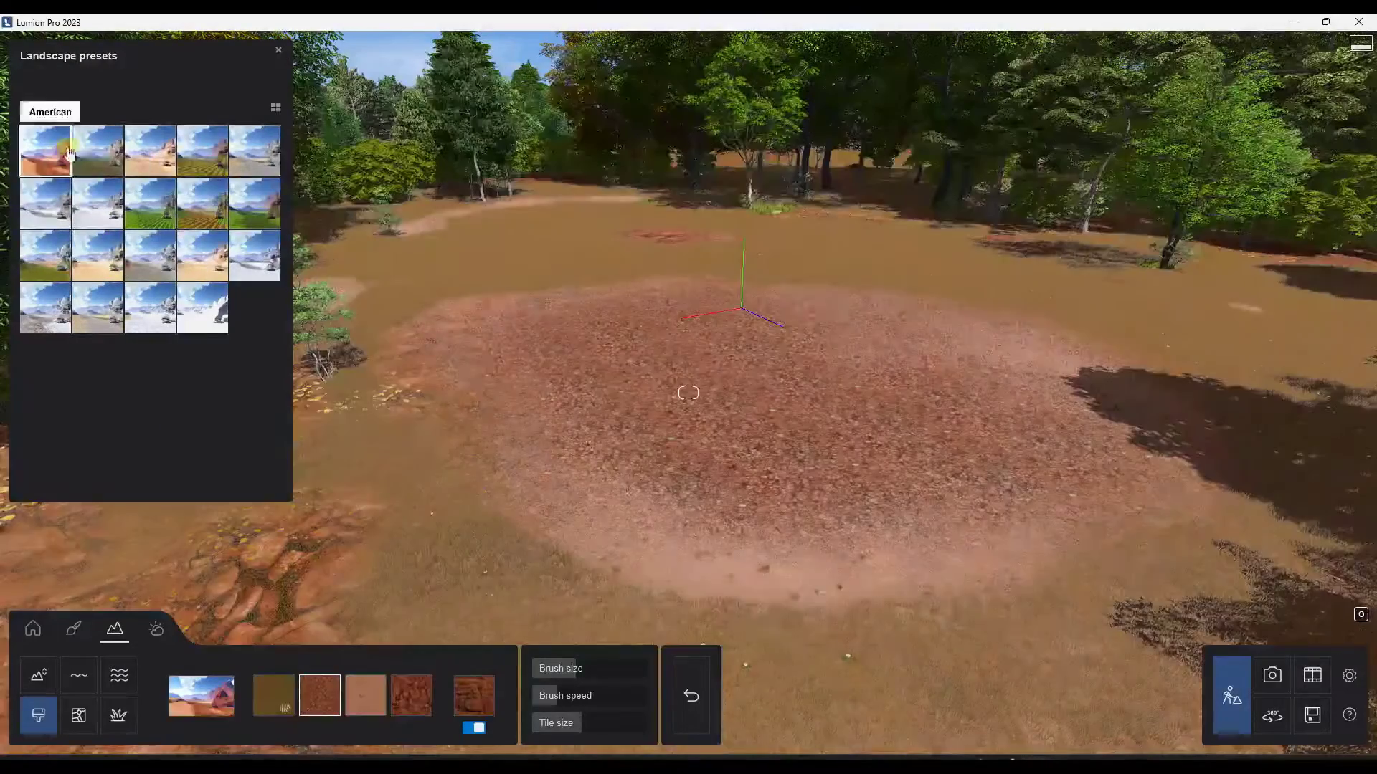
pyautogui.click(100, 155)
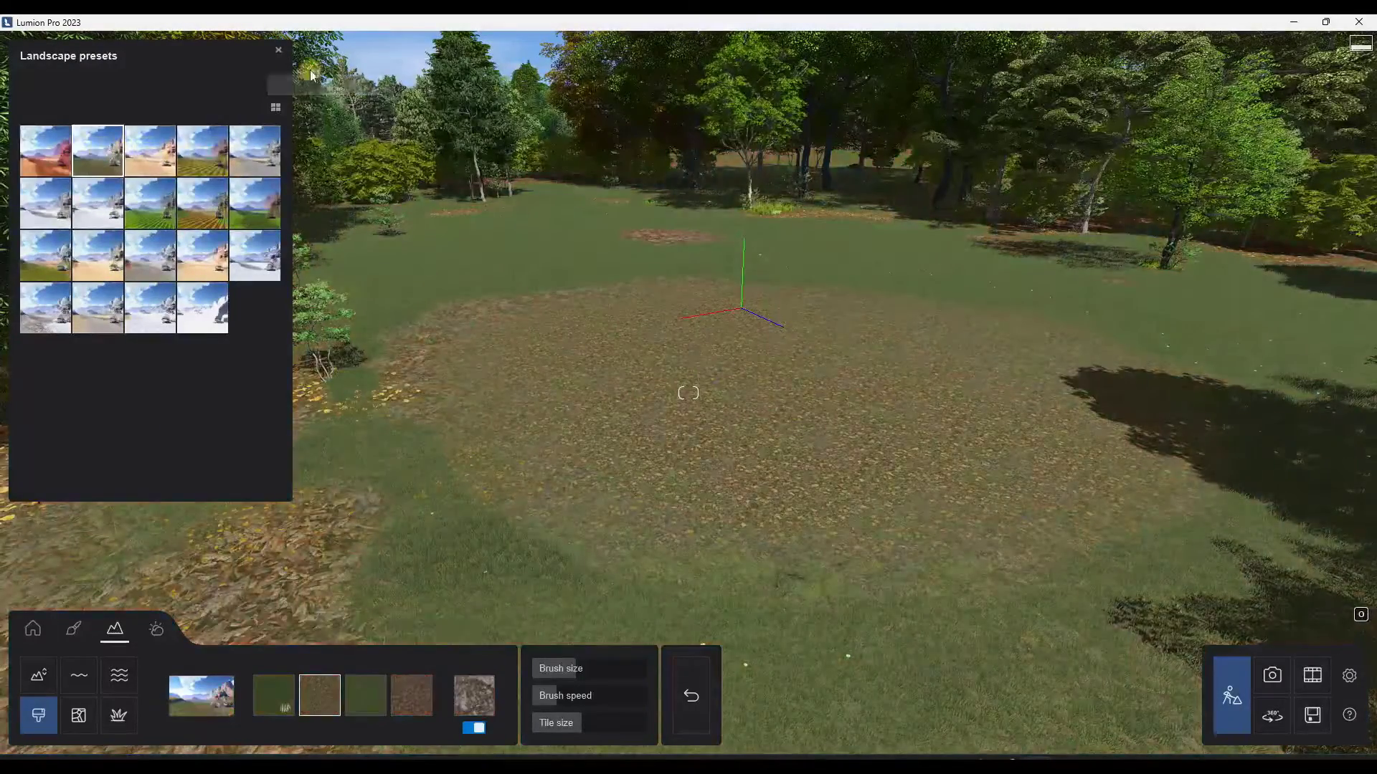
pyautogui.click(279, 52)
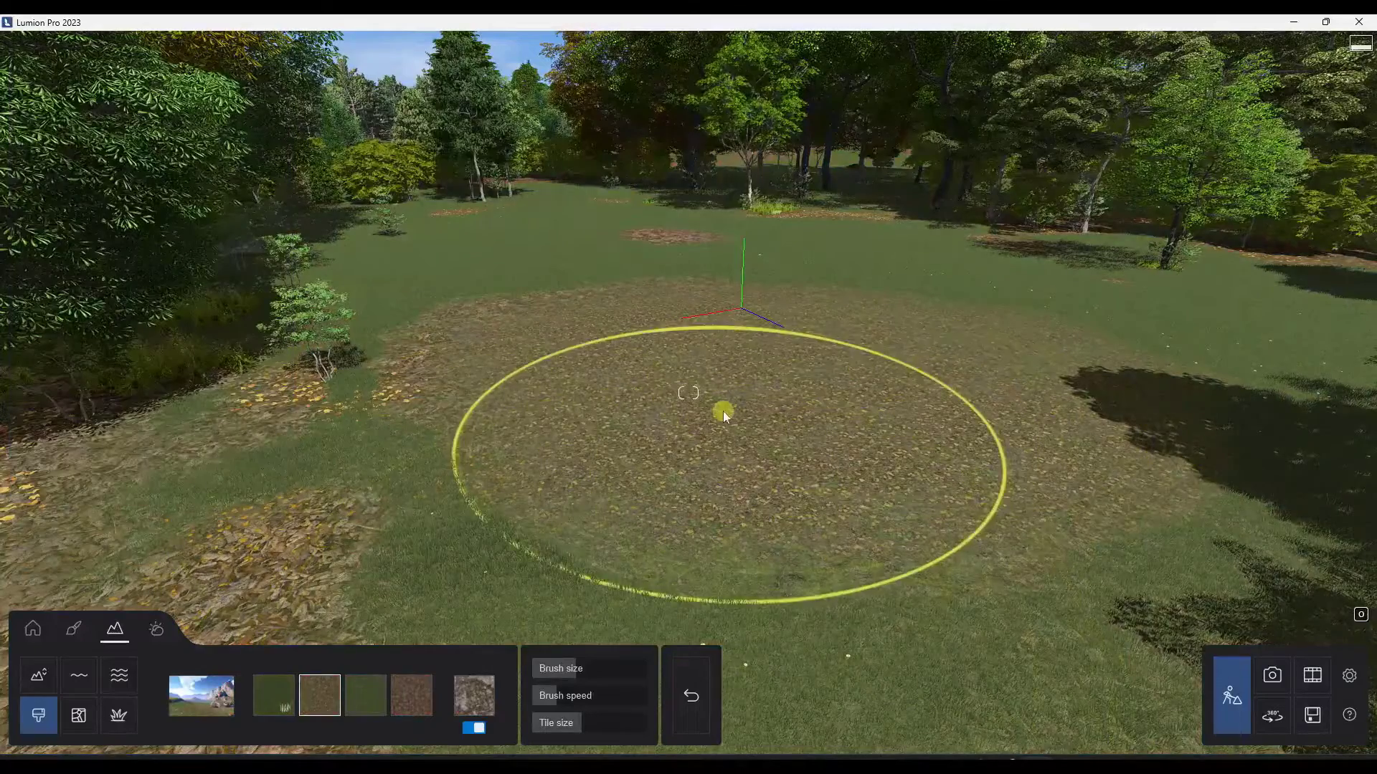
pyautogui.moveTo(532, 429)
pyautogui.mouseDown()
pyautogui.moveTo(975, 455)
pyautogui.moveTo(1073, 329)
pyautogui.moveTo(781, 293)
pyautogui.mouseUp()
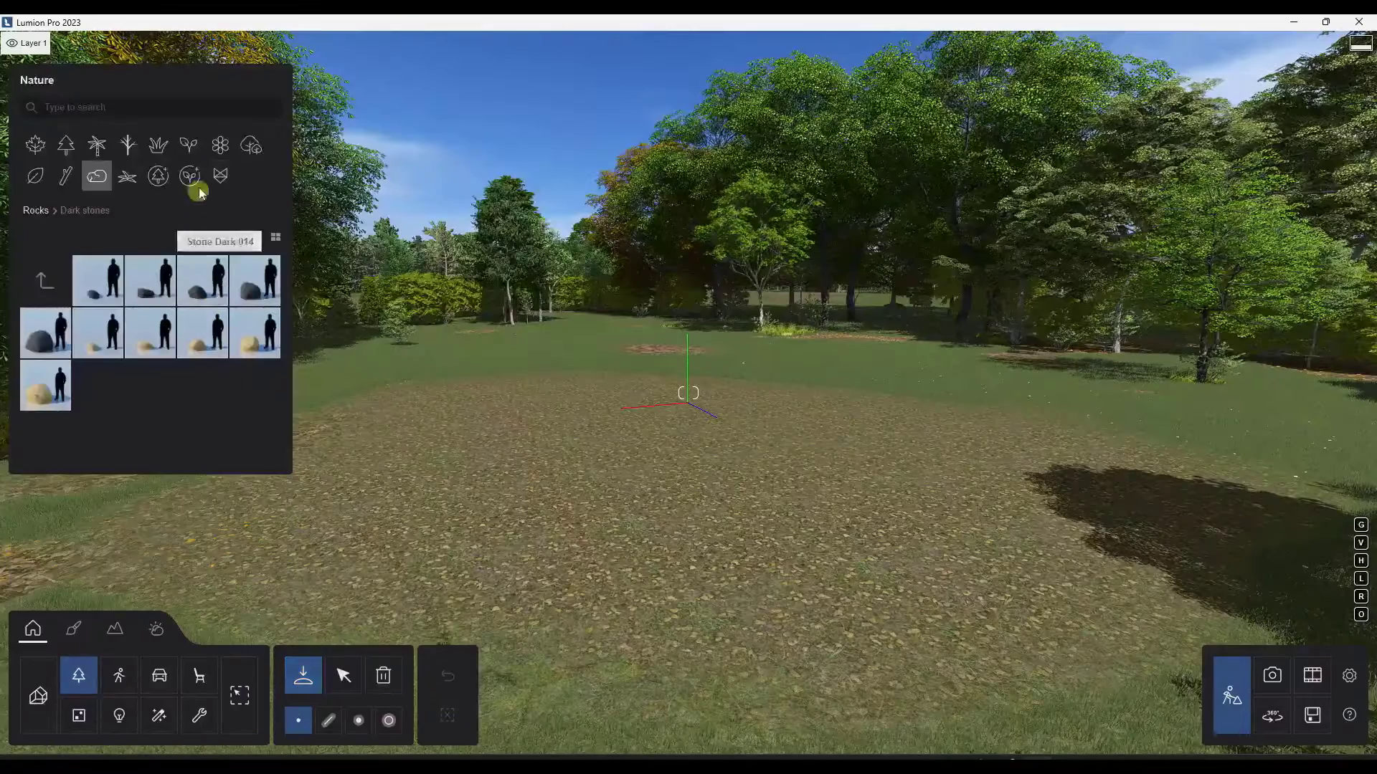
# Place a Low poly tree 001 and a slender stylized tree from the Nature library's Stylized category in the clearing.
pyautogui.click(229, 181)
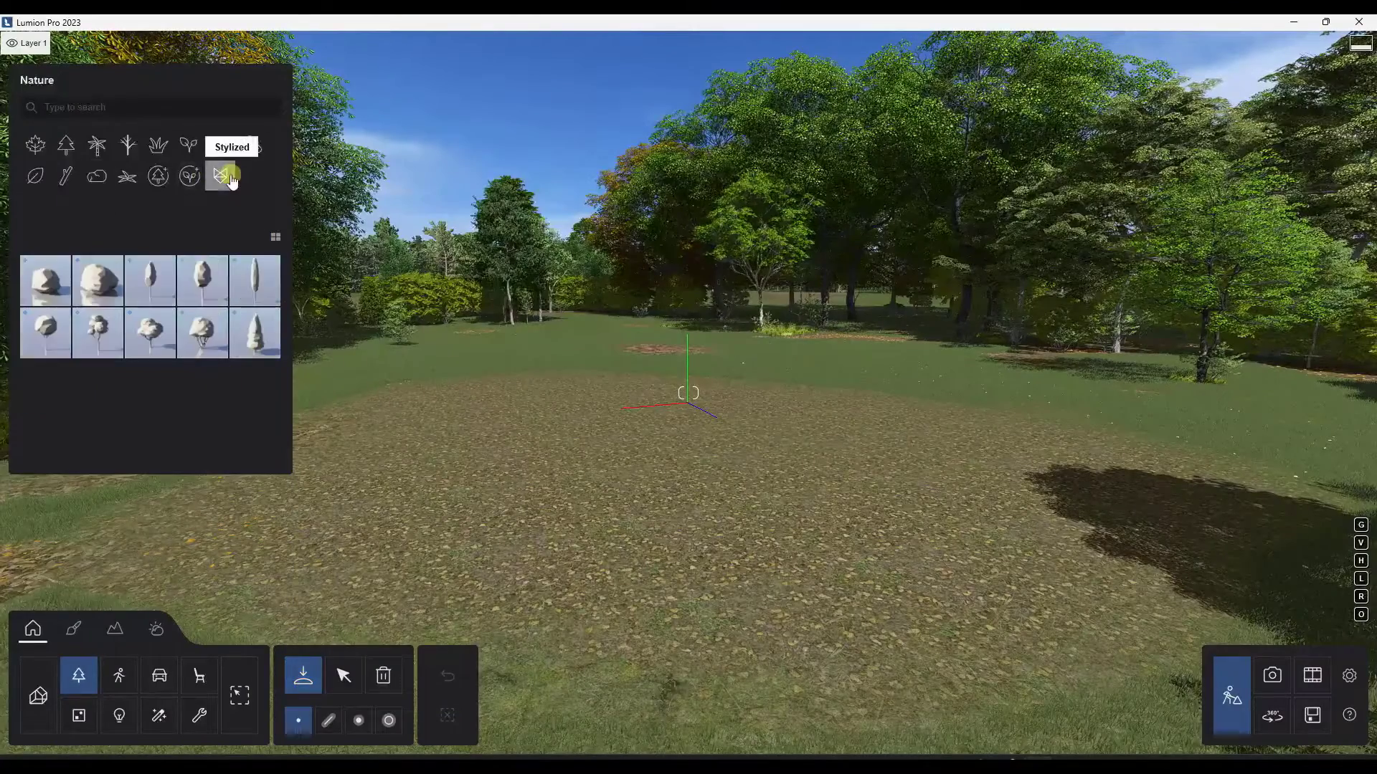
pyautogui.click(151, 279)
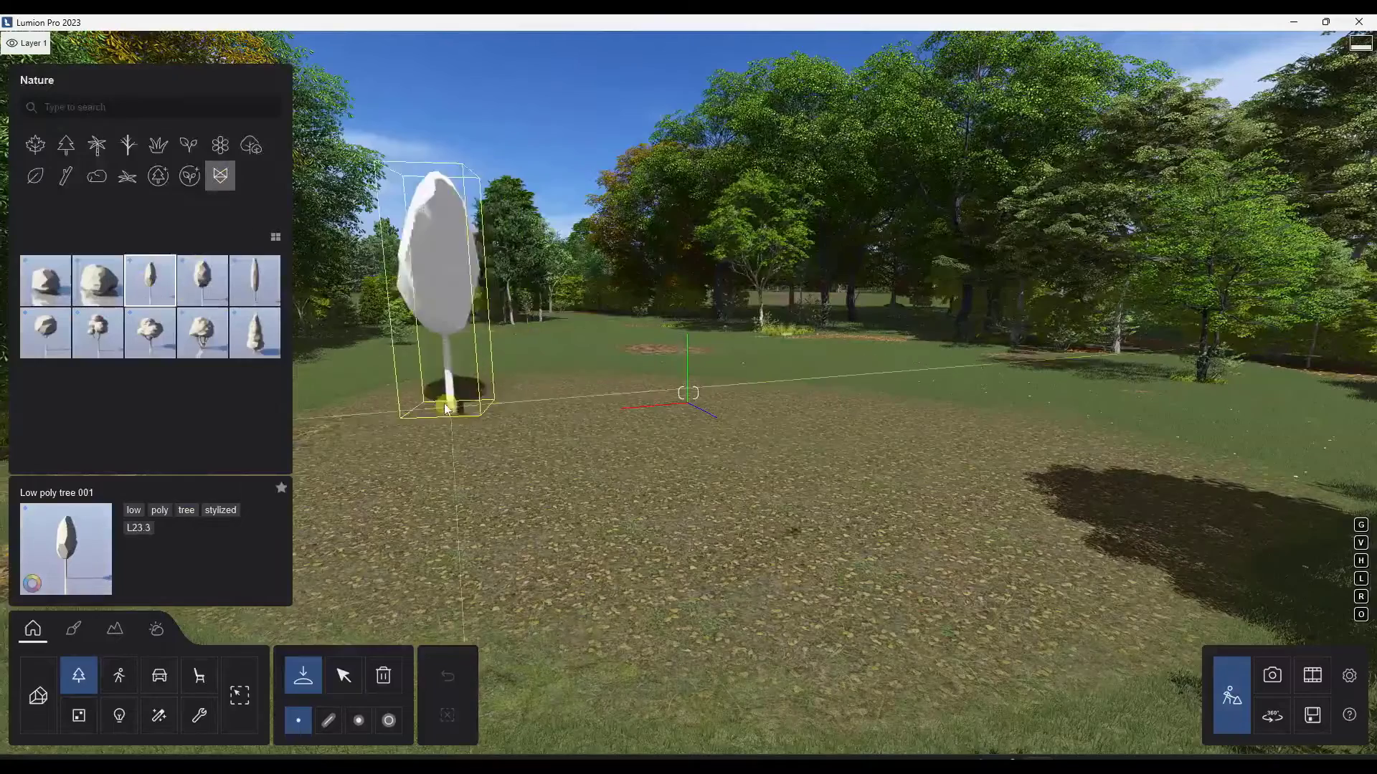
pyautogui.click(252, 294)
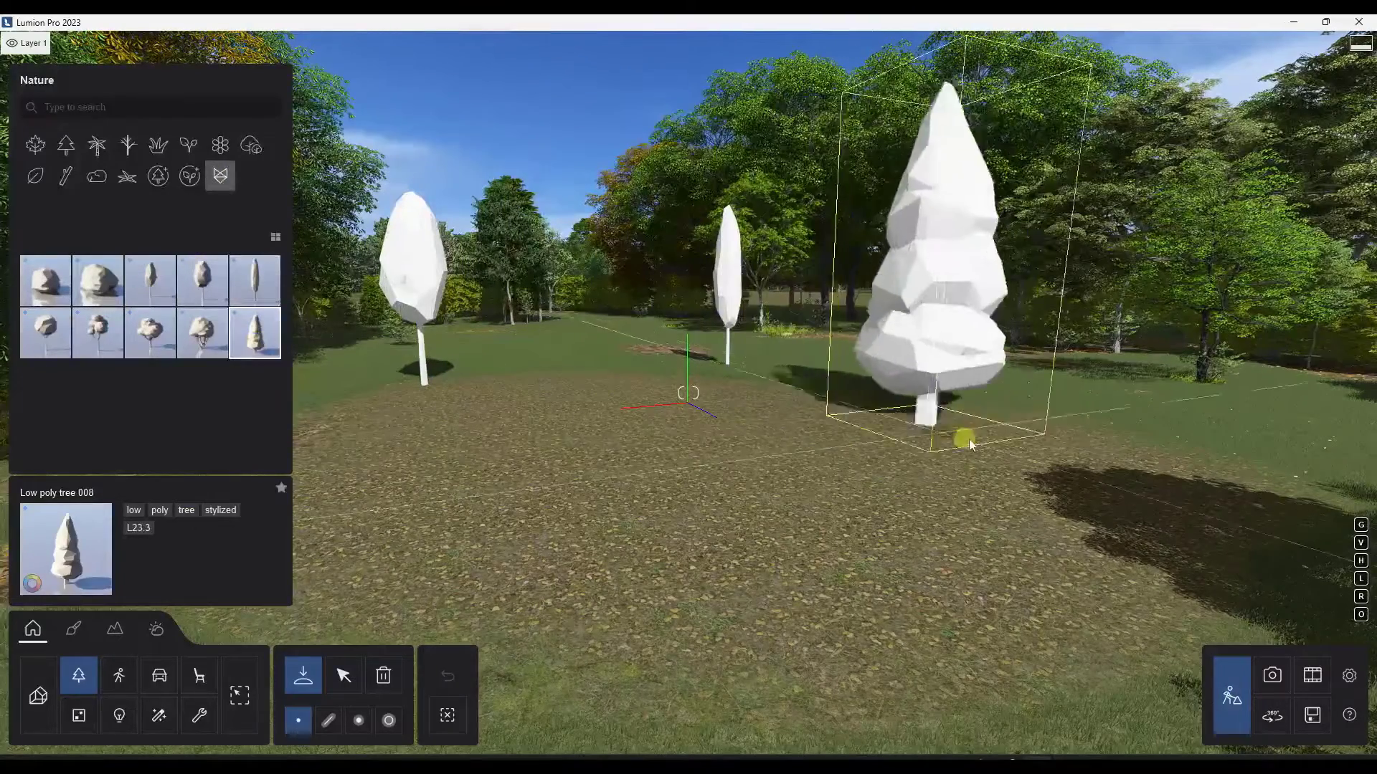
# Place three Low poly tree 008 and one spreading Low poly tree 007 in a row along the clearing.
pyautogui.click(930, 397)
pyautogui.click(565, 369)
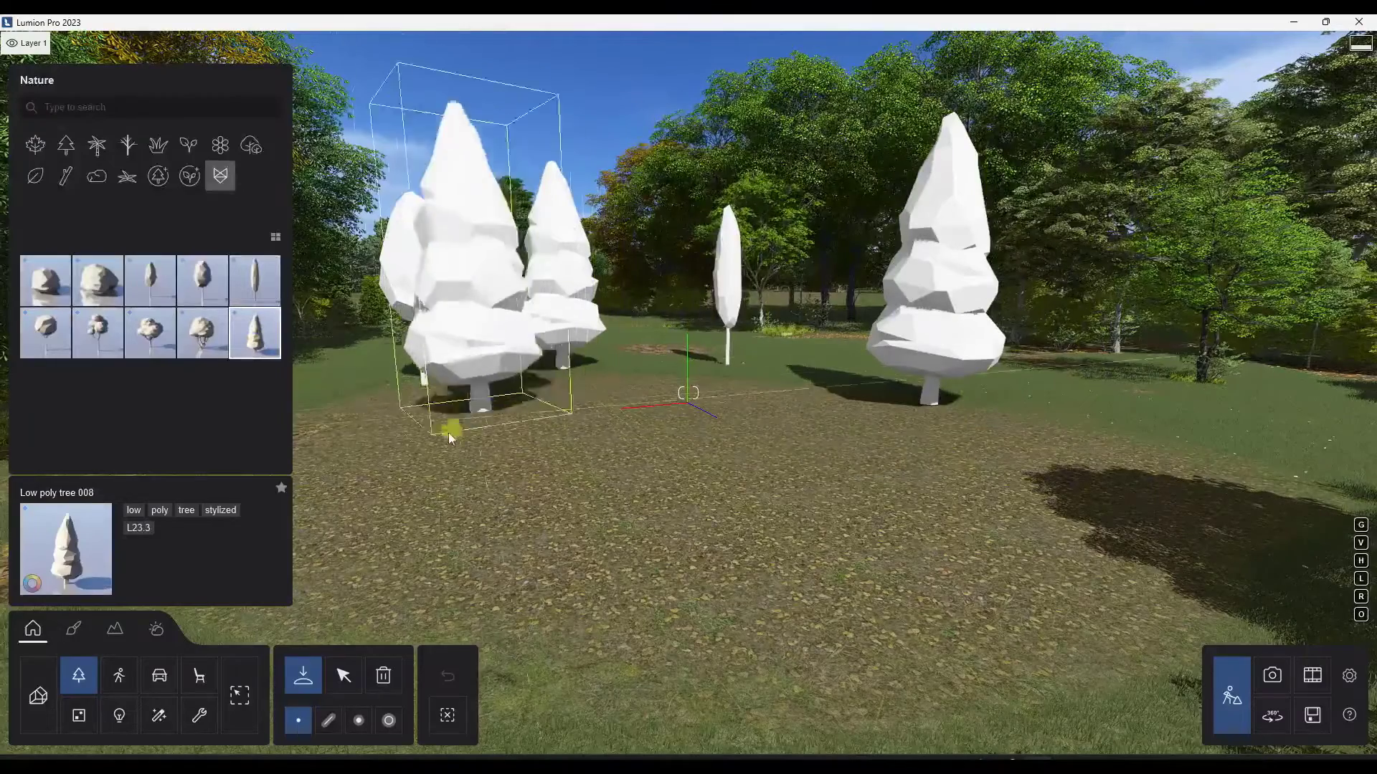
pyautogui.click(823, 366)
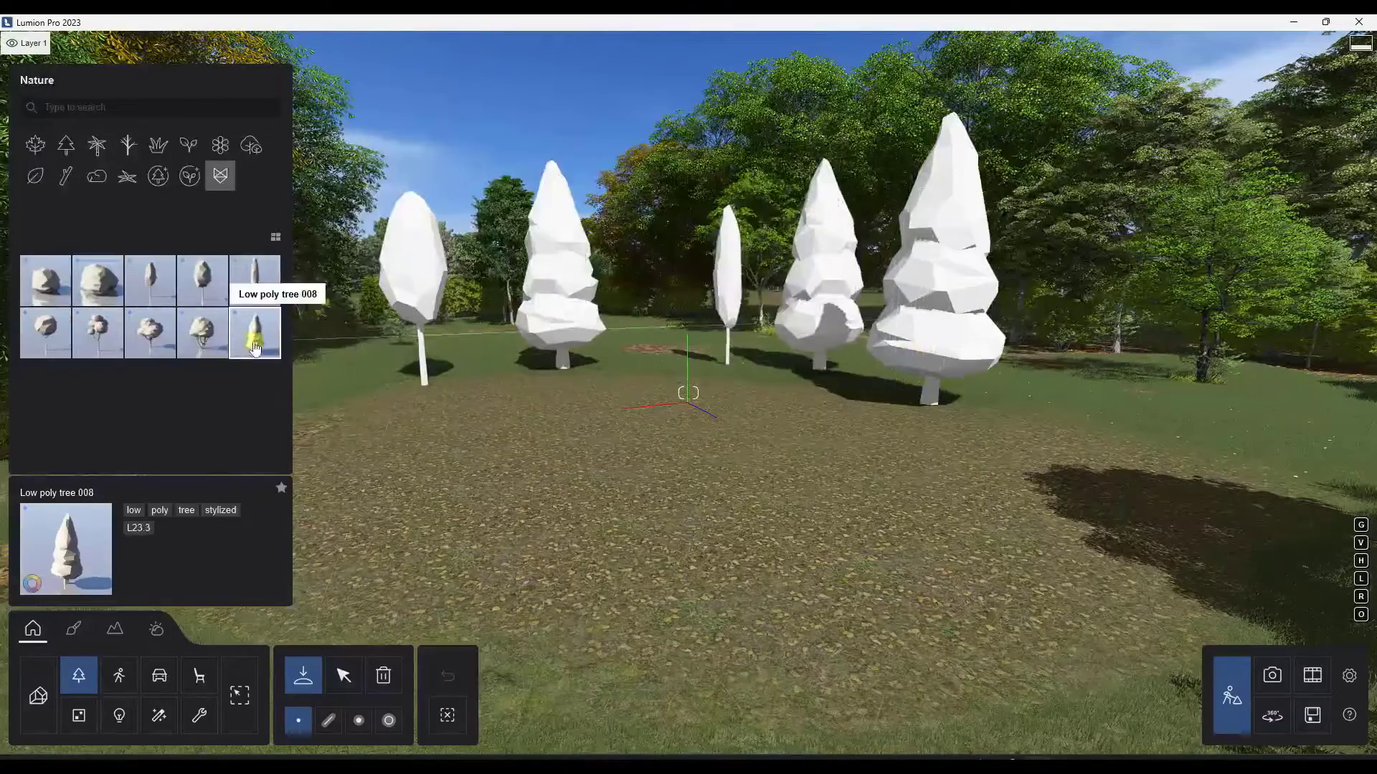
pyautogui.click(1127, 420)
pyautogui.click(913, 362)
pyautogui.moveTo(913, 362); pyautogui.dragTo(913, 283, button='right')
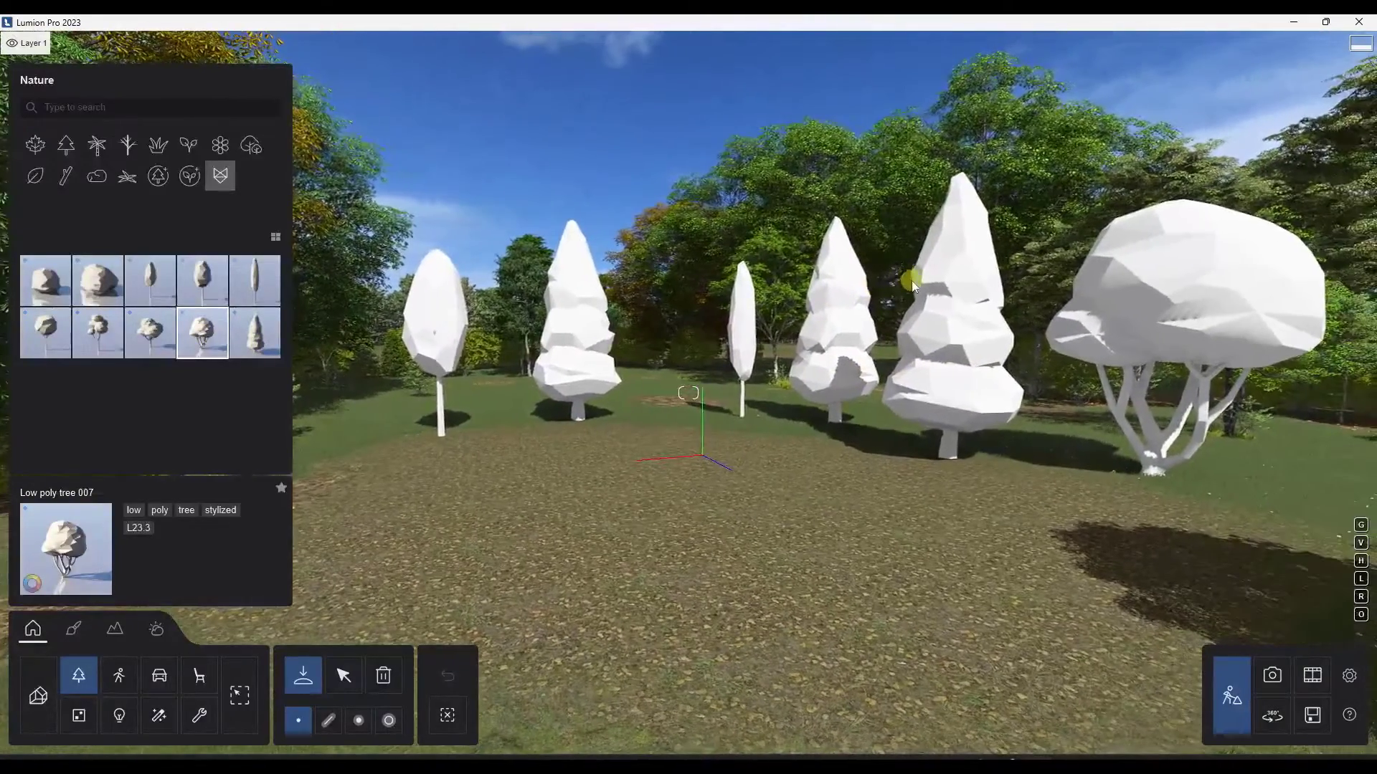
pyautogui.moveTo(588, 357); pyautogui.dragTo(590, 357, button='right')
pyautogui.click(479, 389)
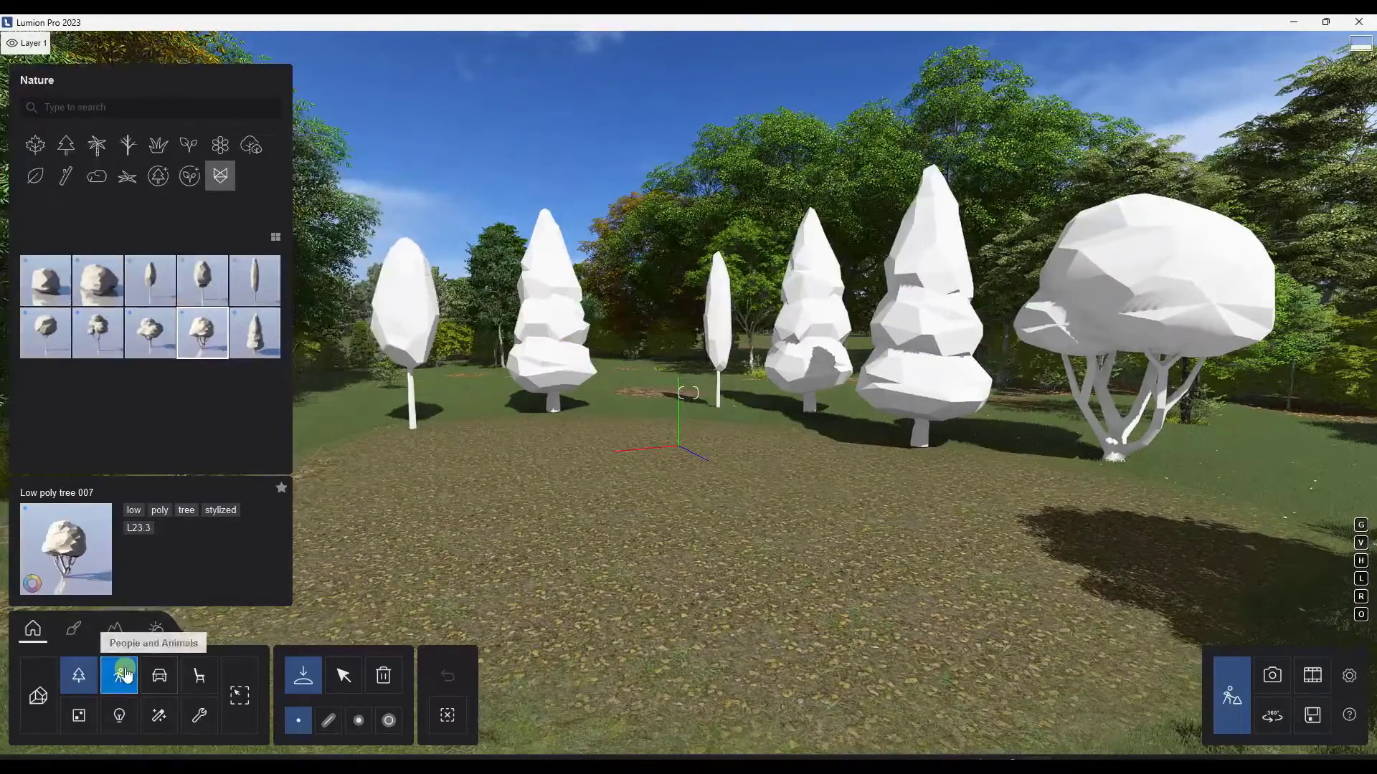
# Check the People and Animals, Transport and Objects libraries for stylized models.
pyautogui.click(118, 690)
pyautogui.click(192, 176)
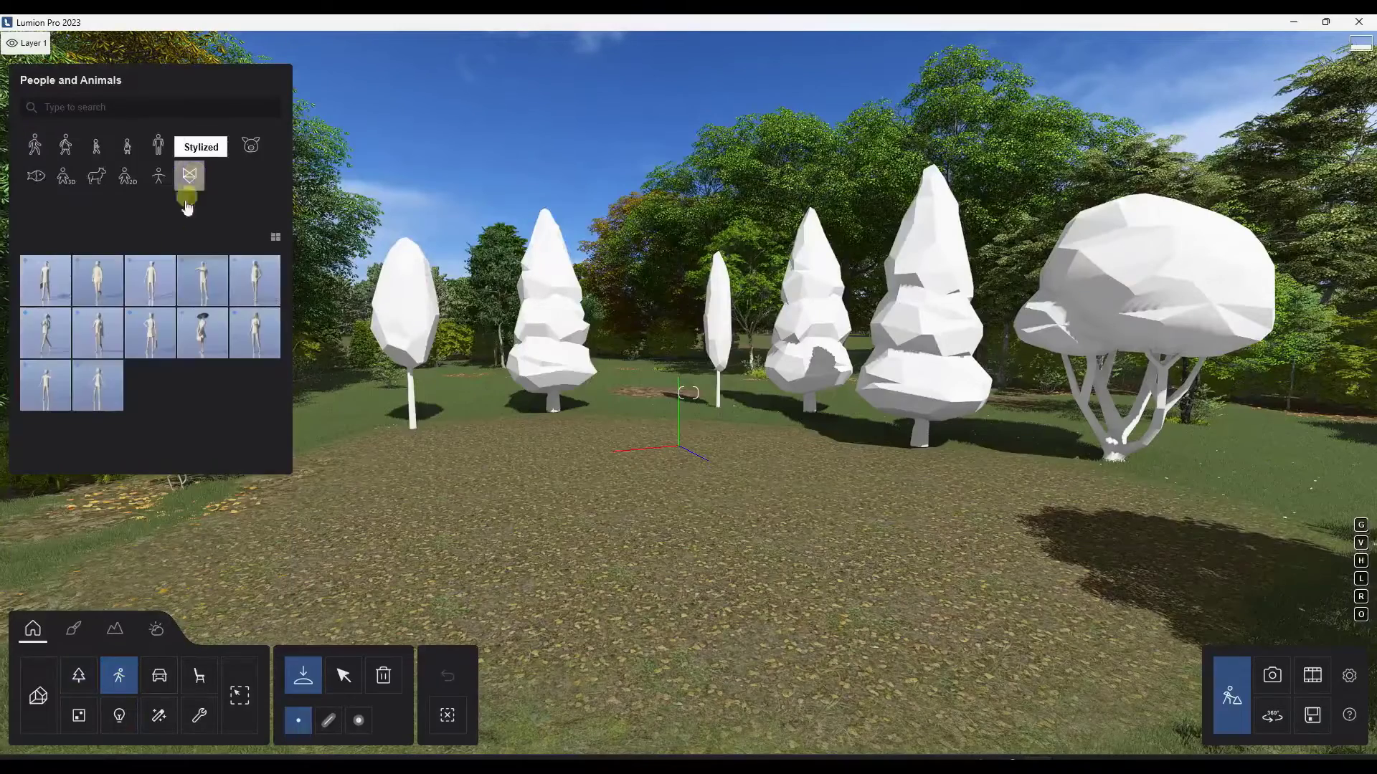
pyautogui.click(158, 676)
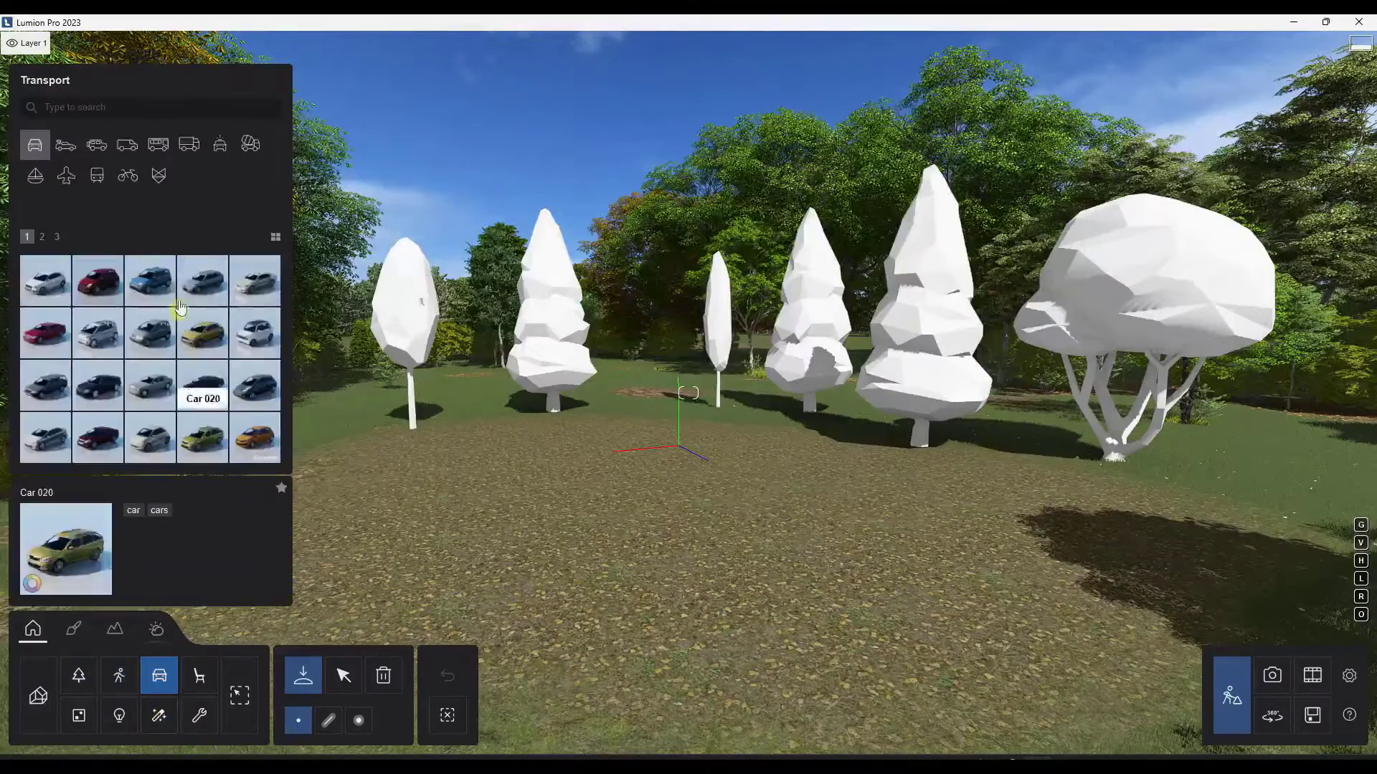
pyautogui.click(159, 176)
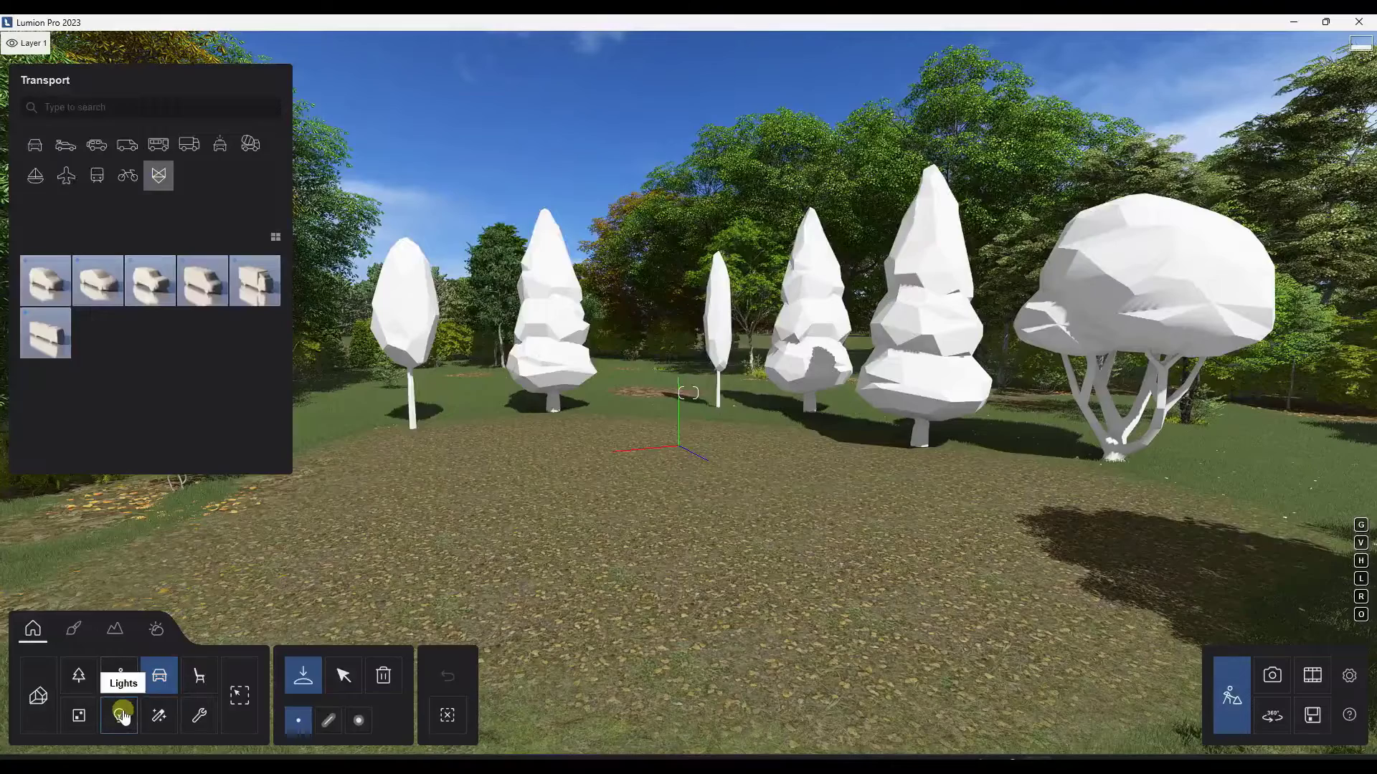
pyautogui.click(200, 685)
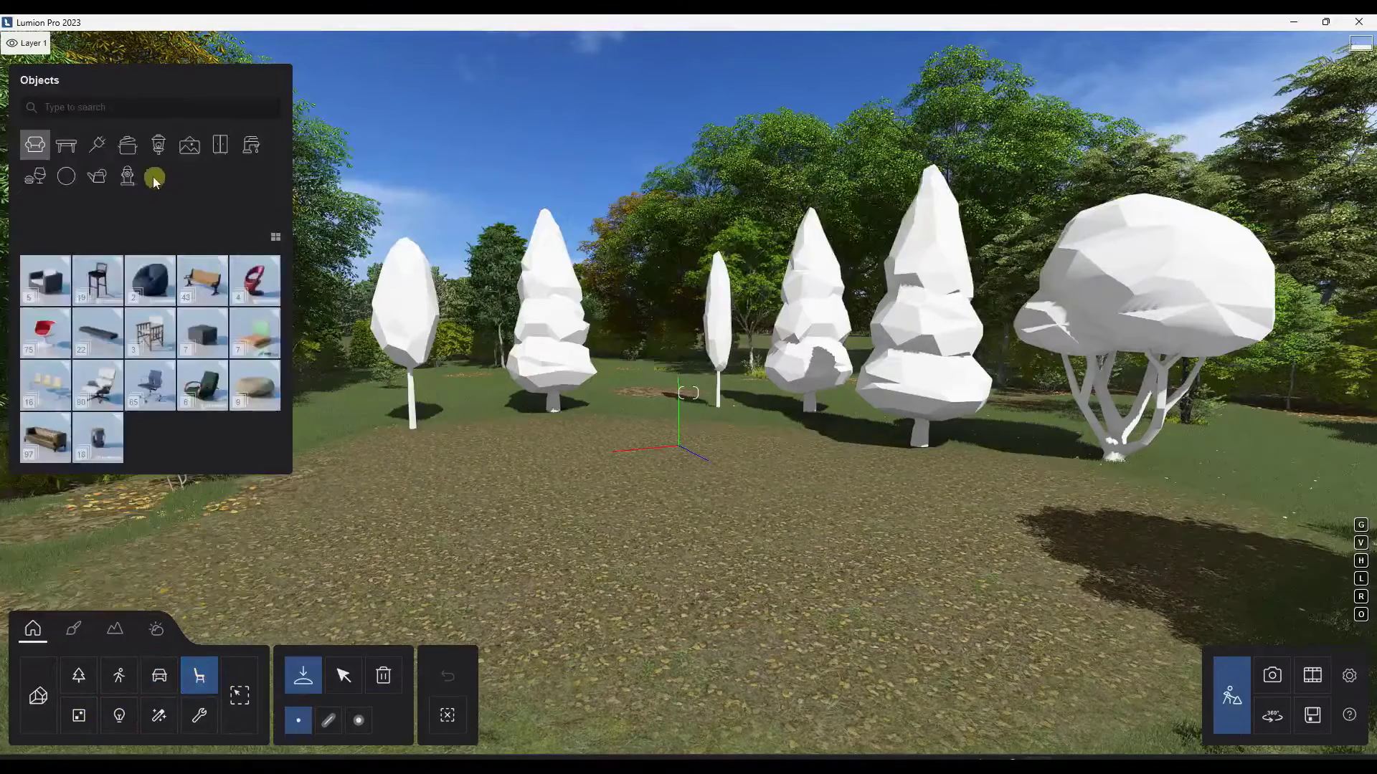
# Place a stylized Low poly vehicle 03 on the clearing in front of the low poly trees.
pyautogui.click(160, 678)
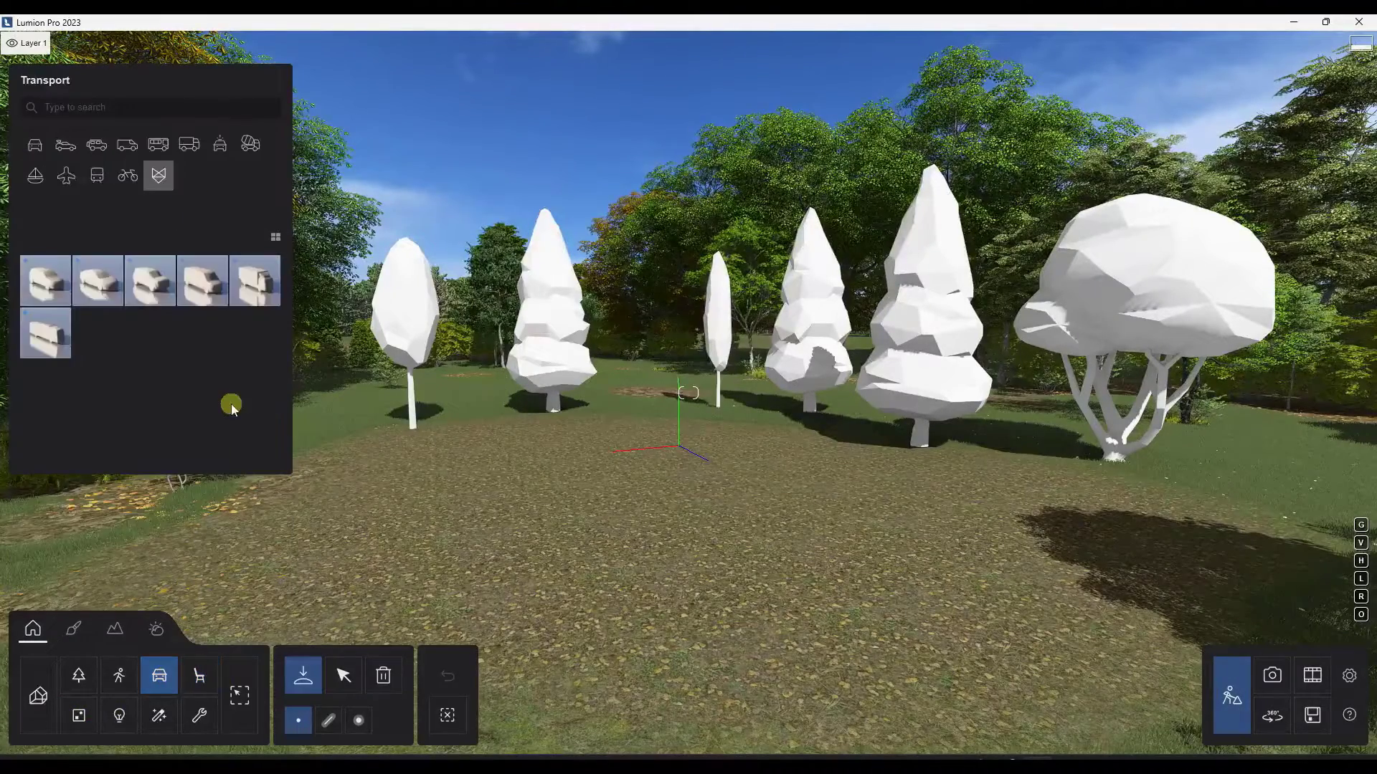
pyautogui.click(150, 280)
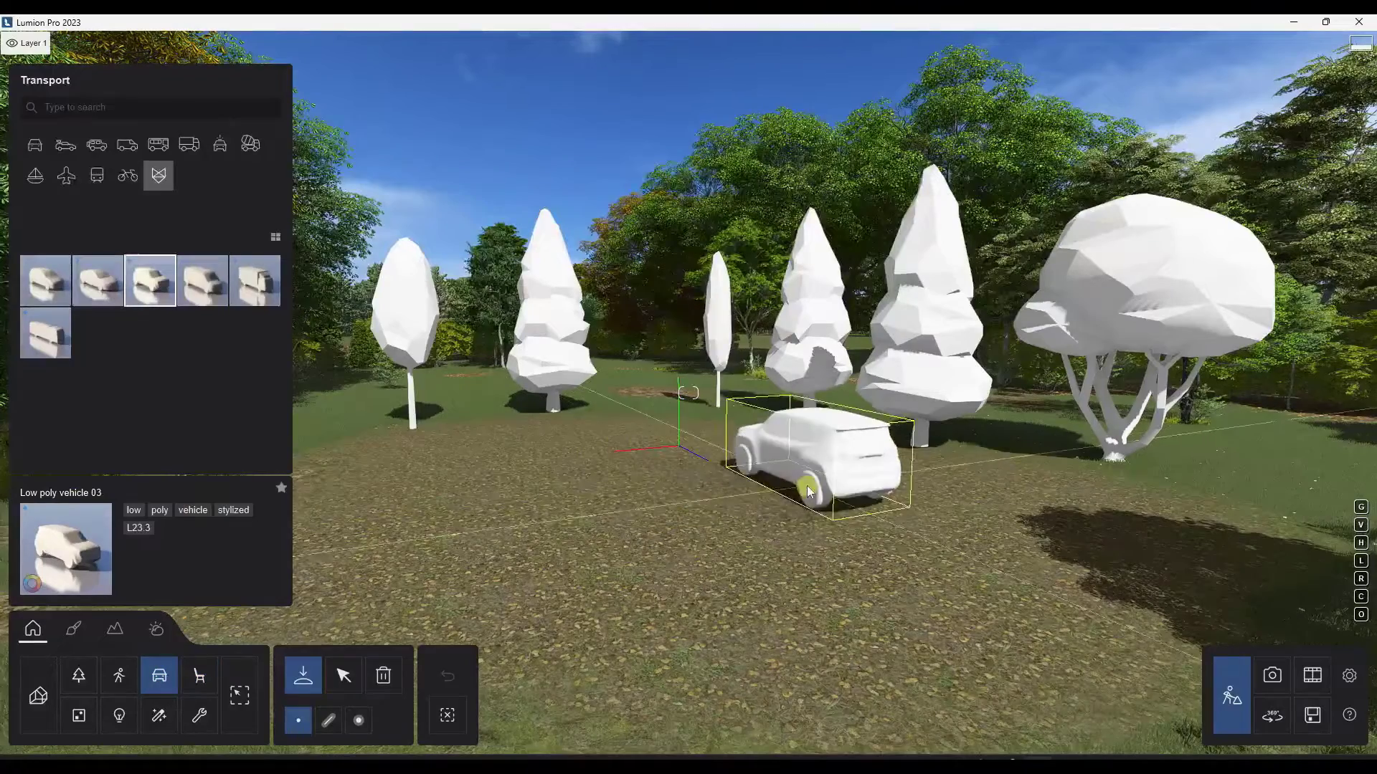
pyautogui.click(790, 492)
pyautogui.moveTo(750, 461); pyautogui.dragTo(755, 467, button='right')
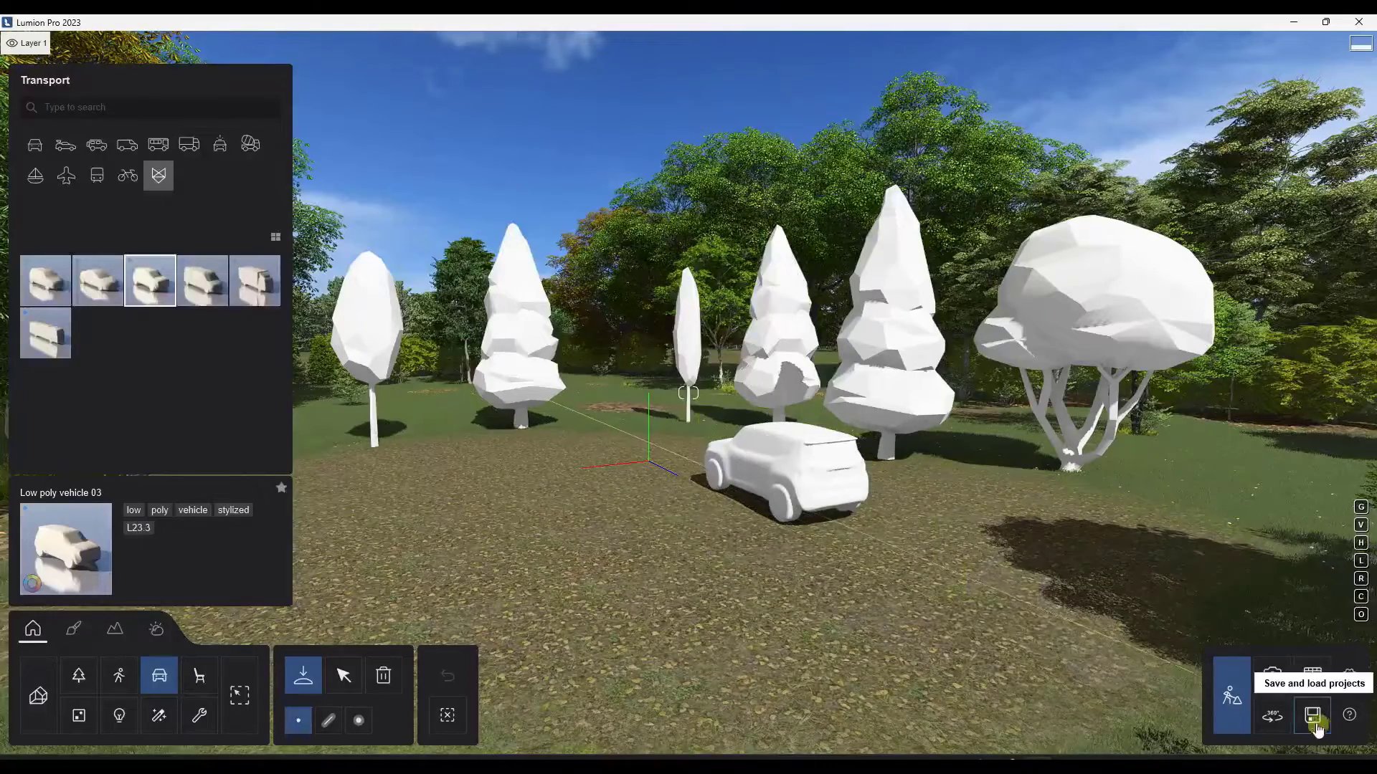
pyautogui.click(1069, 470)
pyautogui.moveTo(1069, 471); pyautogui.dragTo(1052, 476, button='right')
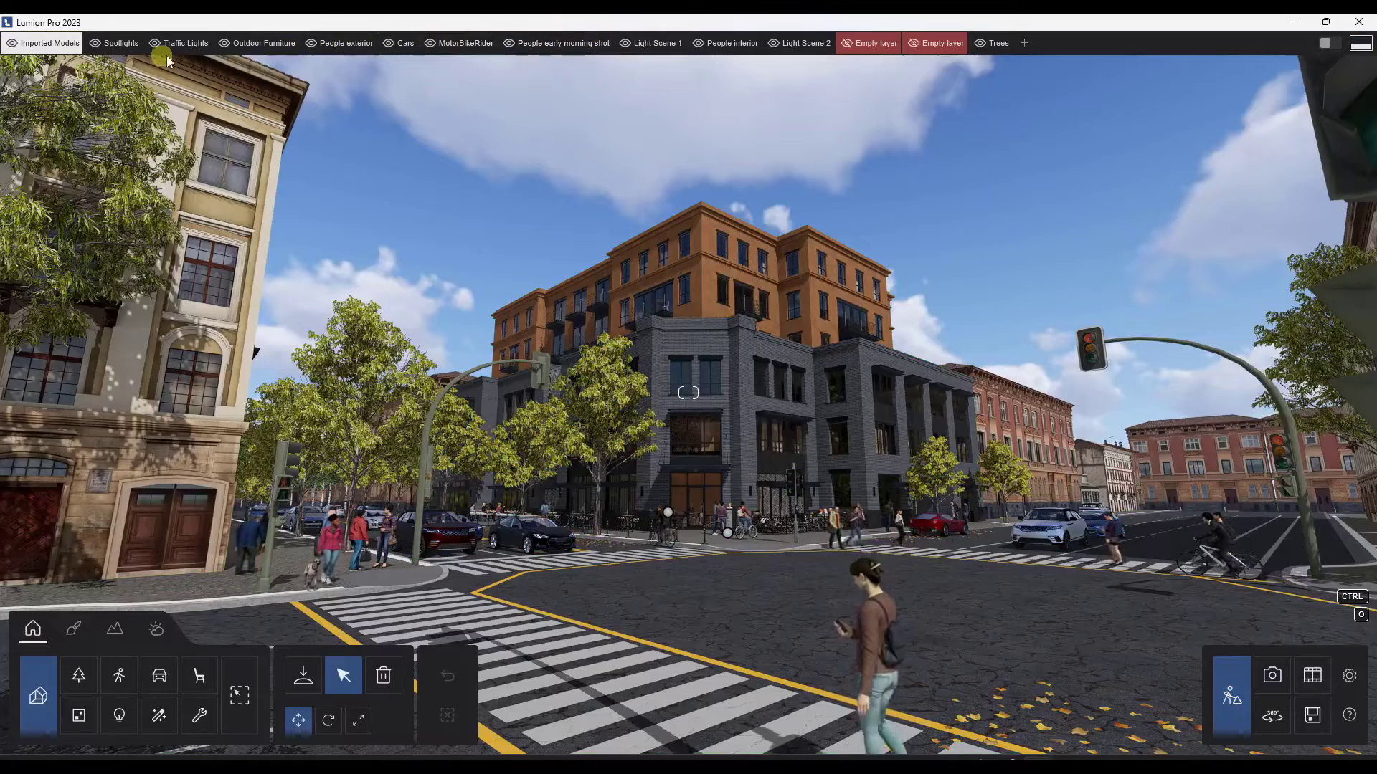
# Hide the People exterior, Cars and Trees layers in the urban street scene.
pyautogui.click(315, 43)
pyautogui.click(387, 45)
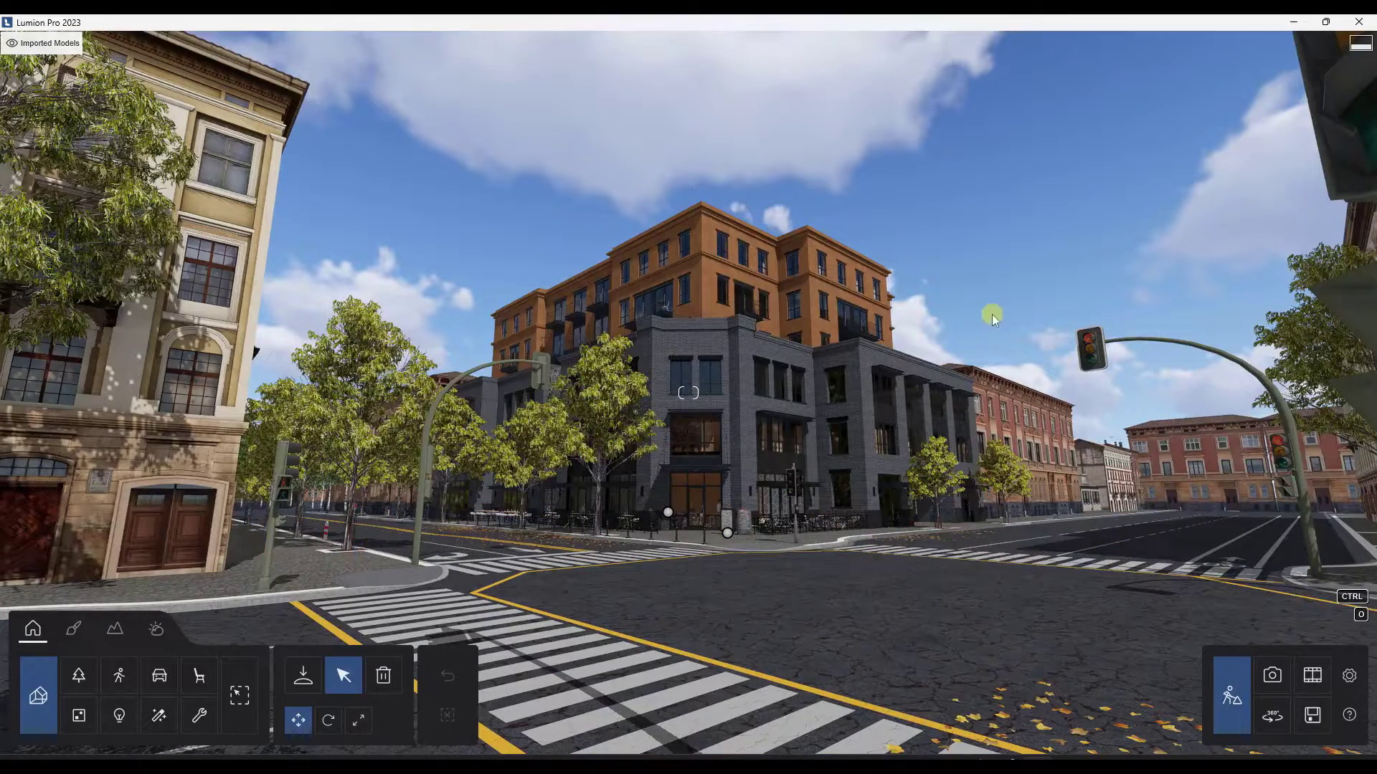
pyautogui.moveTo(764, 58)
pyautogui.click(981, 46)
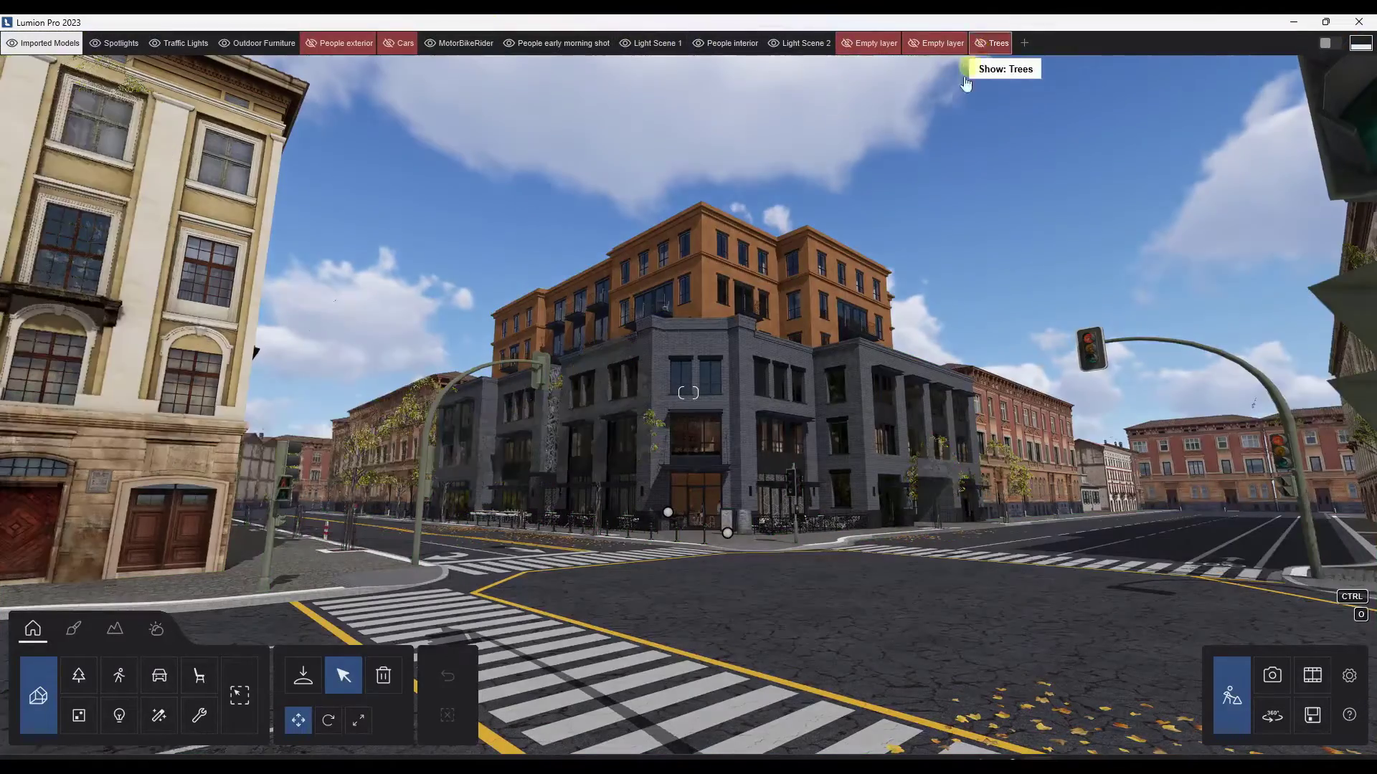
# Select the empty photo slot 7 and frame a closer view of the corner building across the intersection.
pyautogui.press('w')
pyautogui.moveTo(811, 389); pyautogui.dragTo(811, 388, button='right')
pyautogui.press('q')
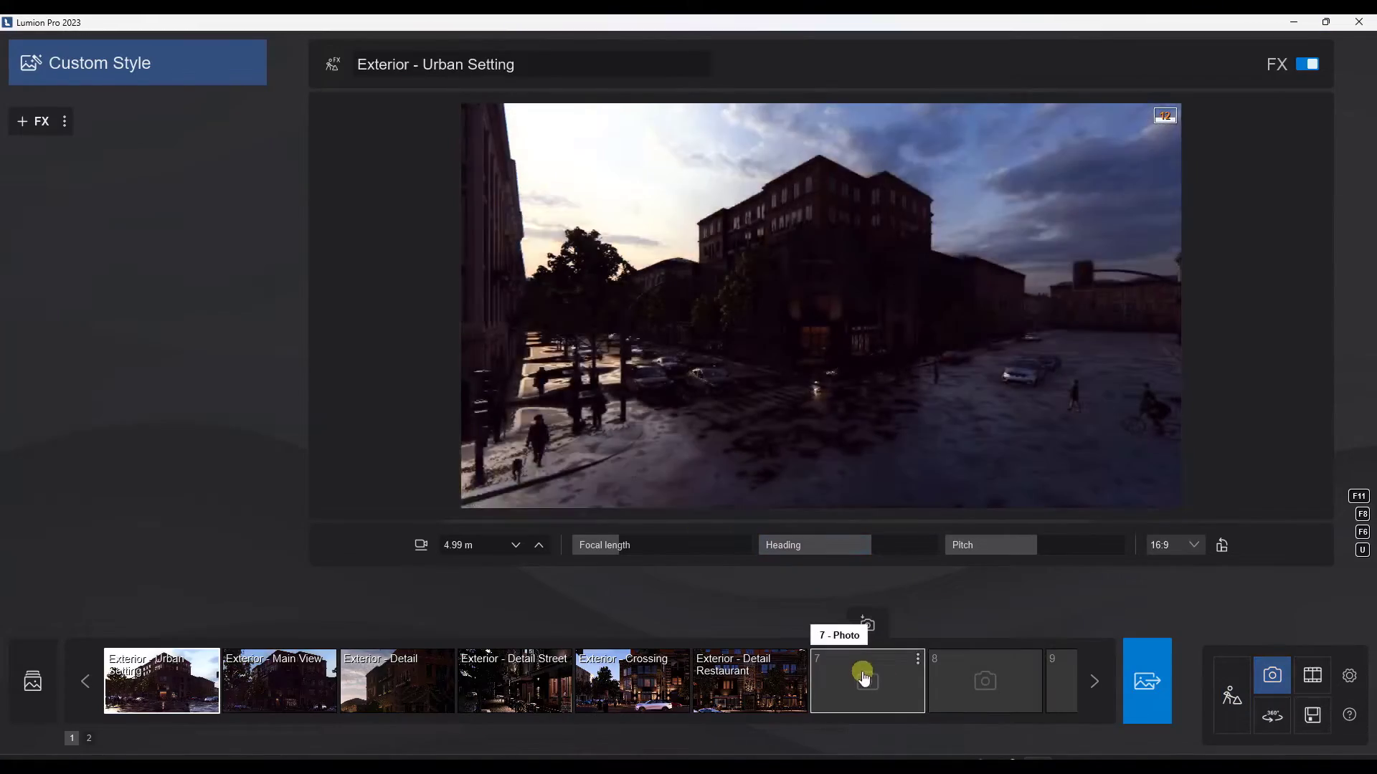
pyautogui.click(865, 674)
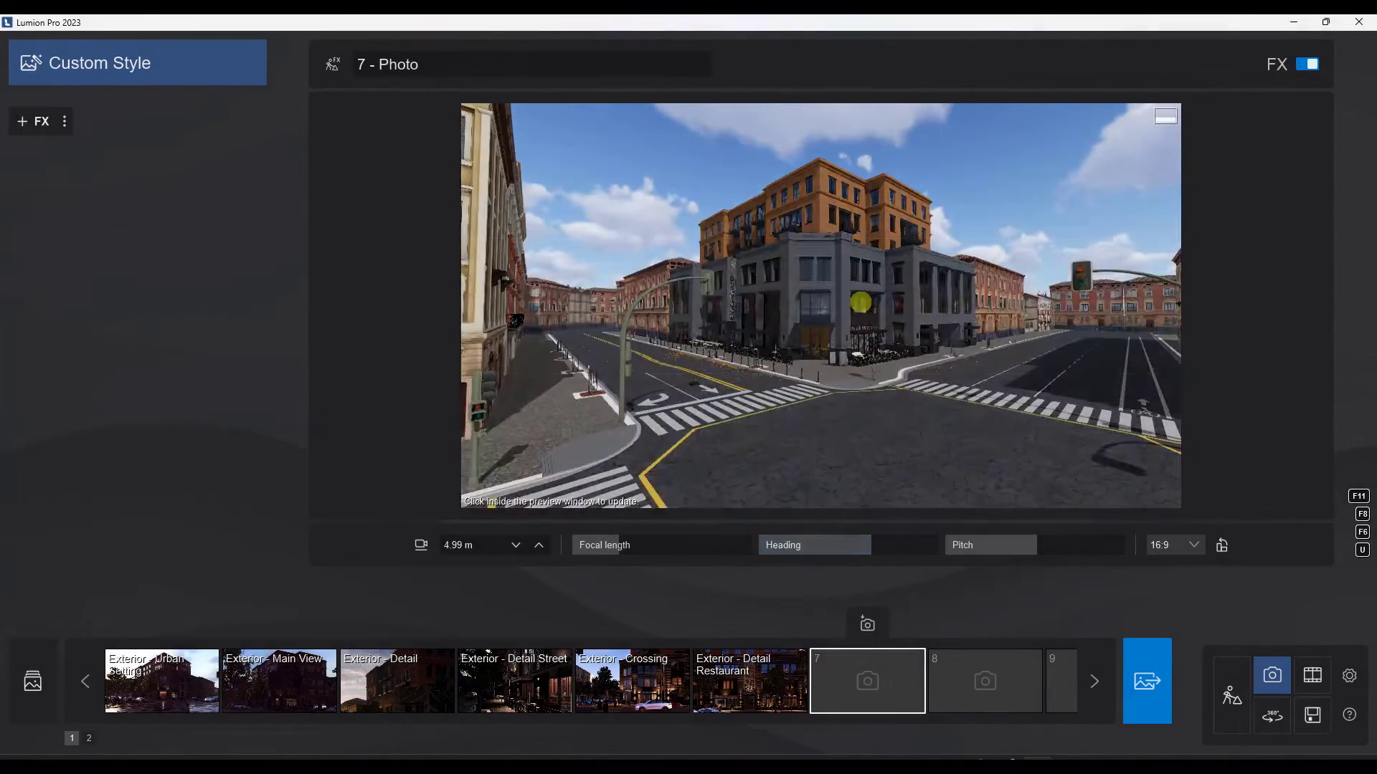
pyautogui.moveTo(861, 302); pyautogui.dragTo(861, 302, button='right')
pyautogui.press('w')
pyautogui.press('w')
# Add the Styrofoam effect to photo 7 and update the preview of the corner building.
pyautogui.click(42, 122)
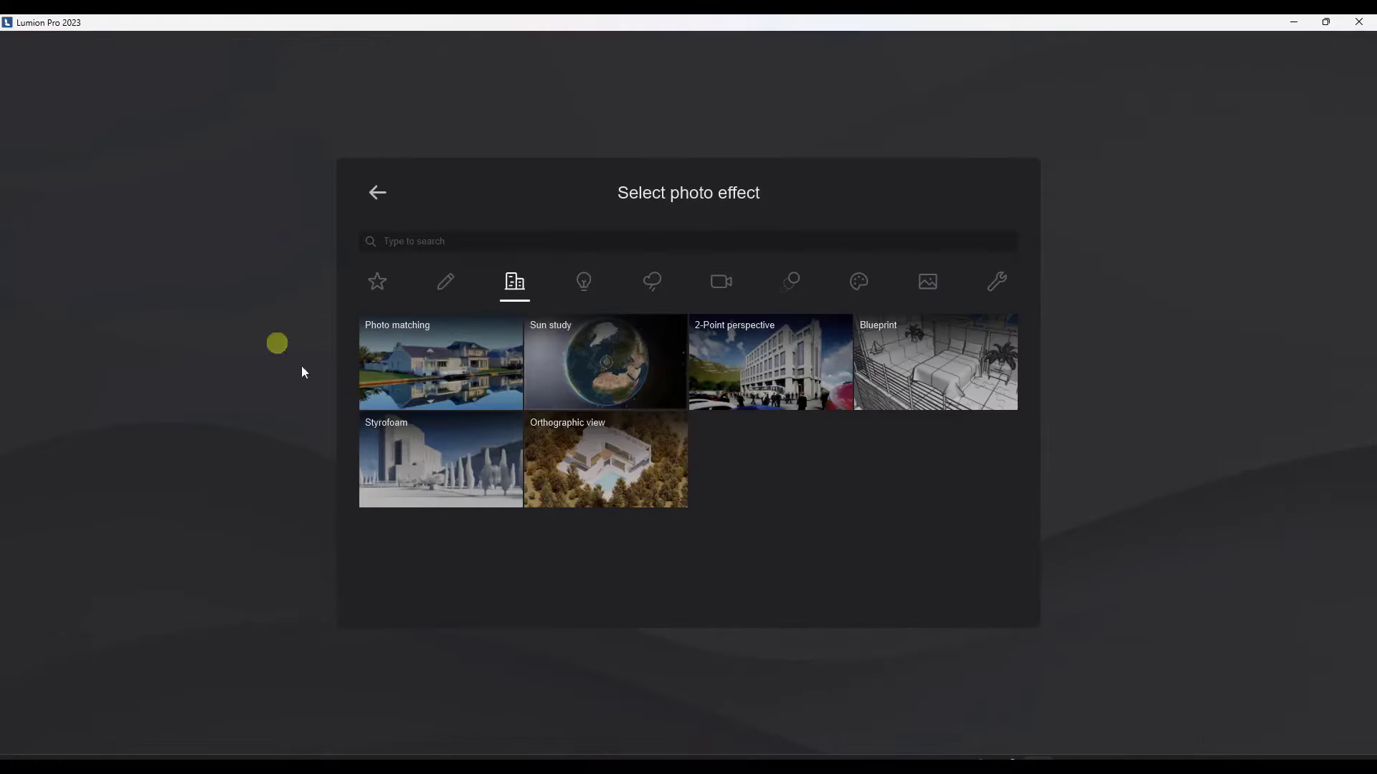
pyautogui.click(403, 496)
pyautogui.moveTo(760, 323); pyautogui.dragTo(757, 321, button='right')
pyautogui.click(759, 325)
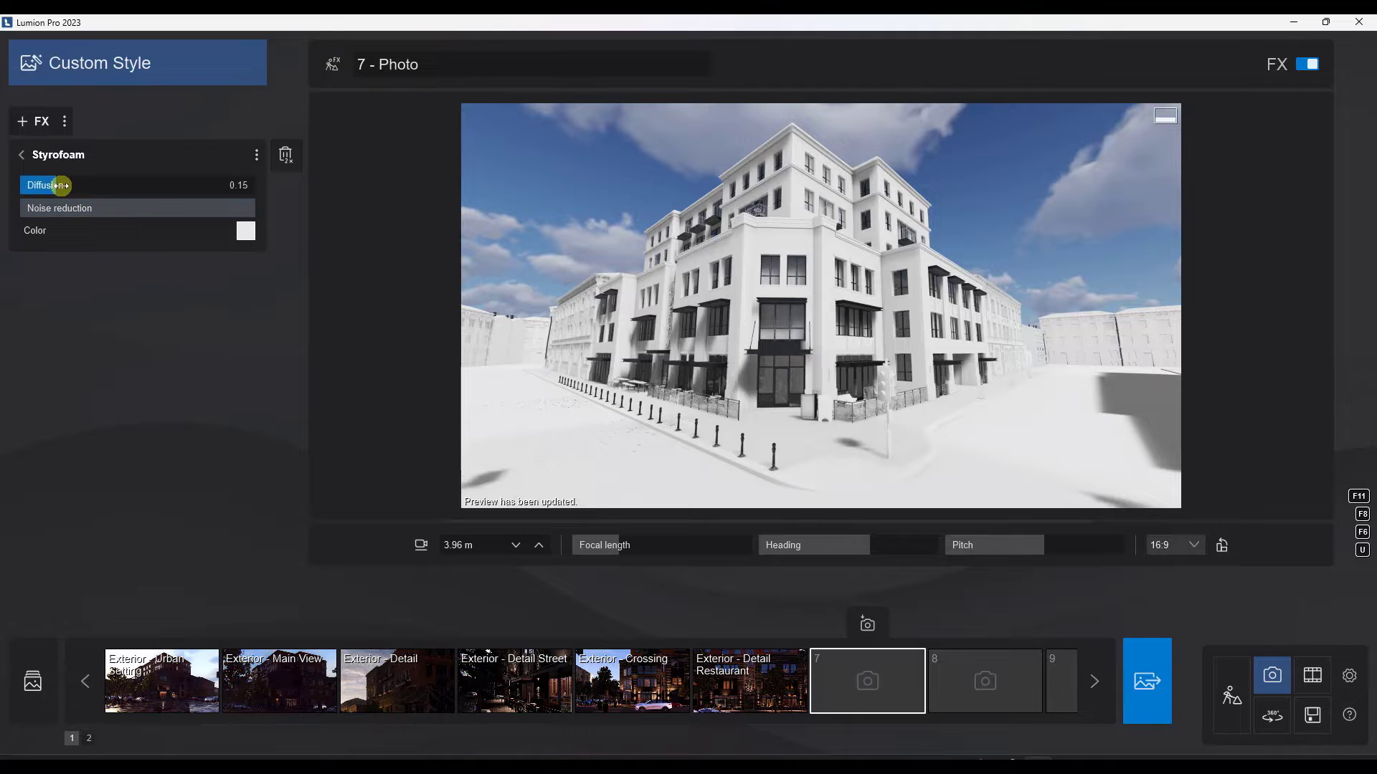
# Raise the Styrofoam effect's diffusion to its maximum and update the preview of photo 7.
pyautogui.moveTo(61, 186); pyautogui.dragTo(155, 186)
pyautogui.moveTo(69, 186); pyautogui.dragTo(185, 186)
pyautogui.moveTo(331, 186); pyautogui.dragTo(331, 186)
pyautogui.click(771, 302)
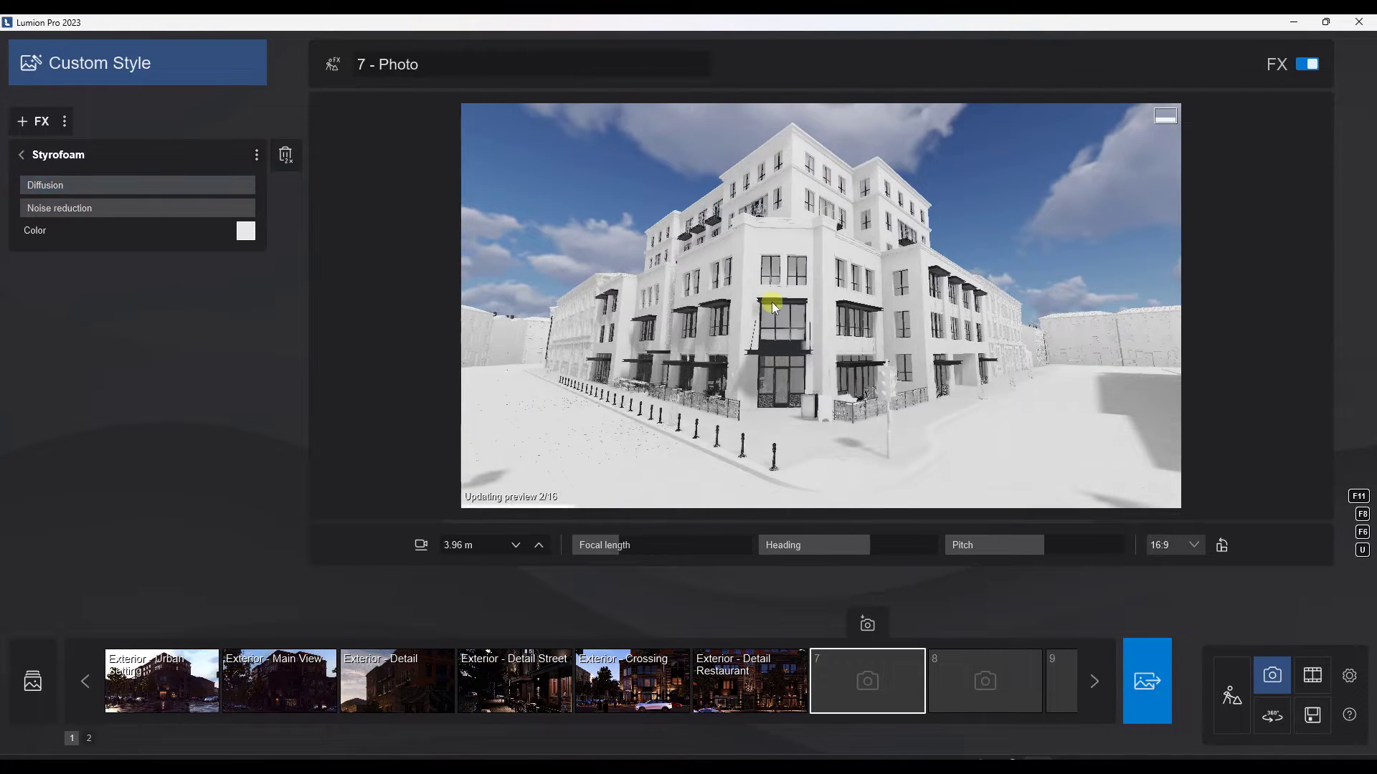
# Reframe the corner building from a camera height of 7.31 m and store the view in photo slot 7.
pyautogui.moveTo(779, 315); pyautogui.dragTo(779, 317, button='right')
pyautogui.press('q')
pyautogui.press('e')
pyautogui.moveTo(779, 314); pyautogui.dragTo(778, 315, button='right')
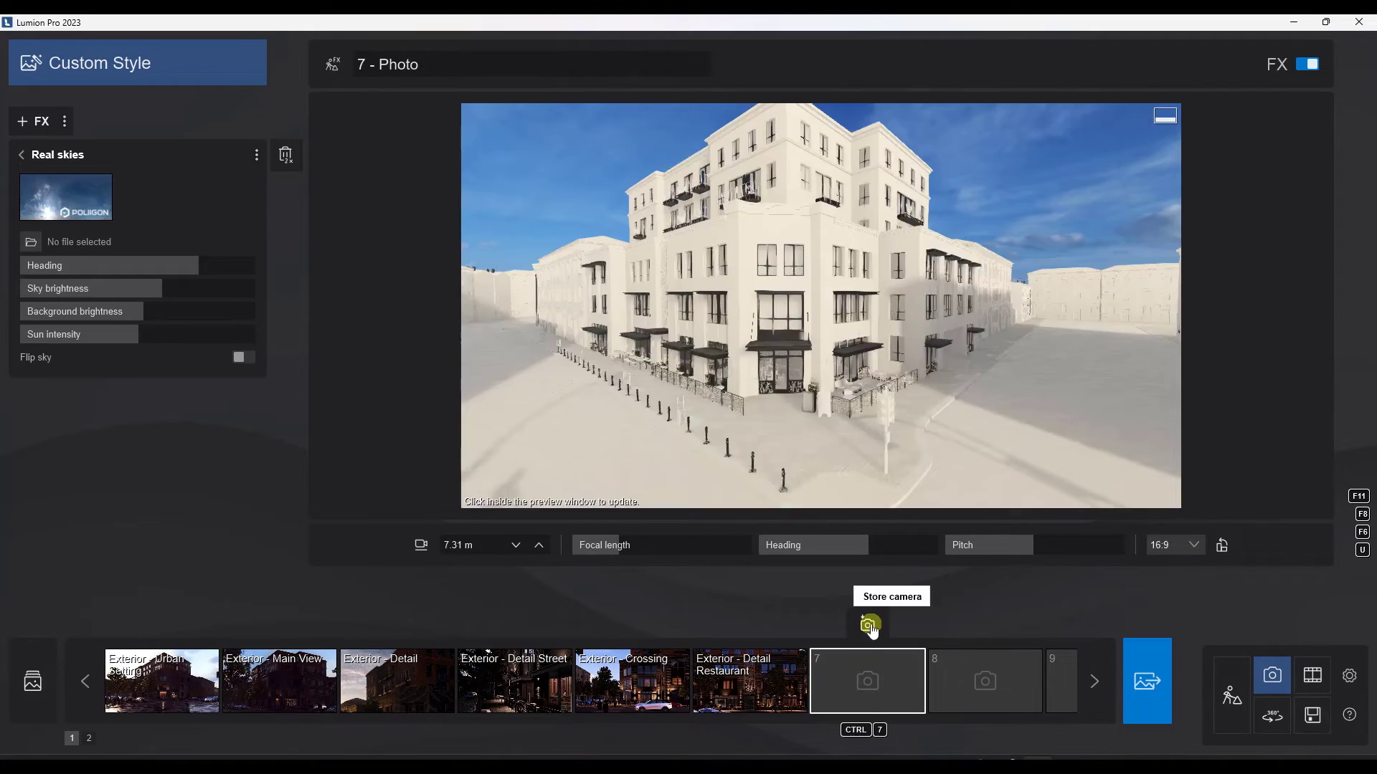
pyautogui.click(867, 624)
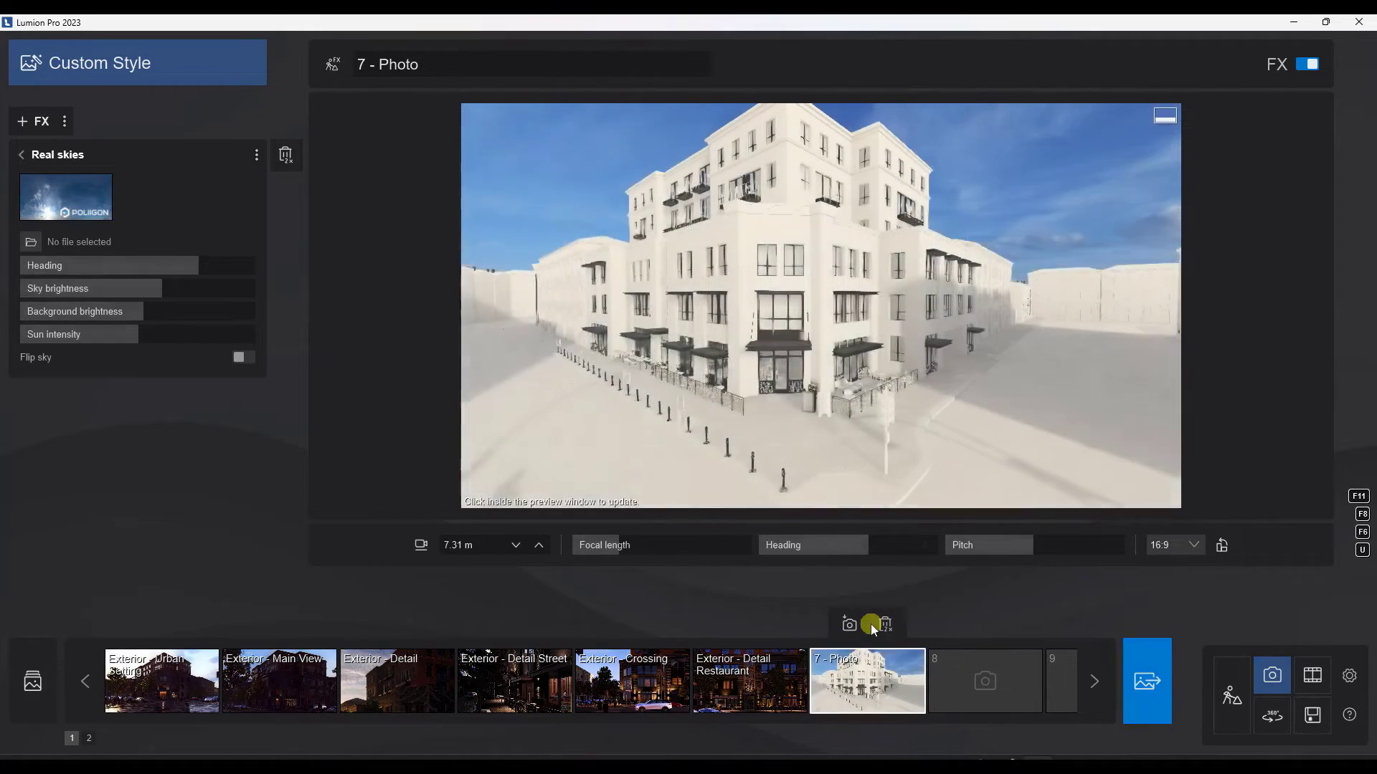
pyautogui.moveTo(824, 253); pyautogui.dragTo(826, 259, button='right')
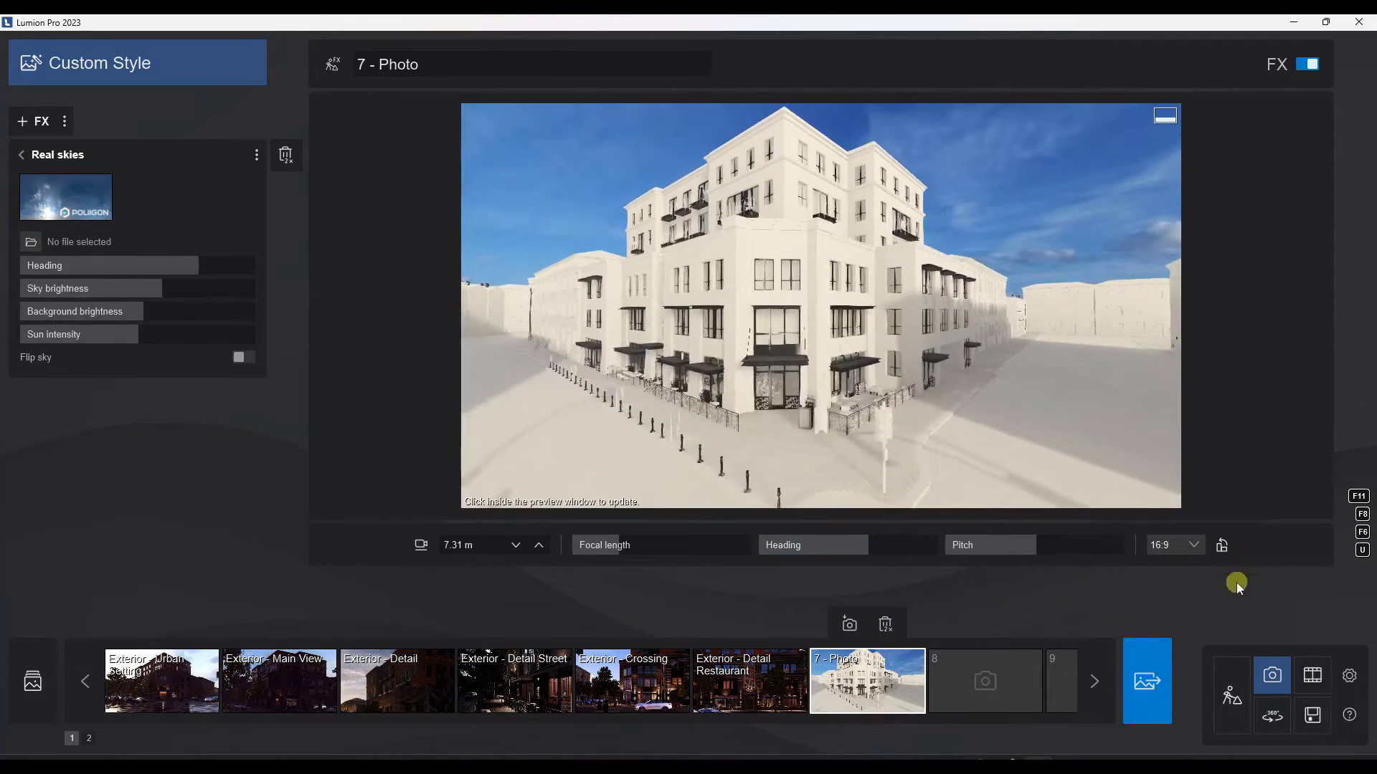
# Return to build mode and choose the stylized Low poly tree 001 from the Nature library for placement.
pyautogui.click(1234, 700)
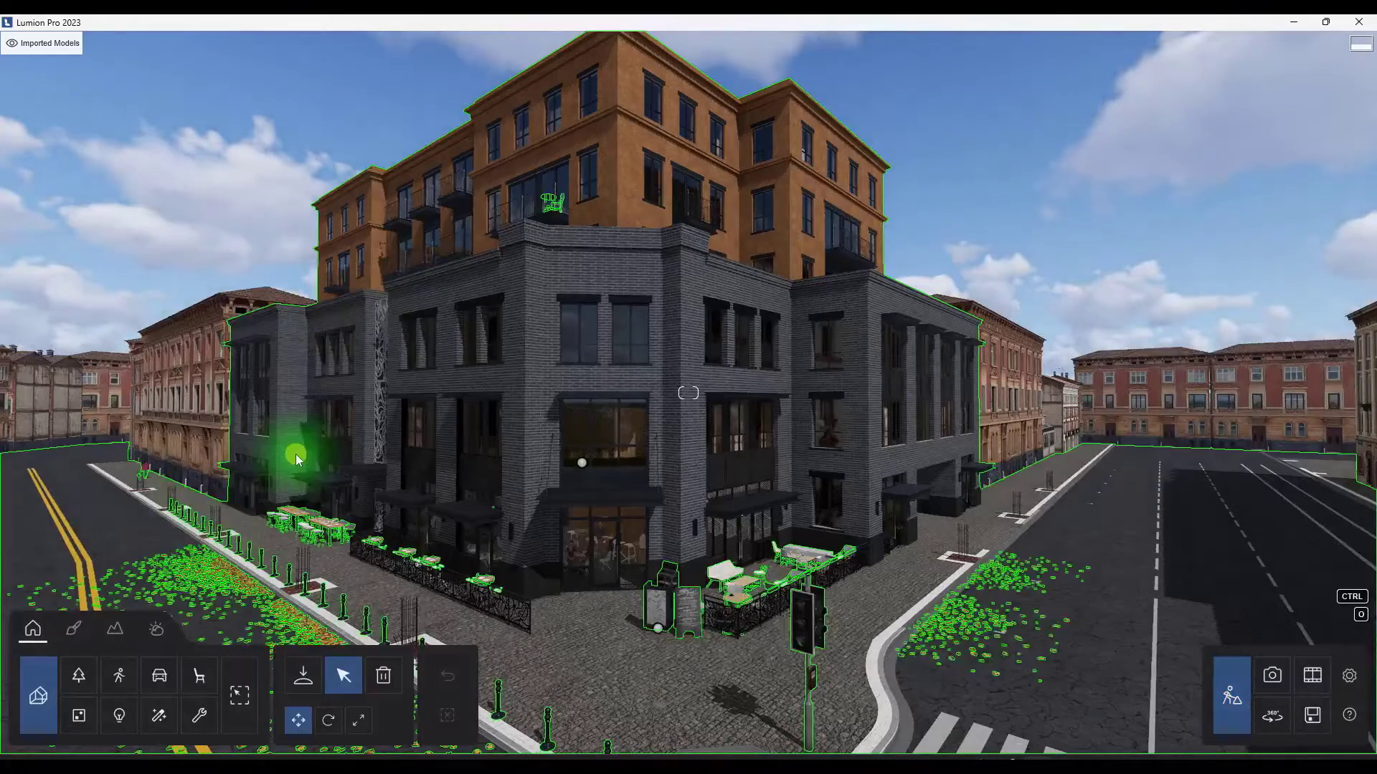
pyautogui.click(79, 675)
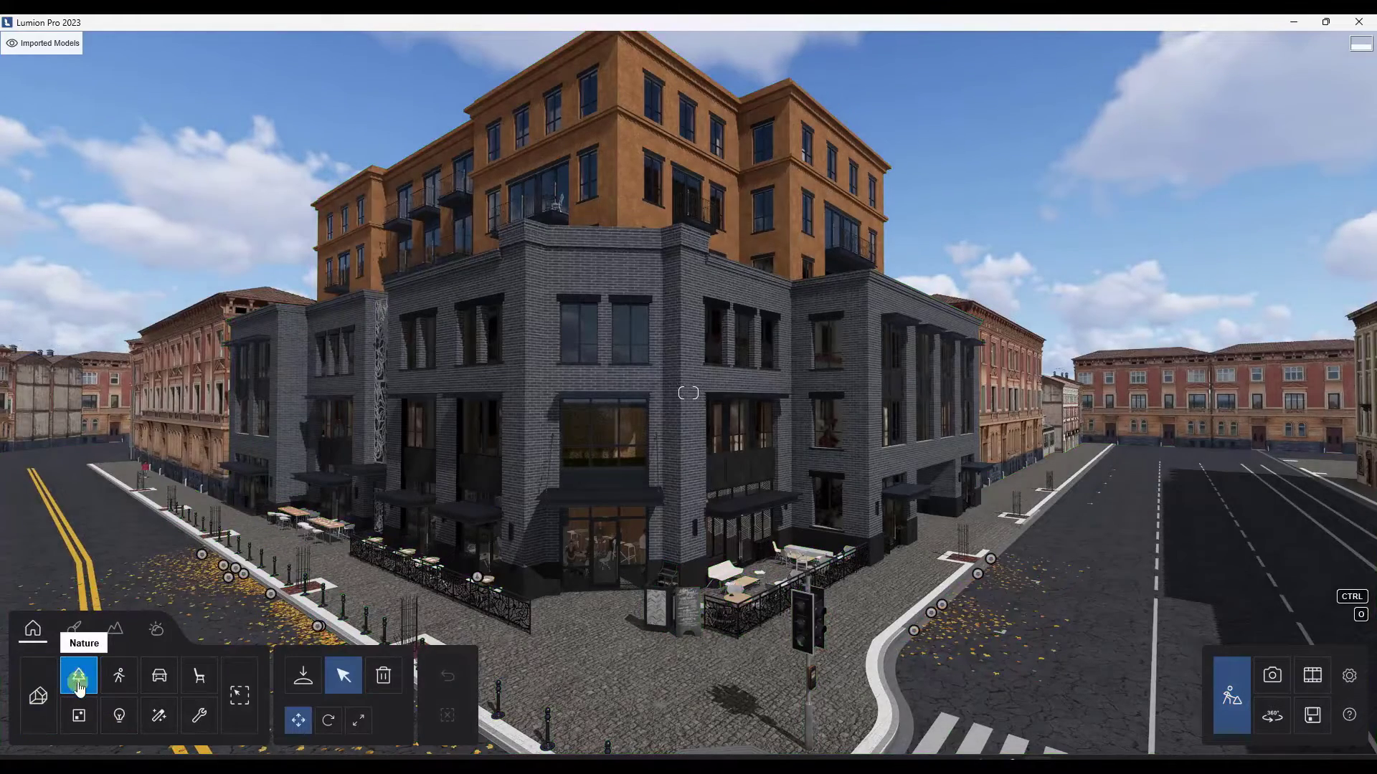
pyautogui.click(304, 676)
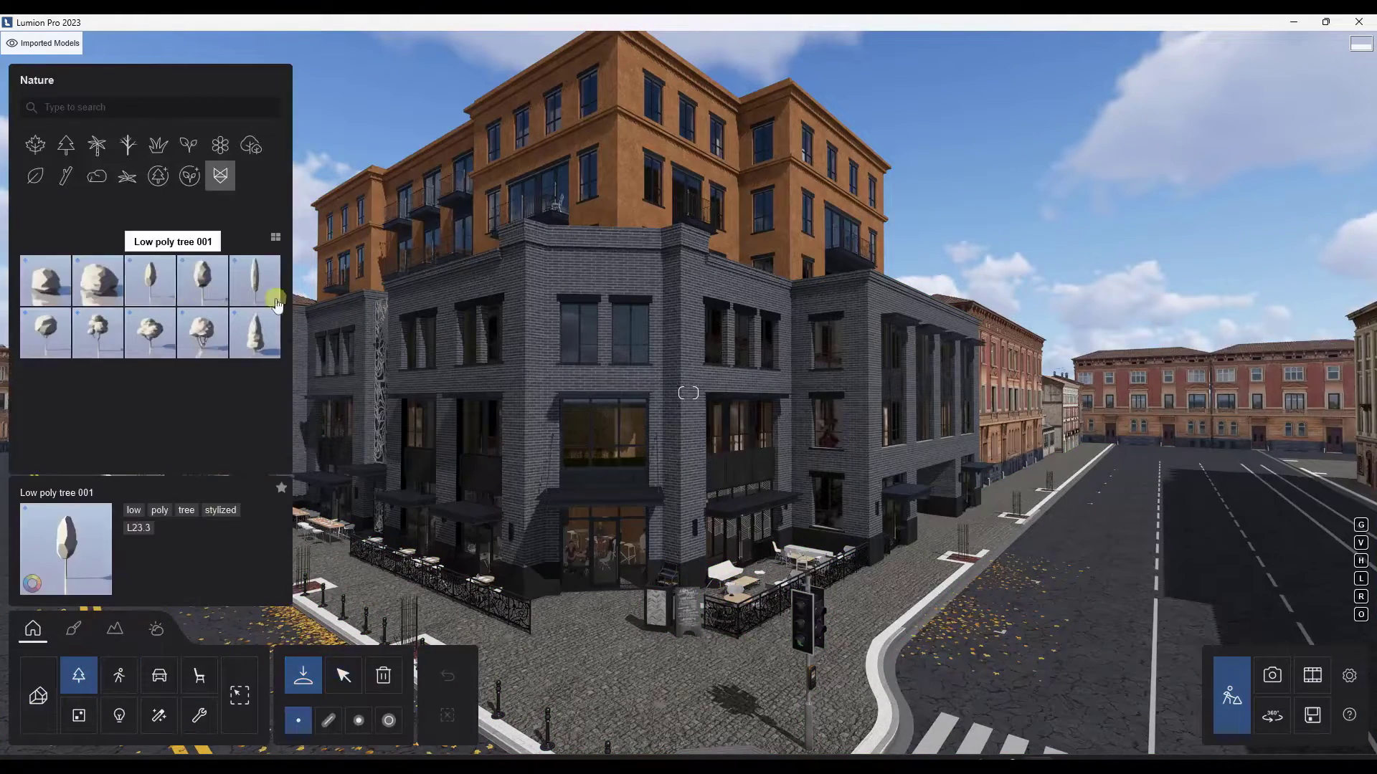
pyautogui.moveTo(258, 289)
pyautogui.moveTo(566, 358); pyautogui.dragTo(584, 354, button='right')
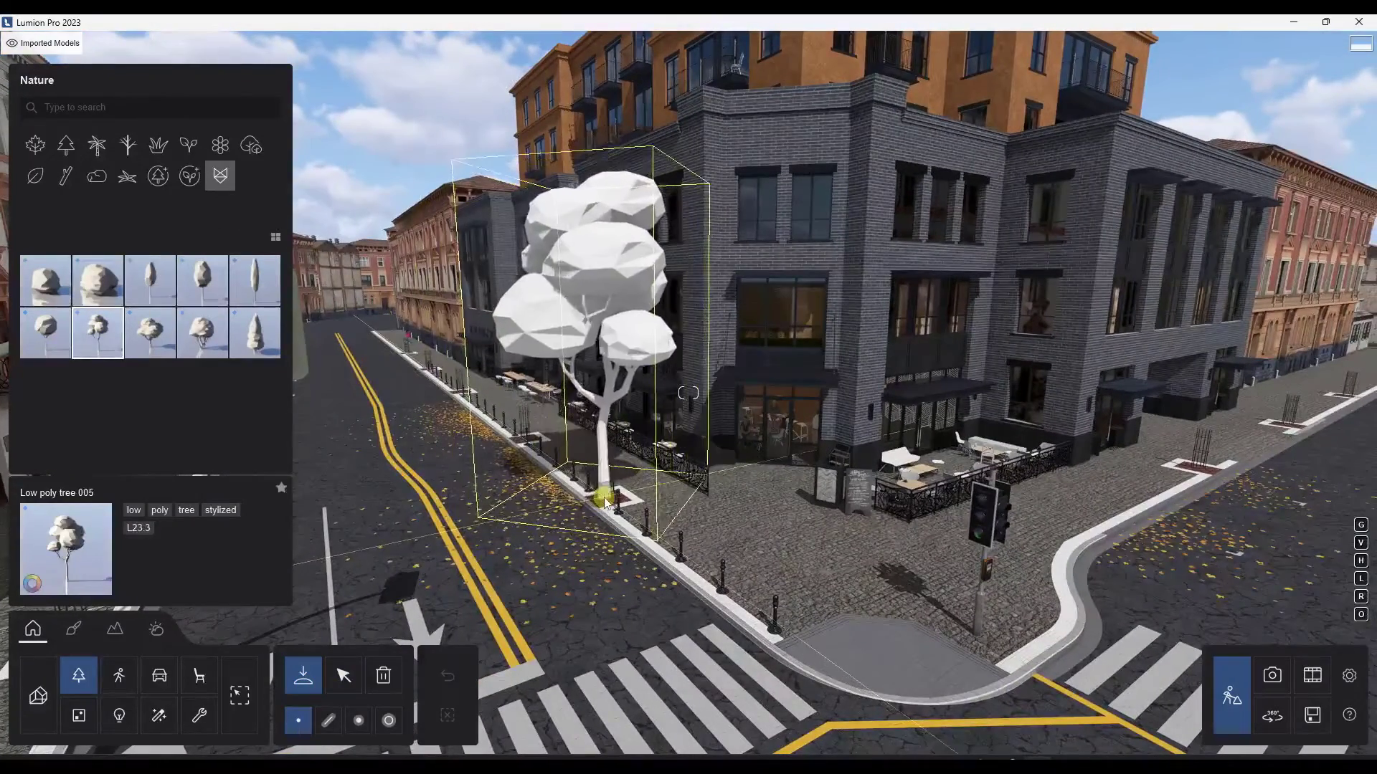
pyautogui.click(149, 283)
pyautogui.click(148, 281)
# Place seven Low poly tree 001 models in the tree pits along both sidewalks of the corner building.
pyautogui.click(608, 493)
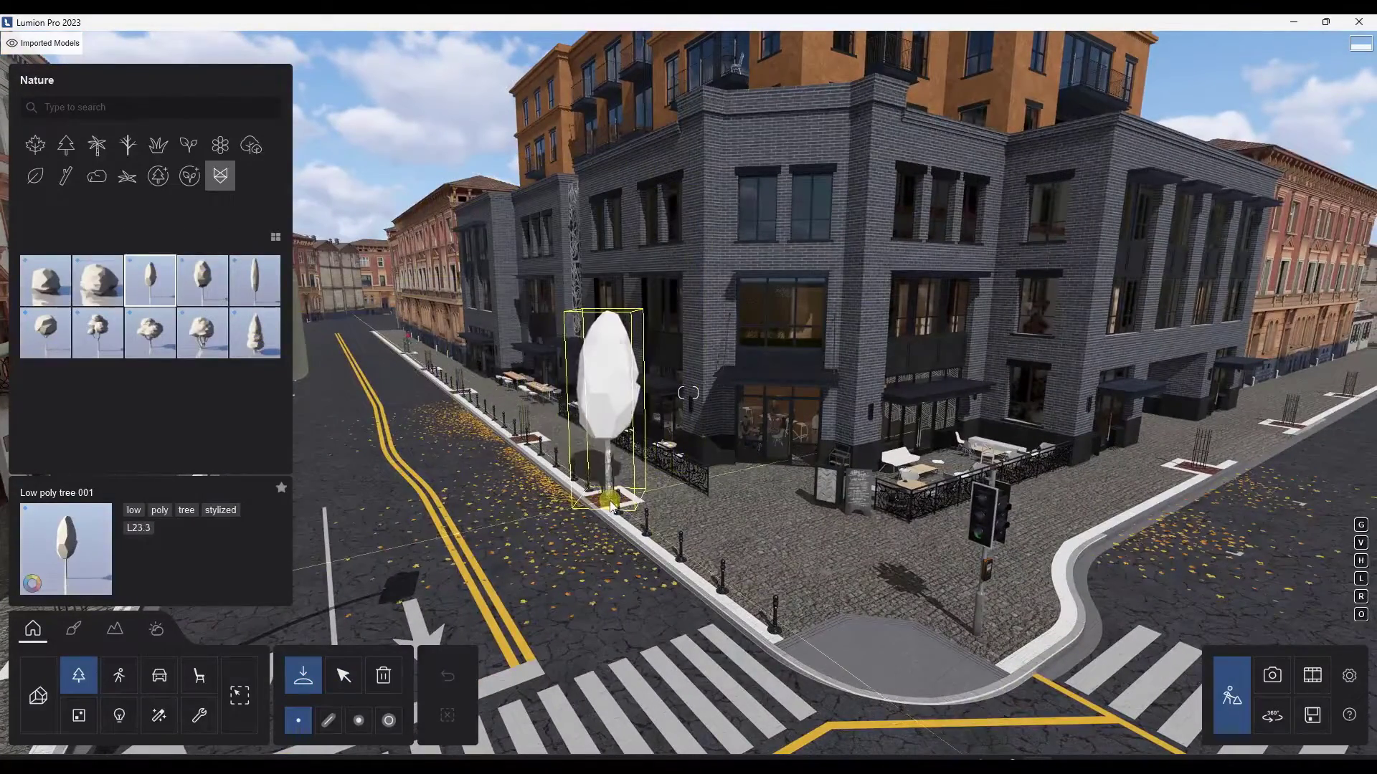
pyautogui.click(522, 436)
pyautogui.click(459, 391)
pyautogui.click(428, 368)
pyautogui.click(1202, 469)
pyautogui.click(1291, 425)
pyautogui.click(1351, 394)
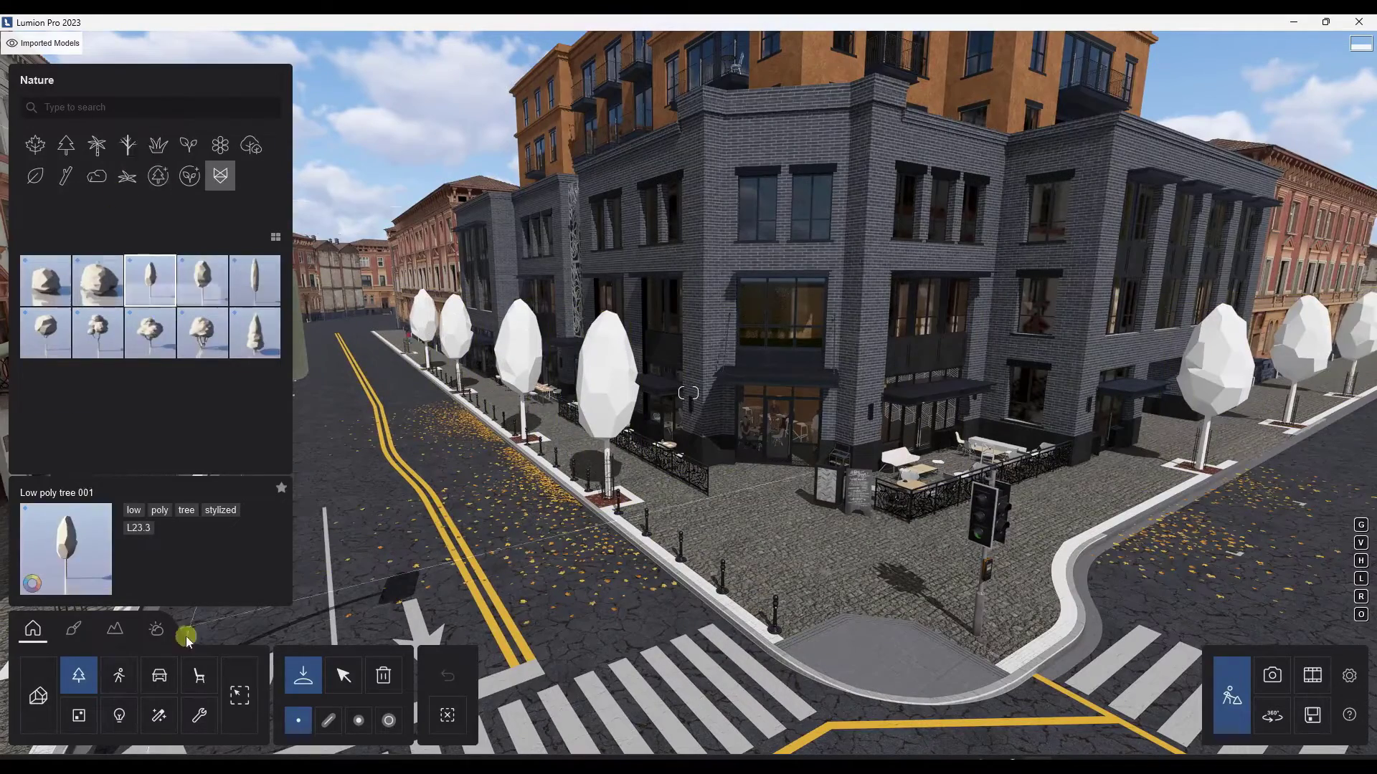
# Add stylized people in front of the corner entrance and apply the Realistic style to photo 7.
pyautogui.click(119, 675)
pyautogui.click(202, 333)
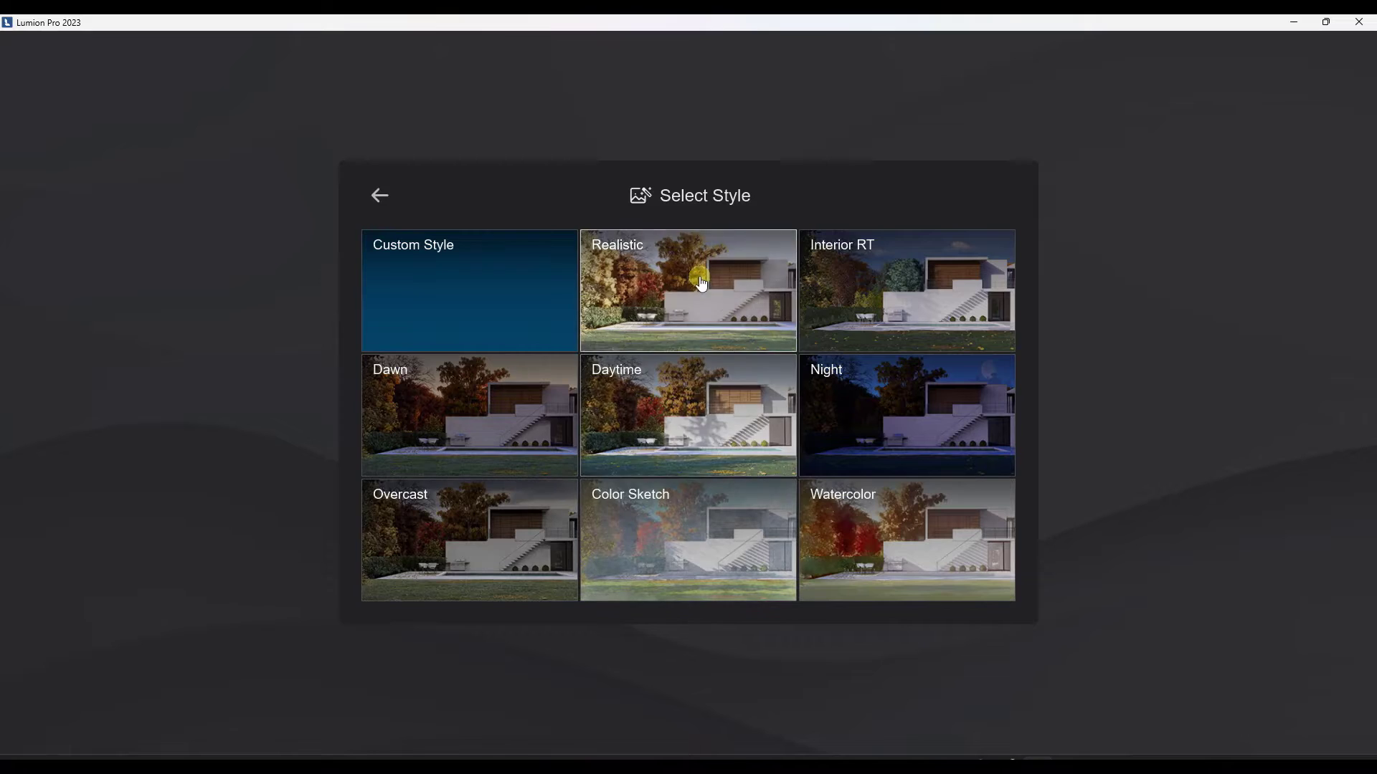
pyautogui.click(685, 294)
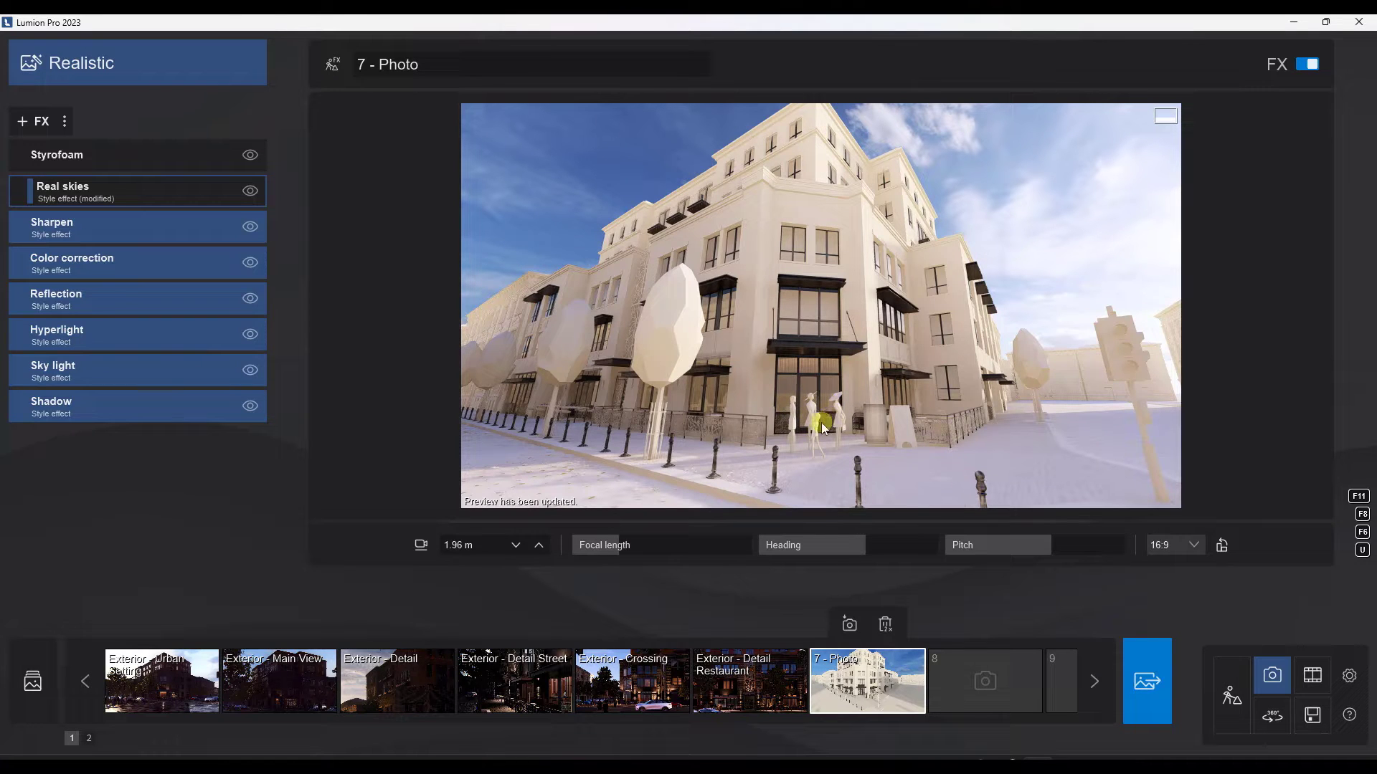
pyautogui.moveTo(799, 413); pyautogui.dragTo(803, 414, button='right')
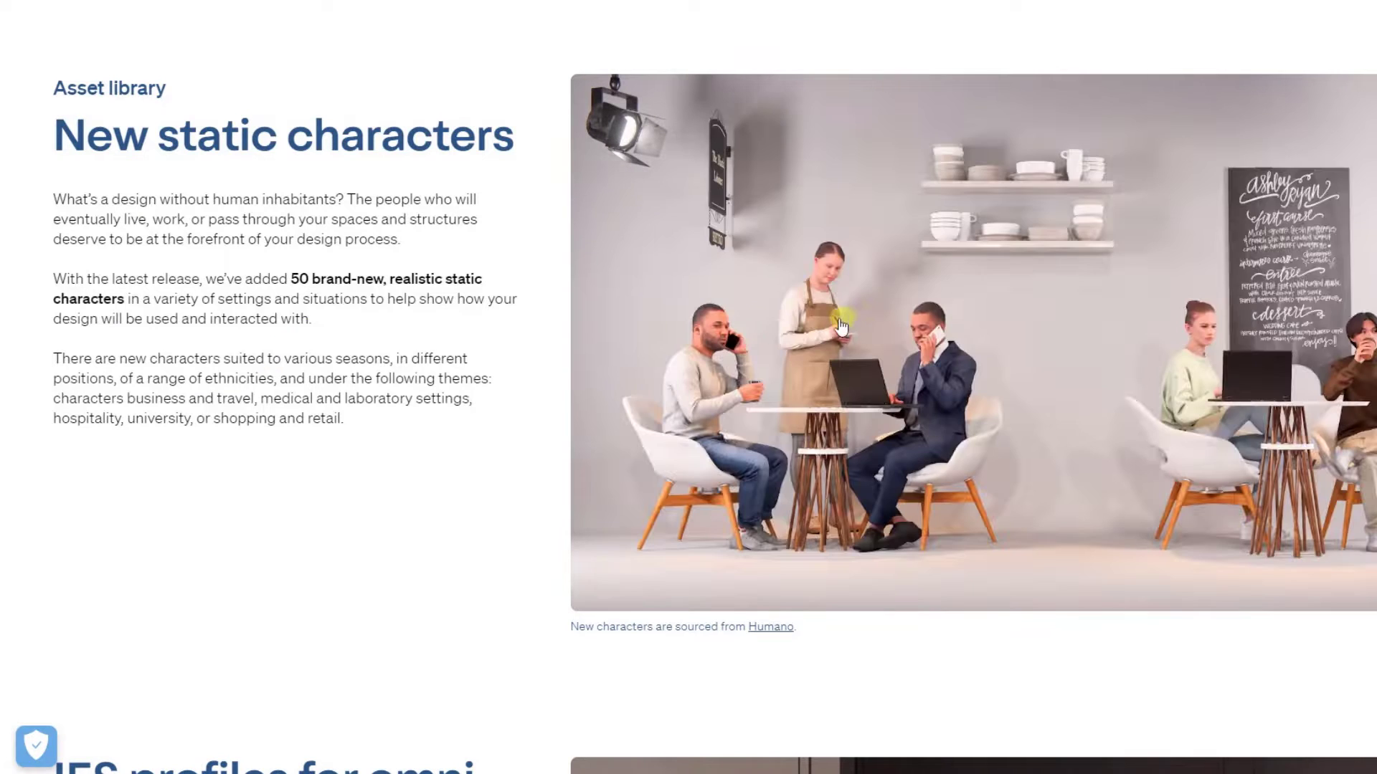
# Read through the release web page from the New static characters section onward.
pyautogui.scroll(-5, 349, 313)
pyautogui.scroll(-4, 350, 313)
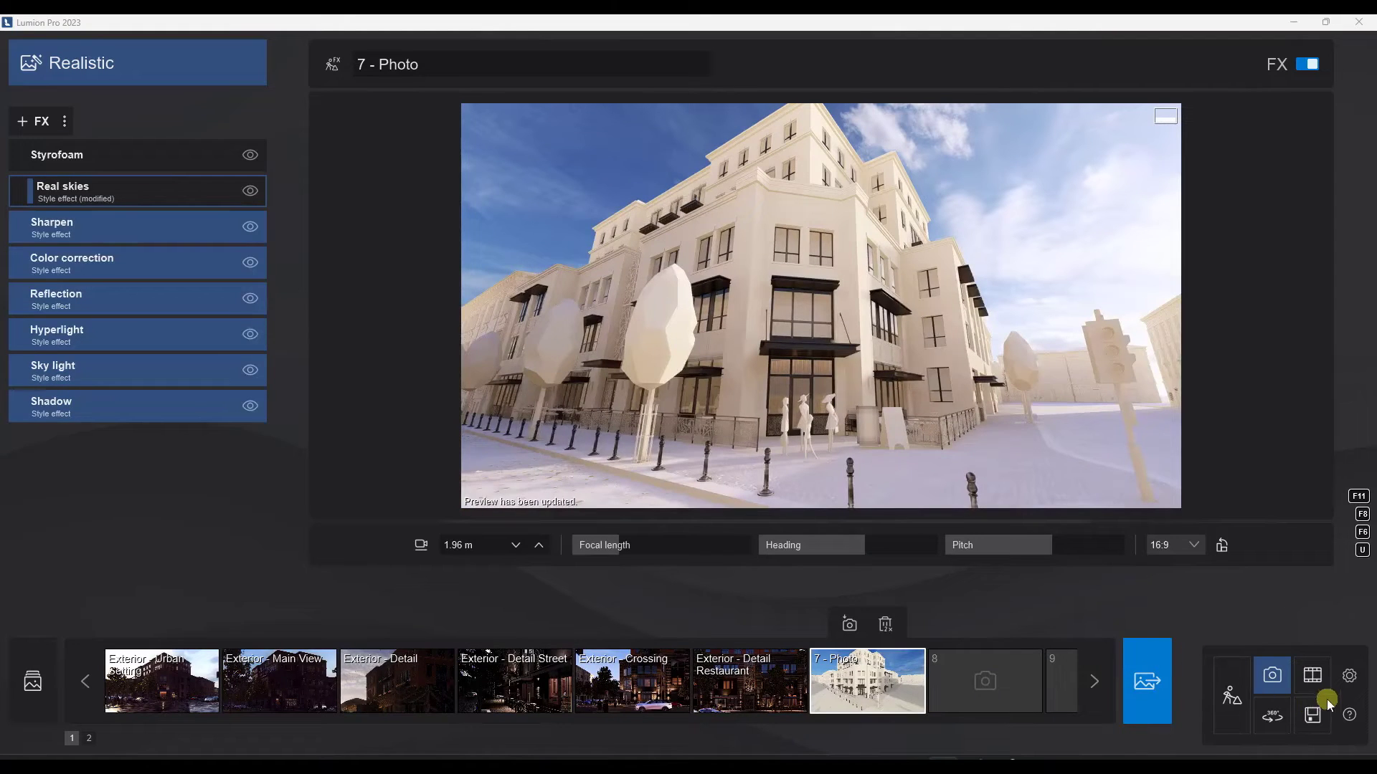
# Open the House of Time example project.
pyautogui.click(1317, 713)
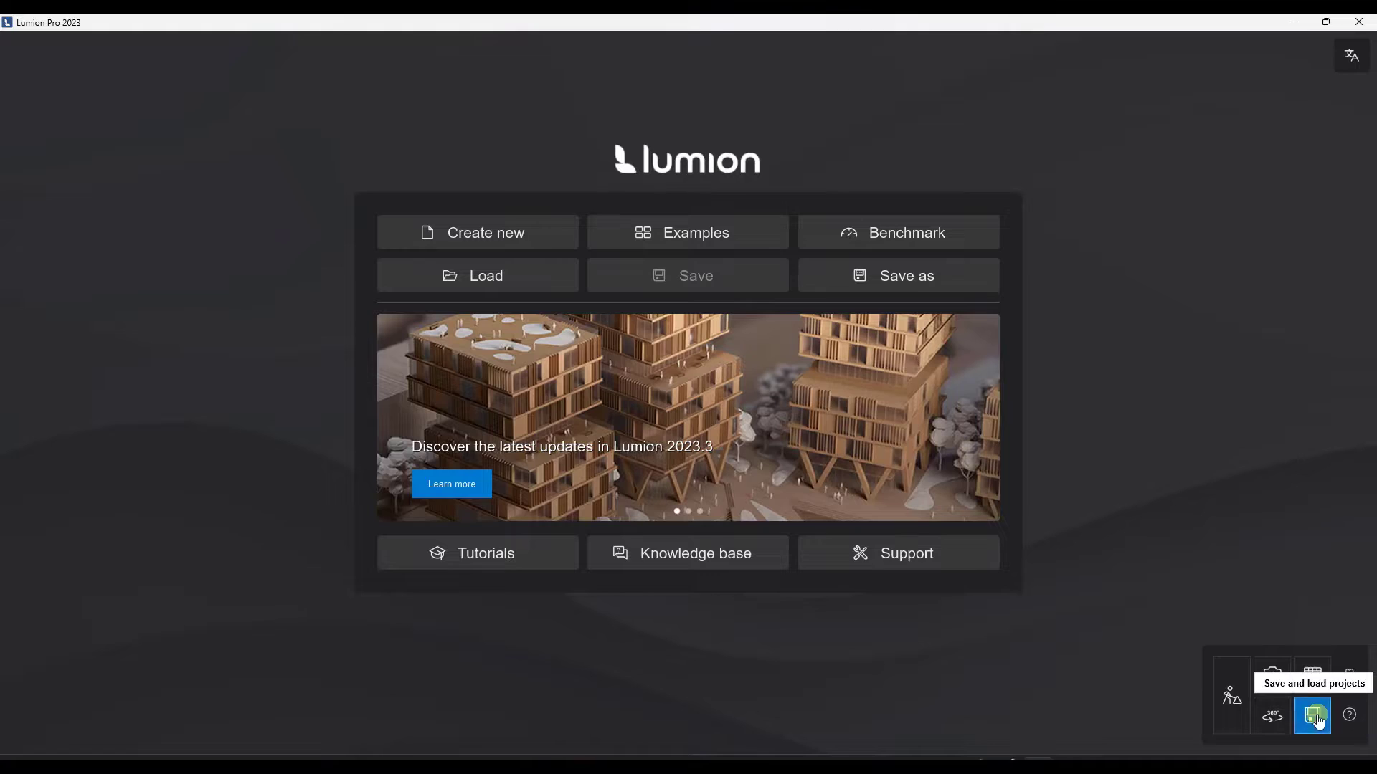
pyautogui.click(675, 233)
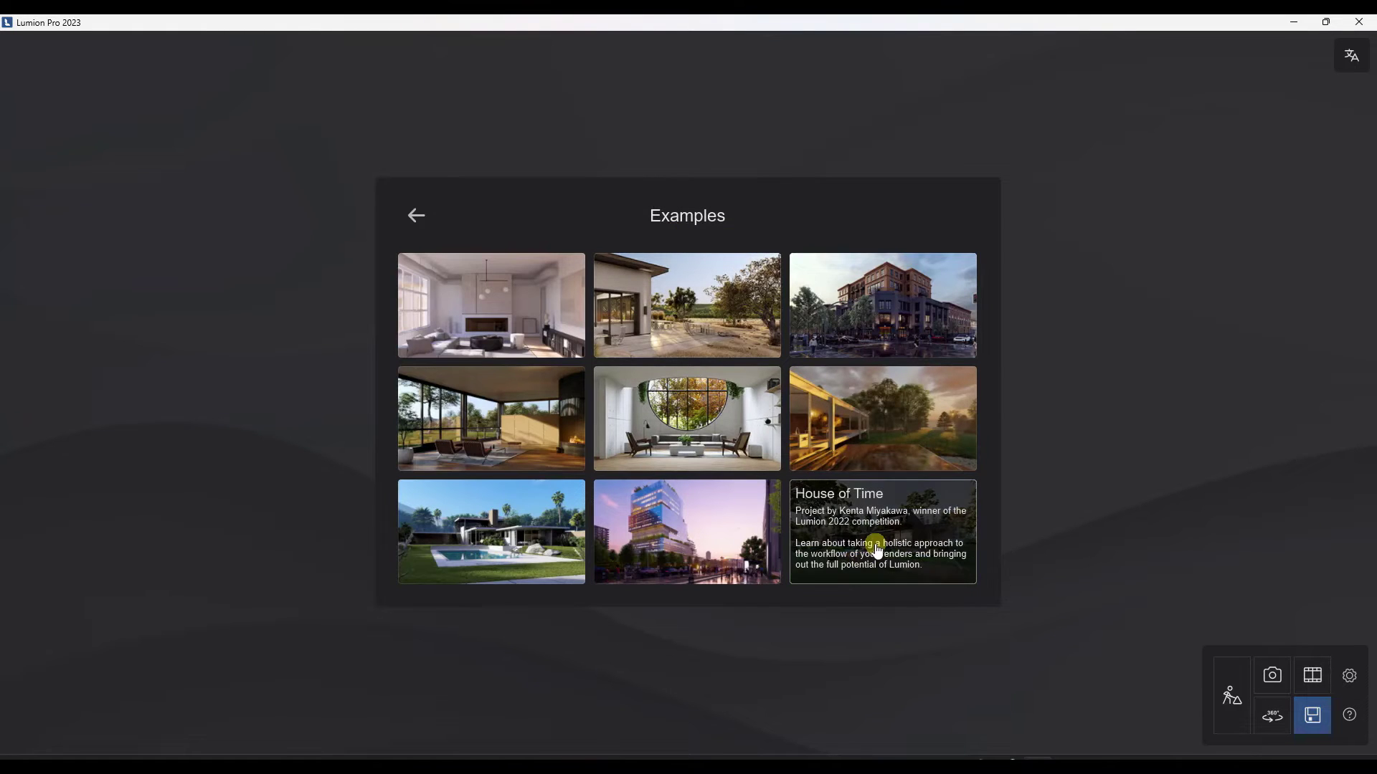
pyautogui.click(904, 522)
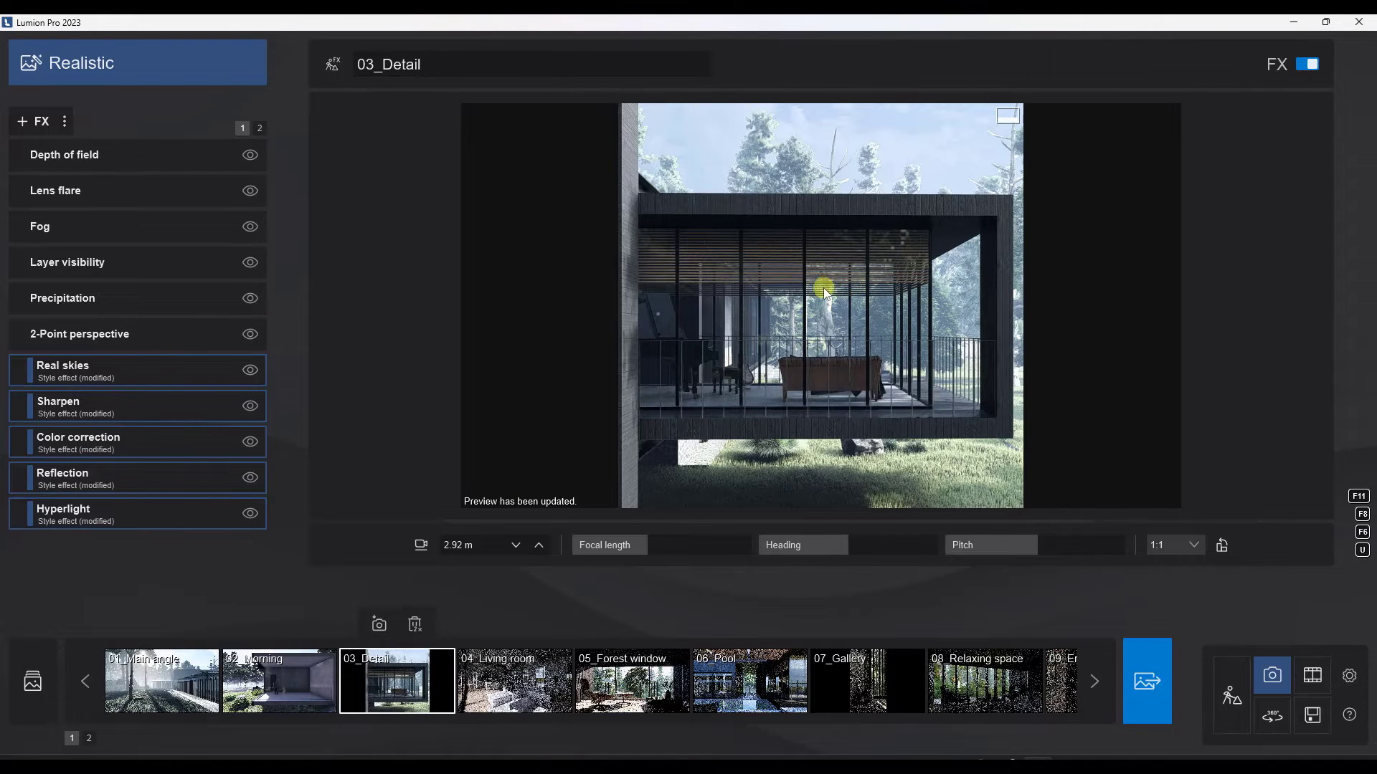
# Open the Color correction effect of photo 03_Detail, raise its temperature and adjust its exposure.
pyautogui.click(33, 120)
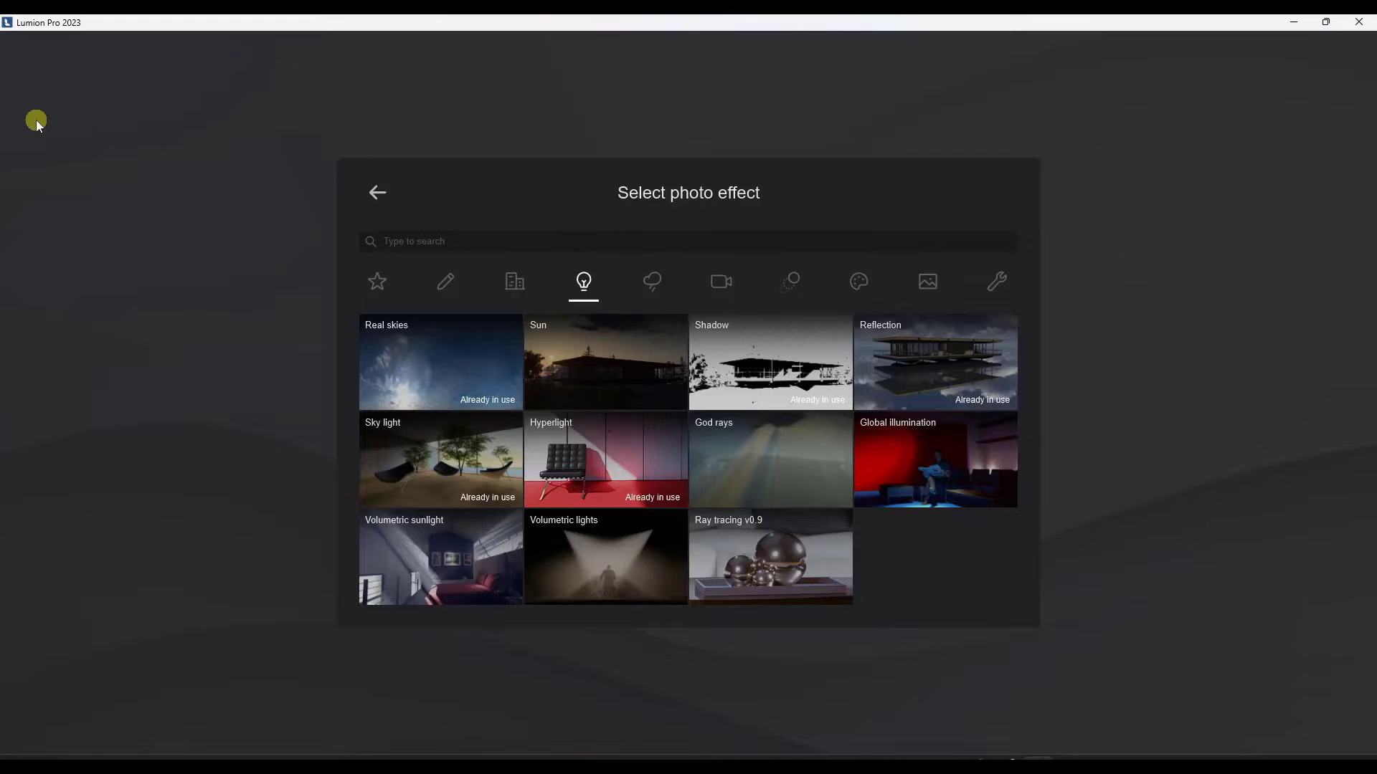
pyautogui.click(938, 284)
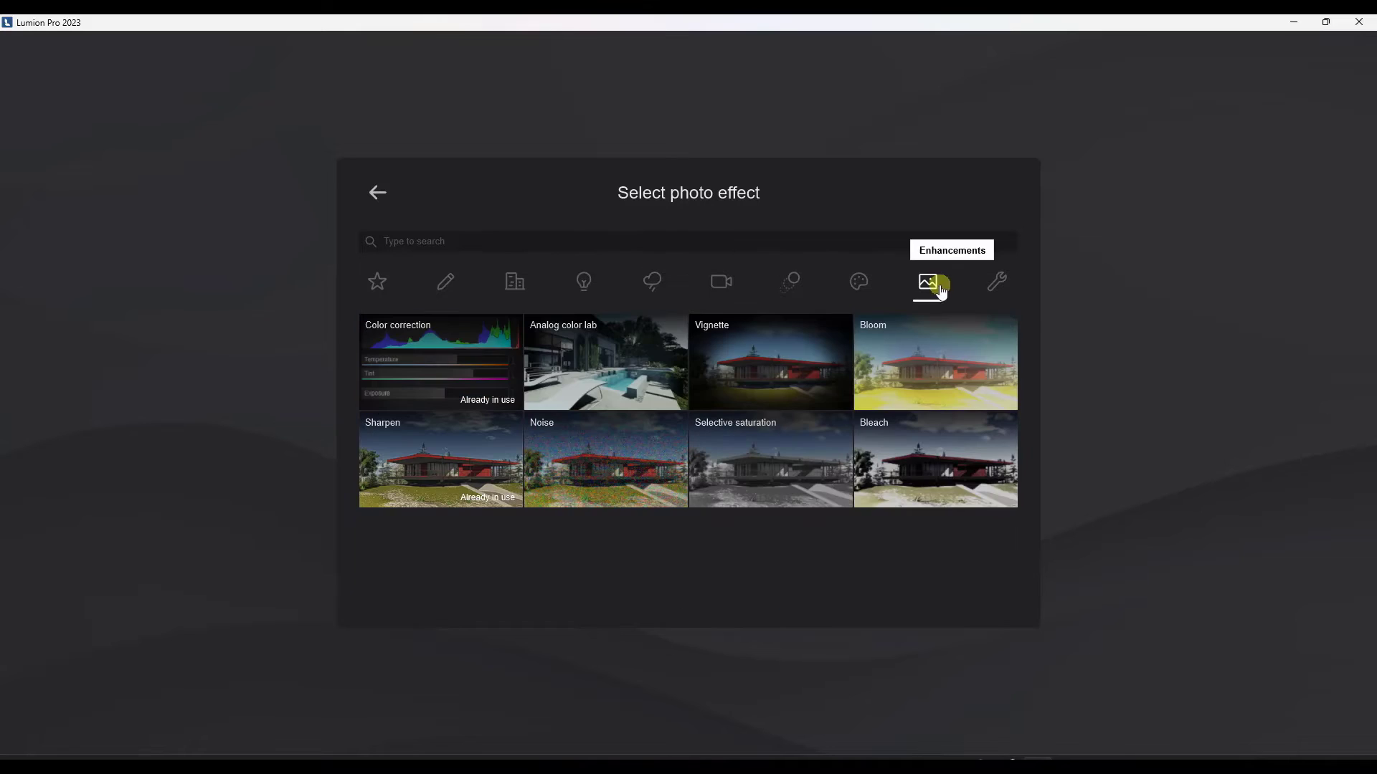
pyautogui.click(428, 364)
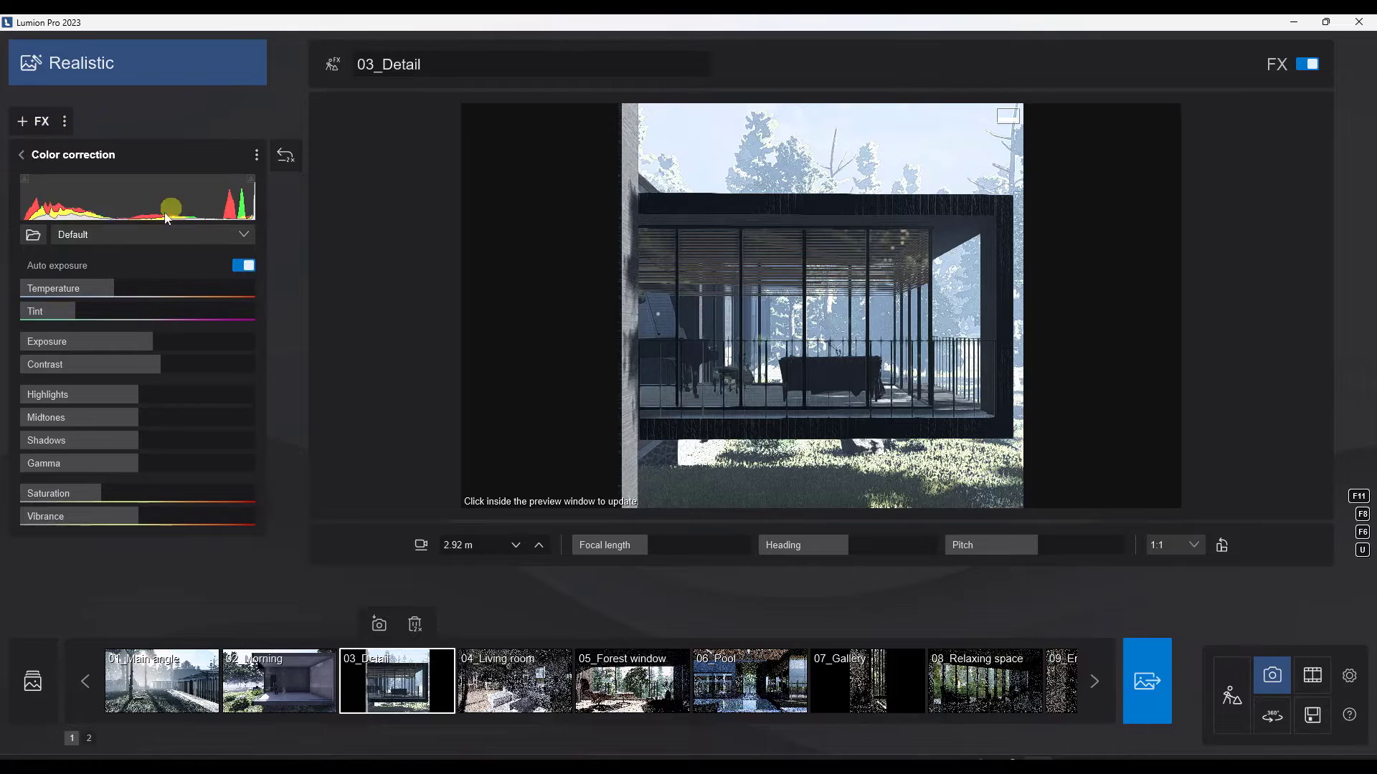
pyautogui.moveTo(119, 281); pyautogui.dragTo(152, 291)
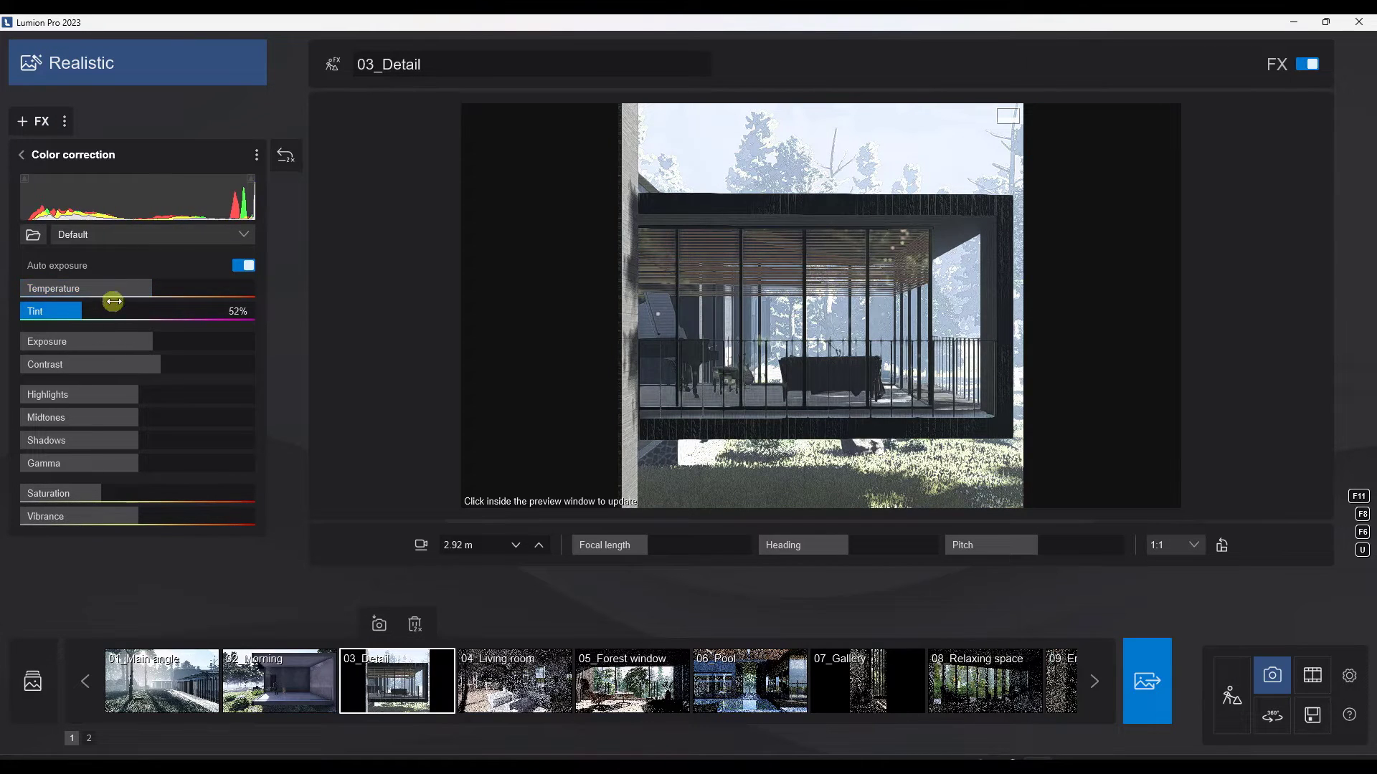
pyautogui.moveTo(149, 341); pyautogui.dragTo(159, 340)
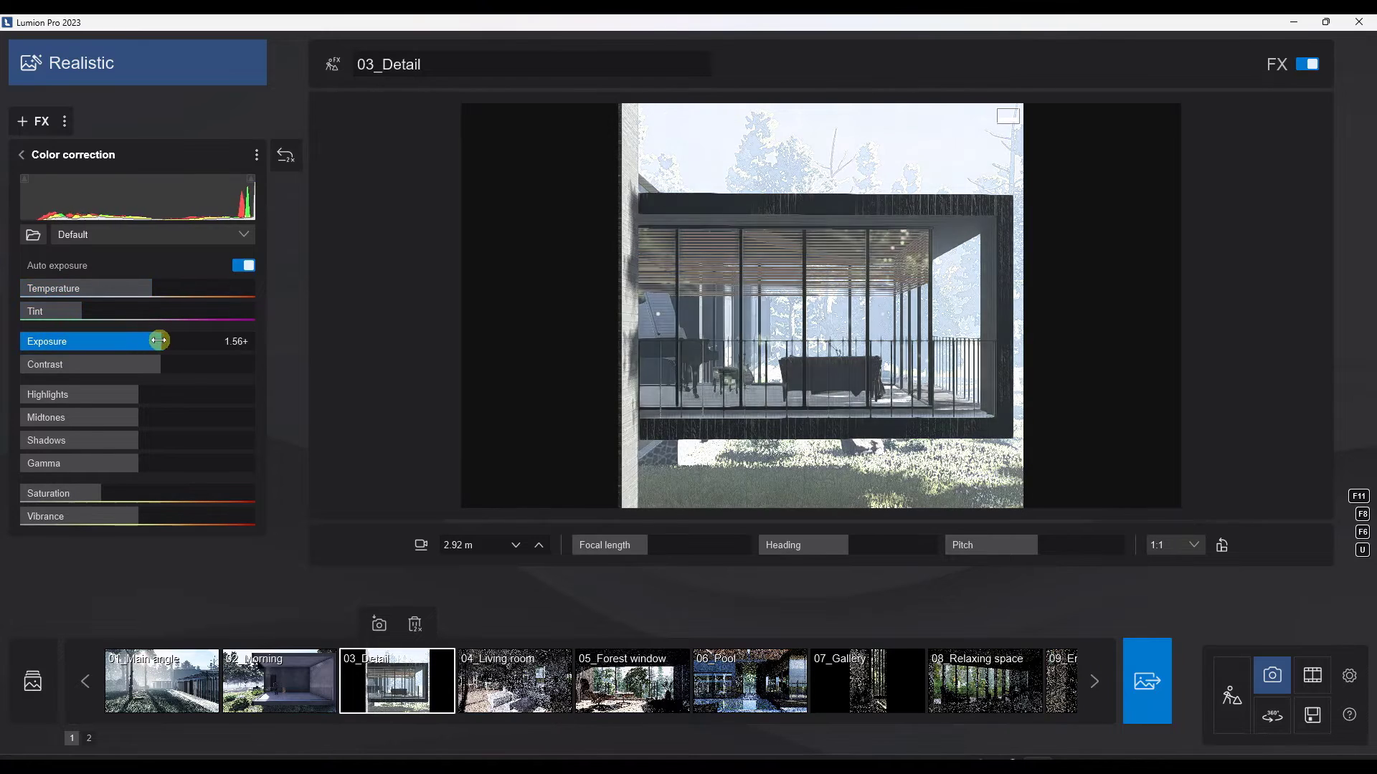
# Try the Crisp morning, Architectural night, Twilight dream and Retro stylized LUT presets on photo 03_Detail.
pyautogui.click(154, 236)
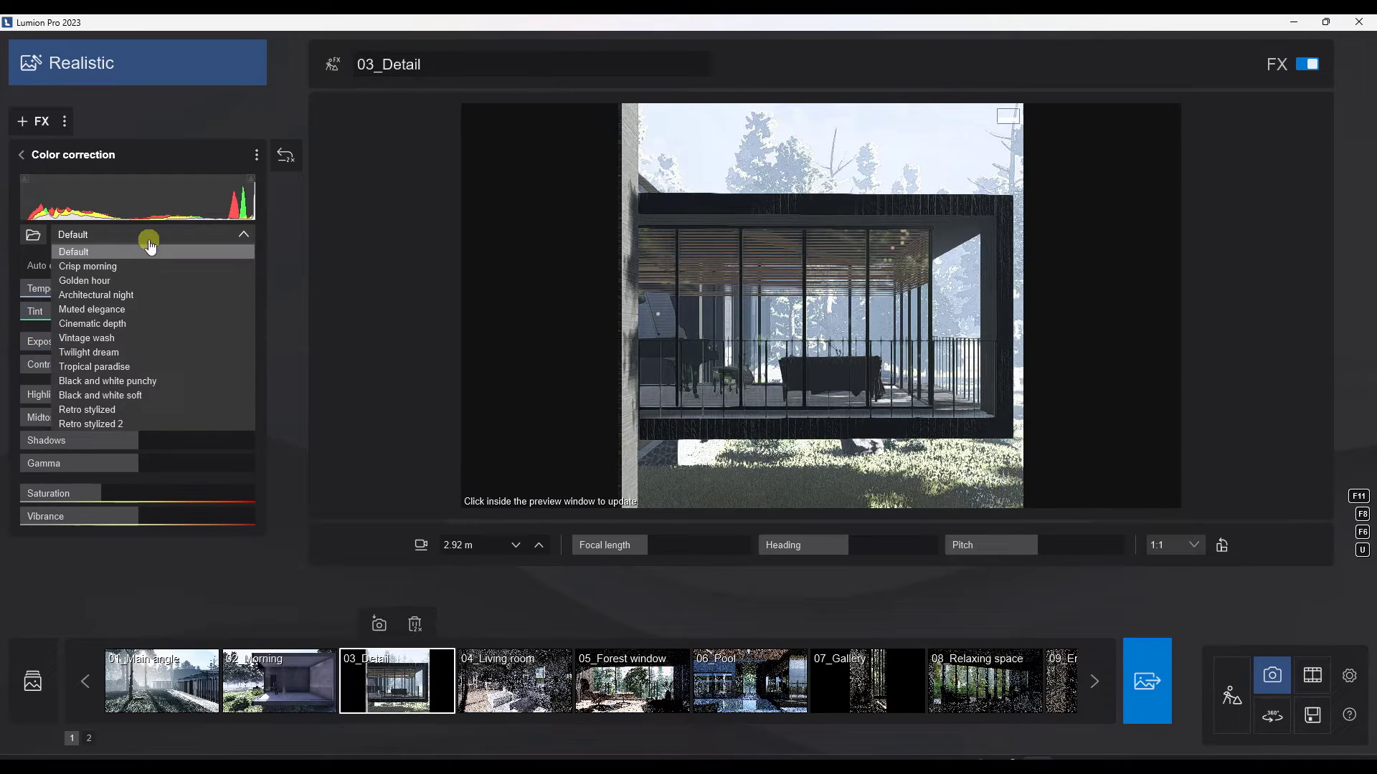
pyautogui.click(115, 266)
pyautogui.click(111, 234)
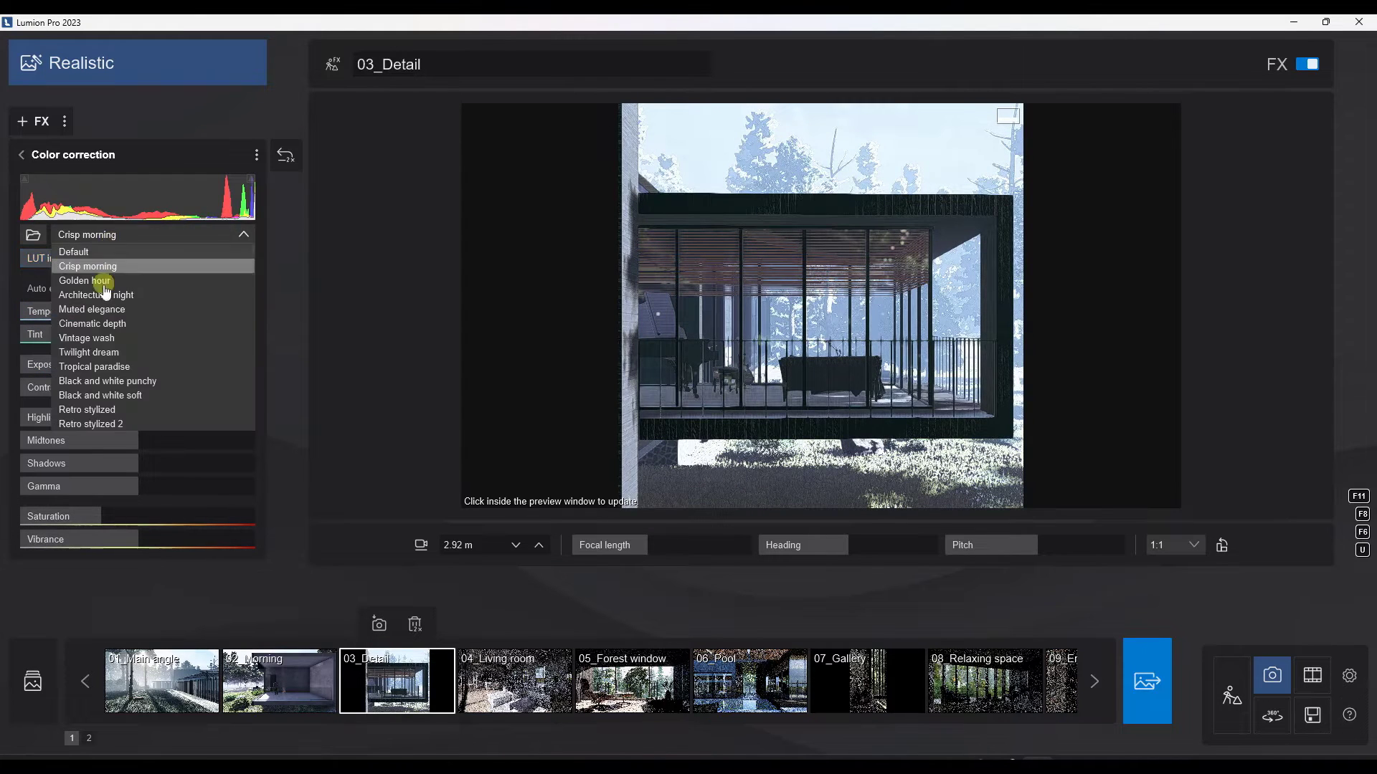
pyautogui.click(102, 297)
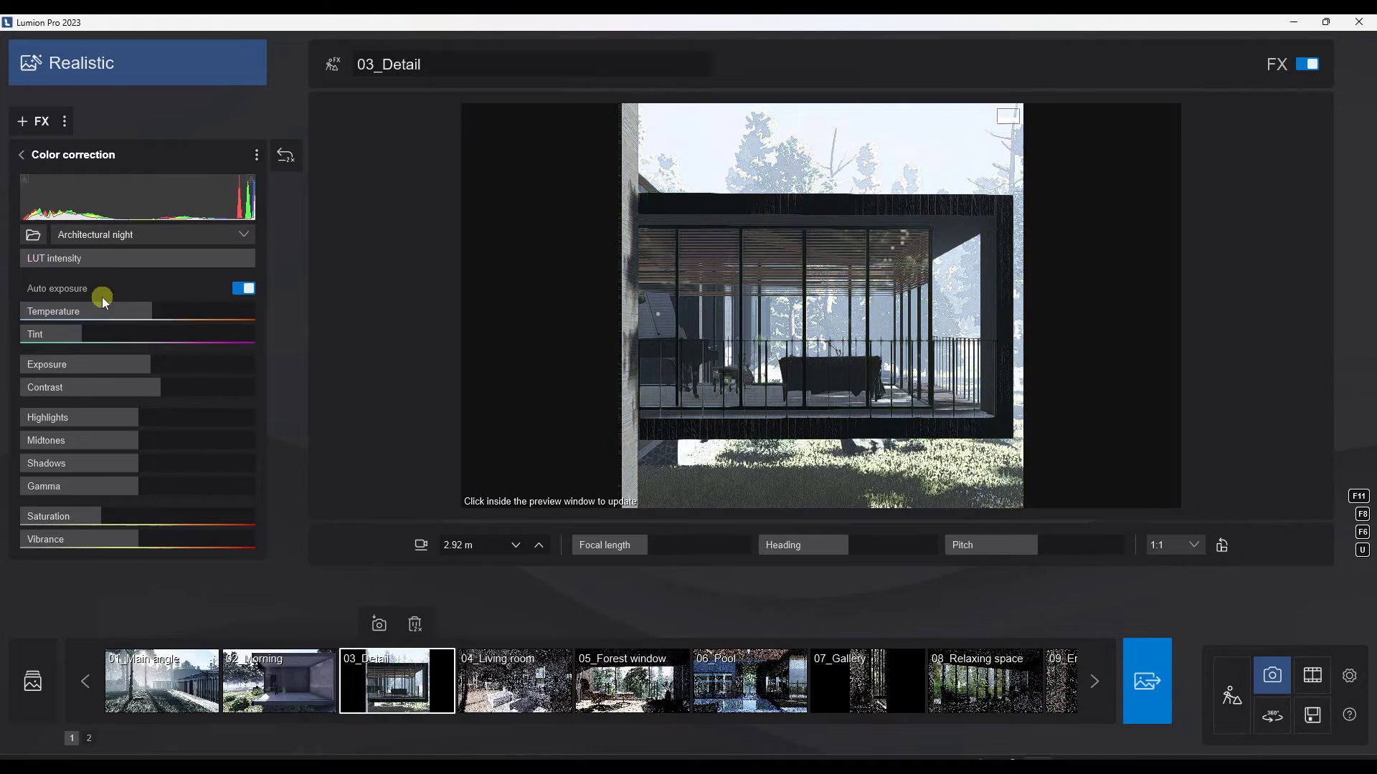
pyautogui.click(108, 234)
pyautogui.click(101, 353)
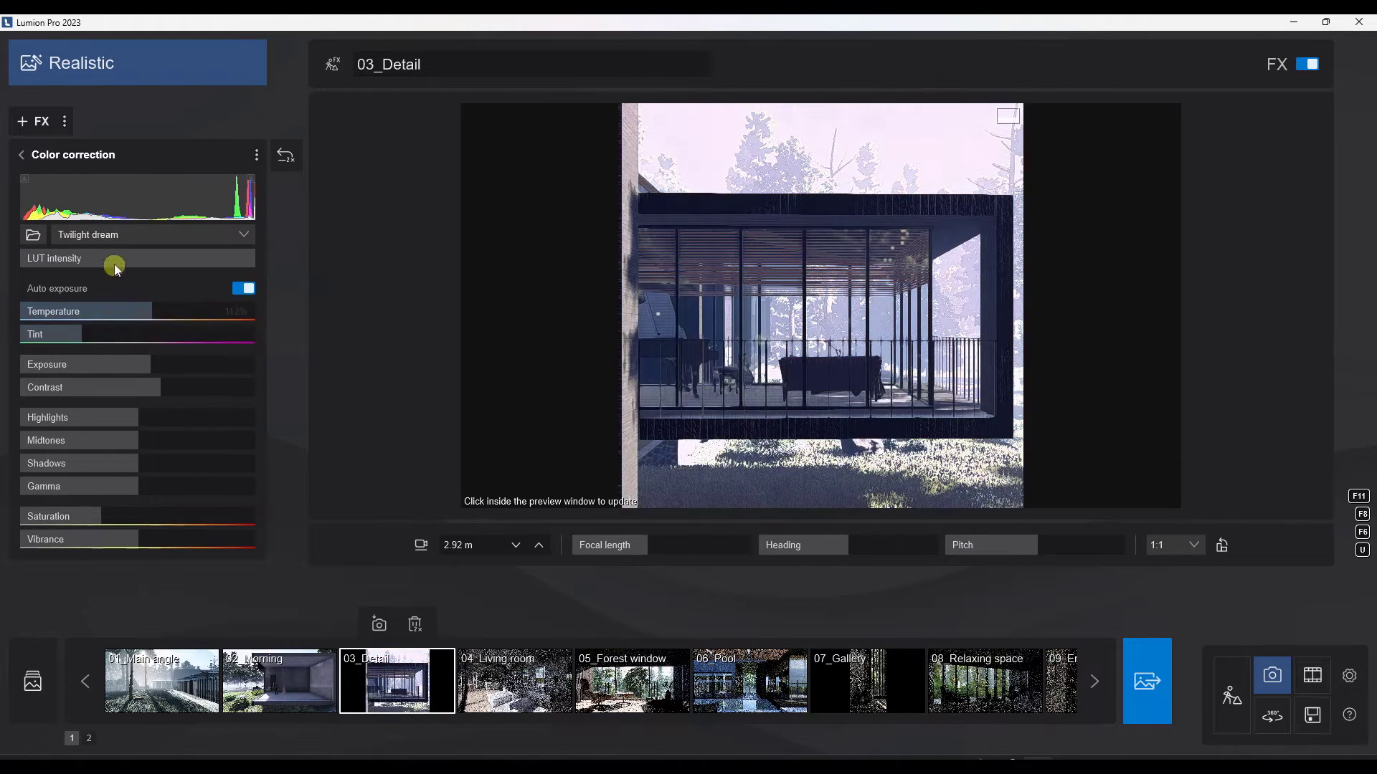
pyautogui.click(106, 235)
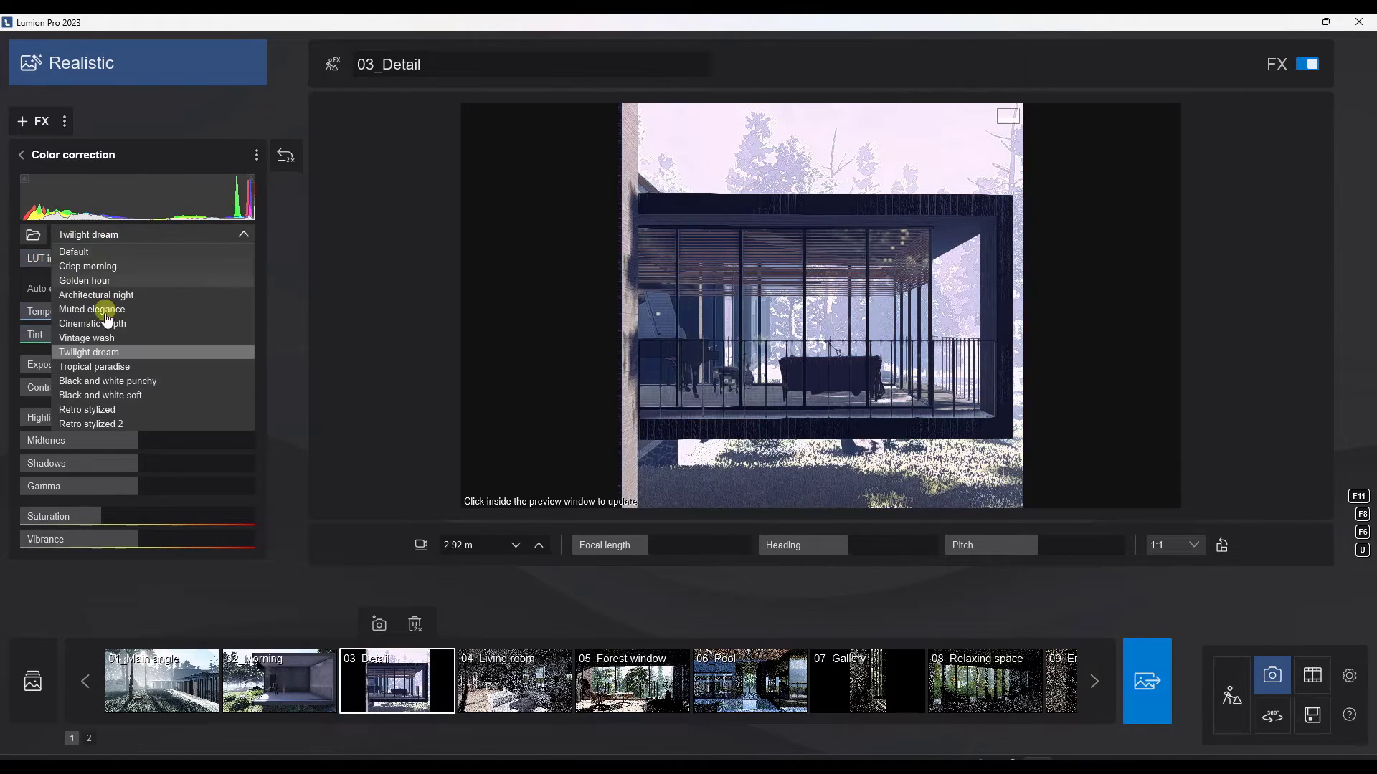
pyautogui.click(120, 423)
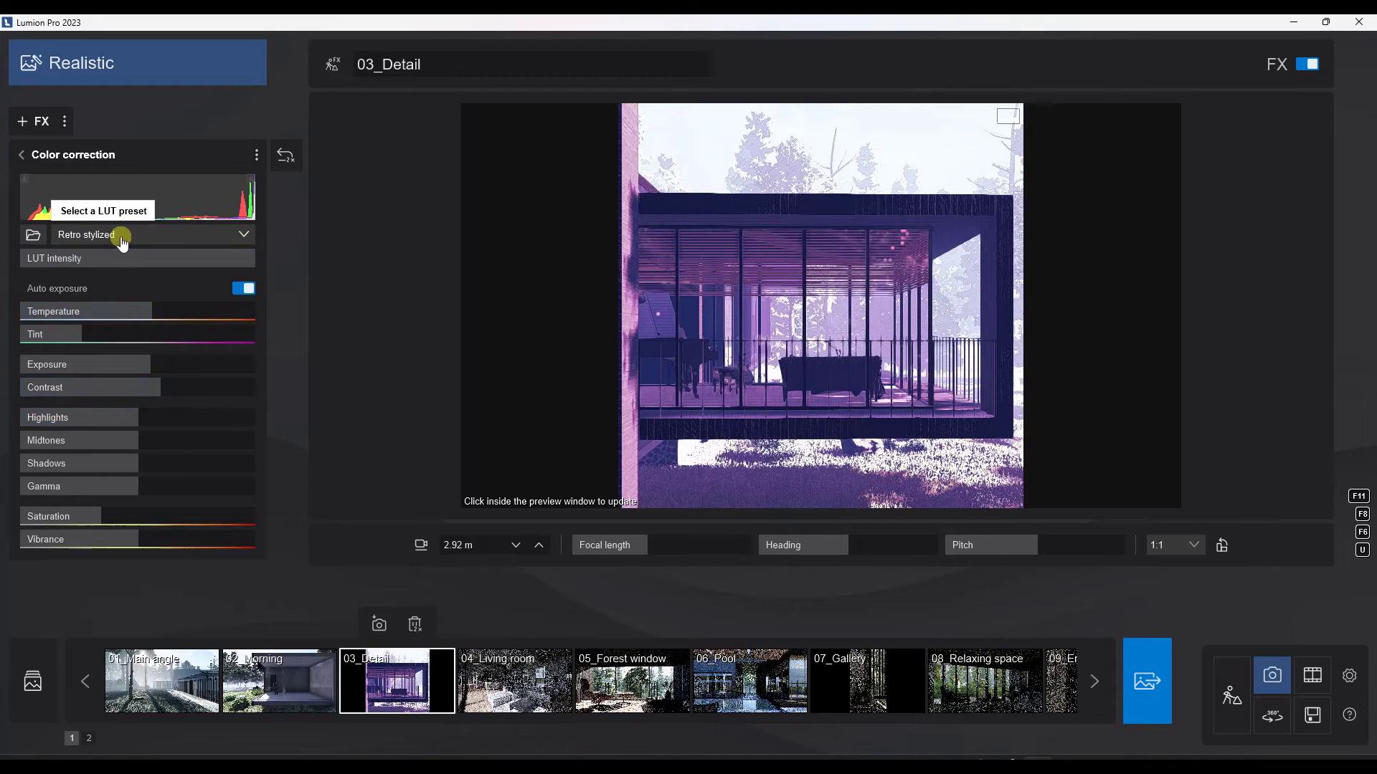
# Reset the LUT preset to Default, reapply Architectural night and update the preview of photo 03_Detail.
pyautogui.click(127, 239)
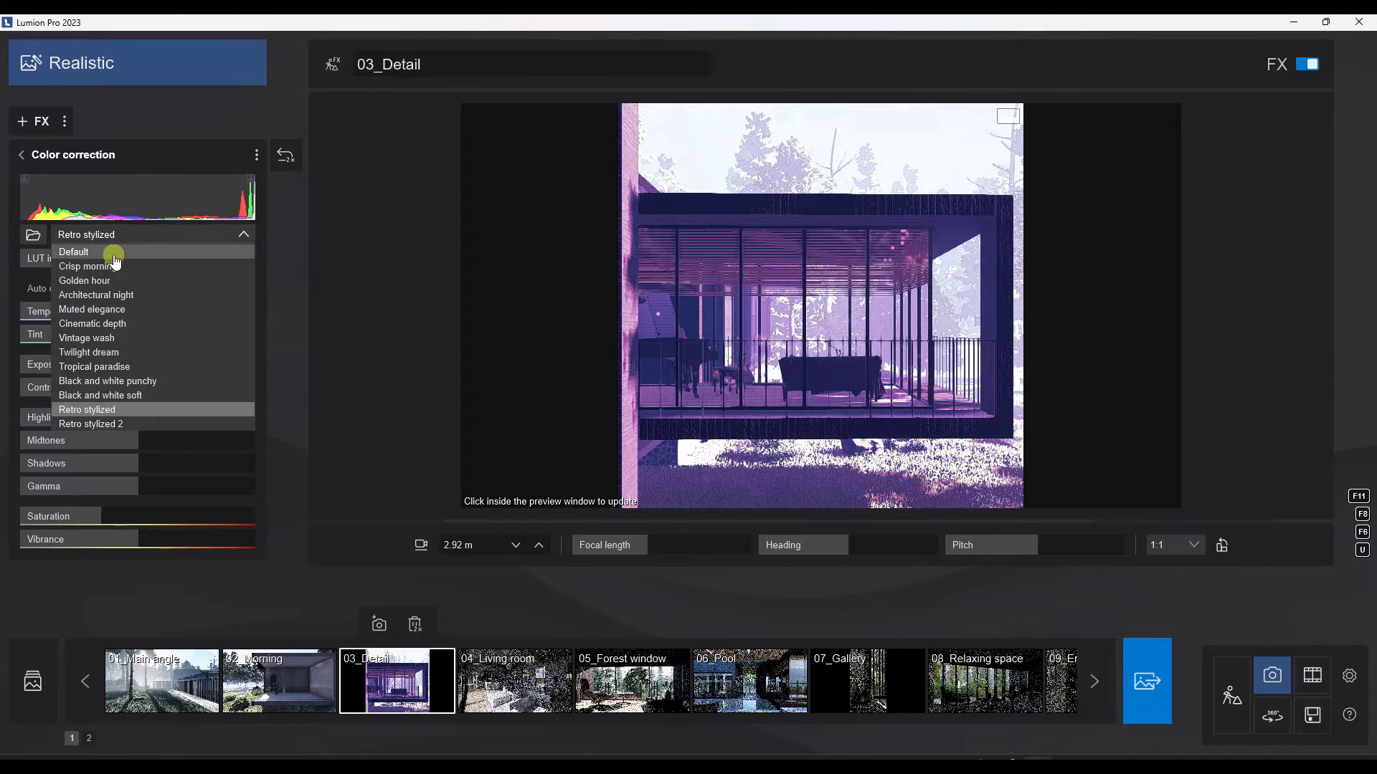
pyautogui.click(116, 248)
pyautogui.click(115, 243)
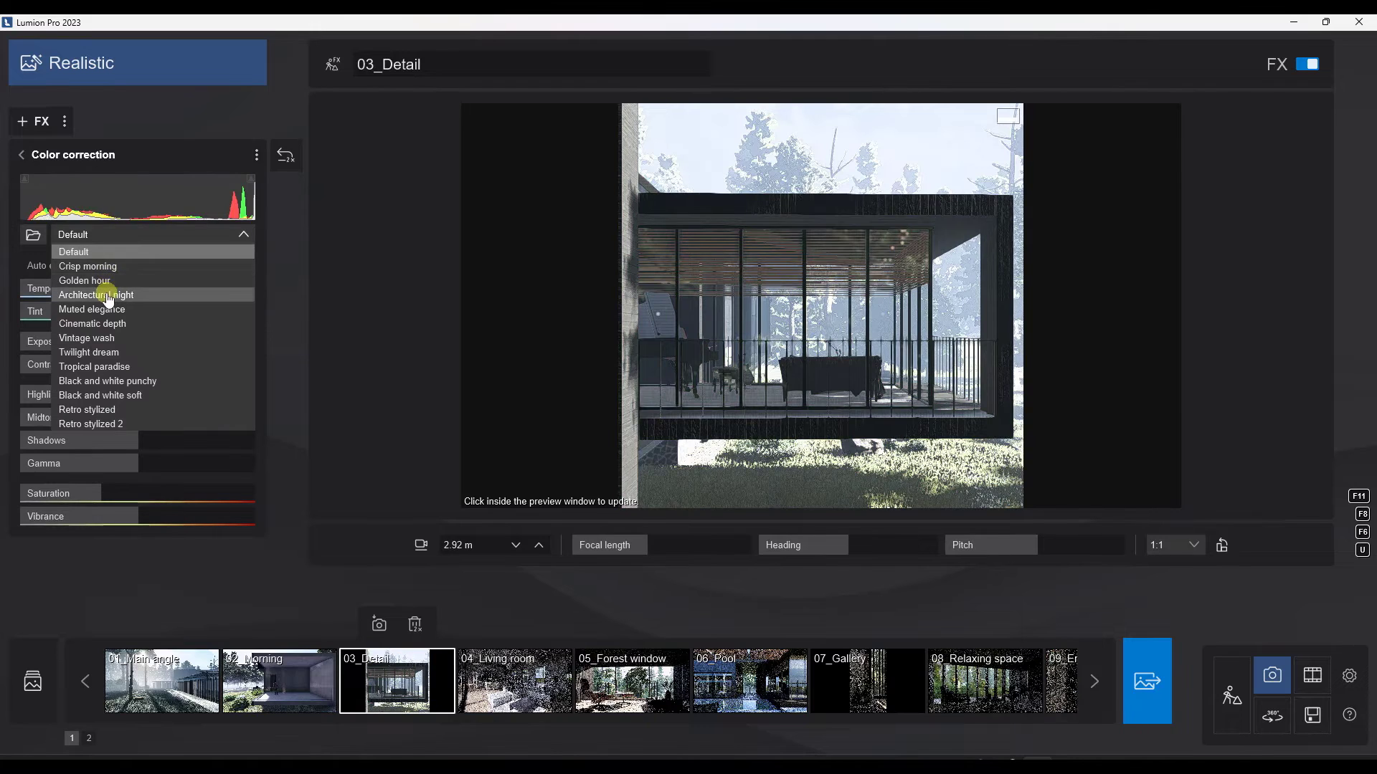
pyautogui.click(109, 294)
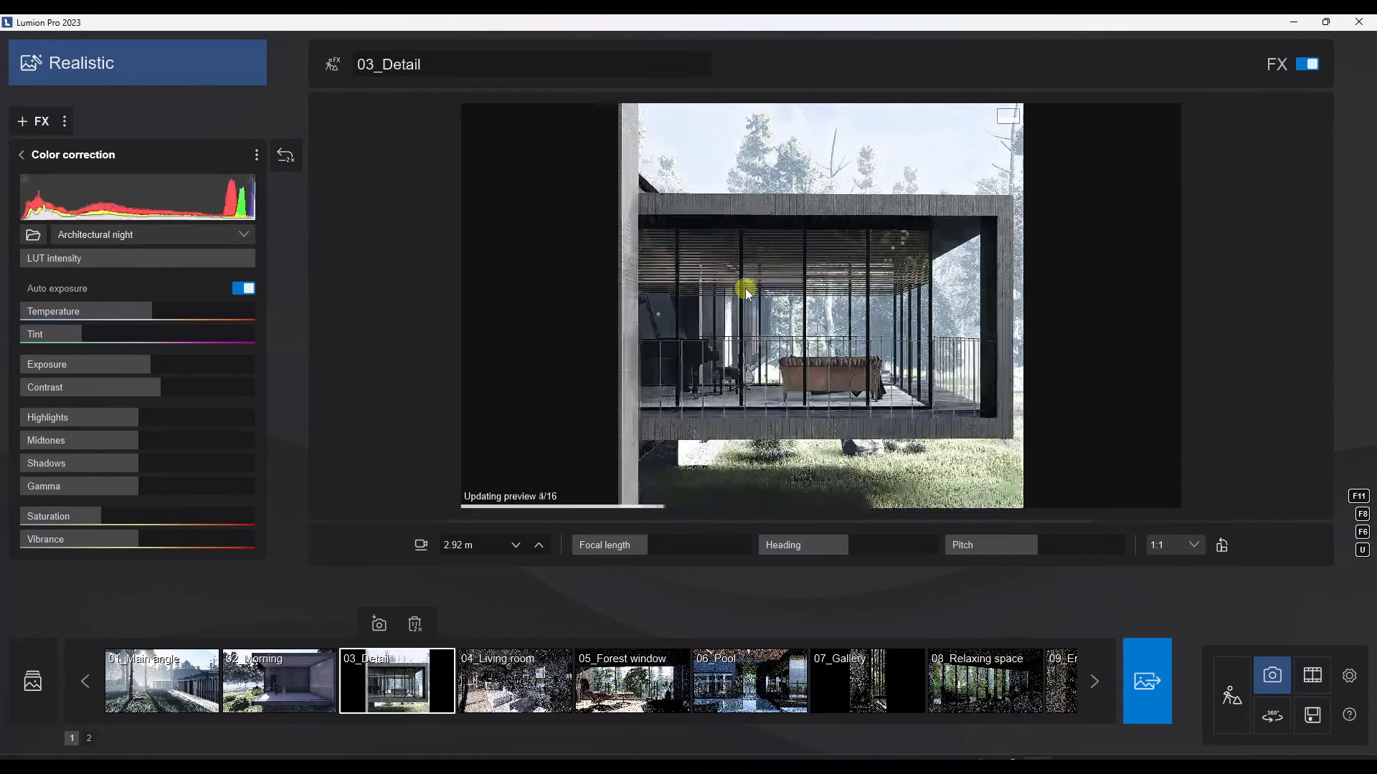
# Apply the Tropical paradise LUT preset at full LUT intensity and set the saturation to 100%.
pyautogui.click(146, 237)
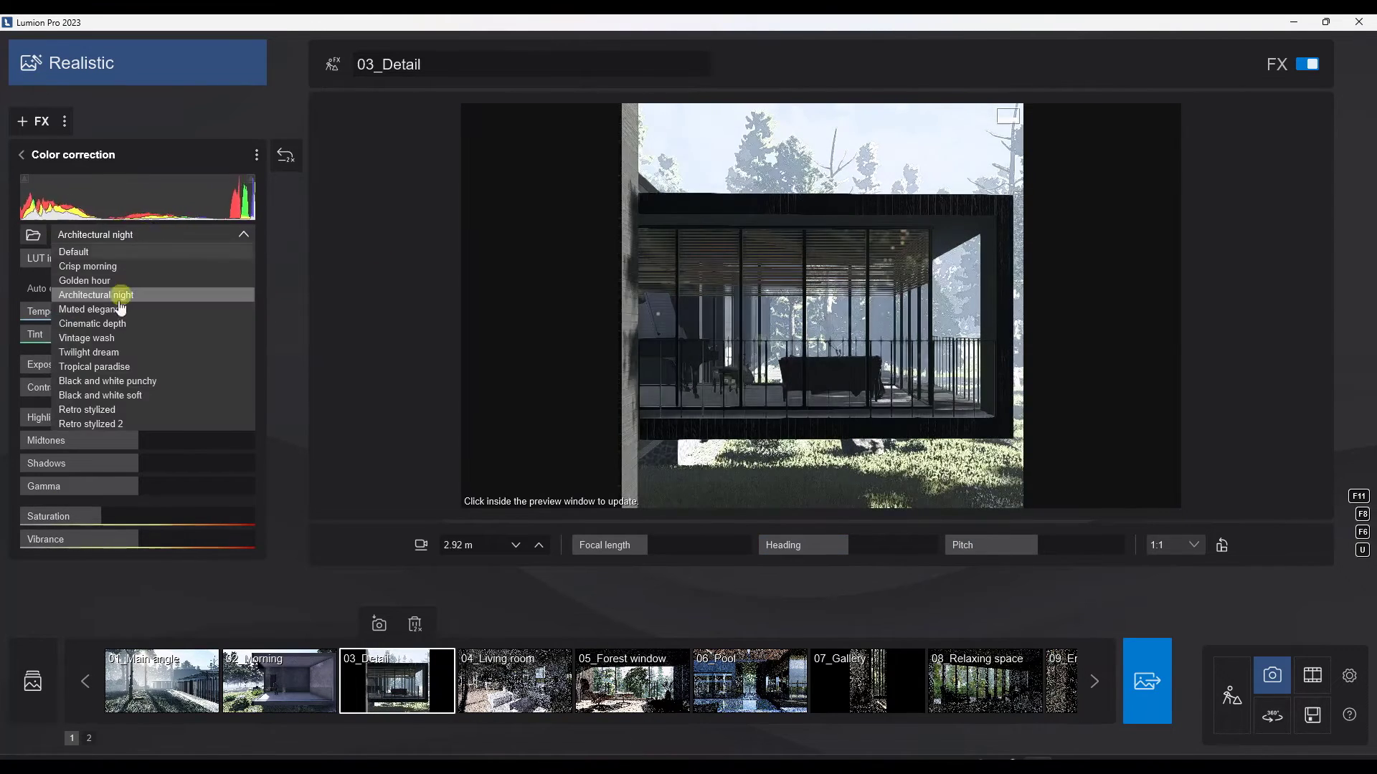
pyautogui.click(115, 366)
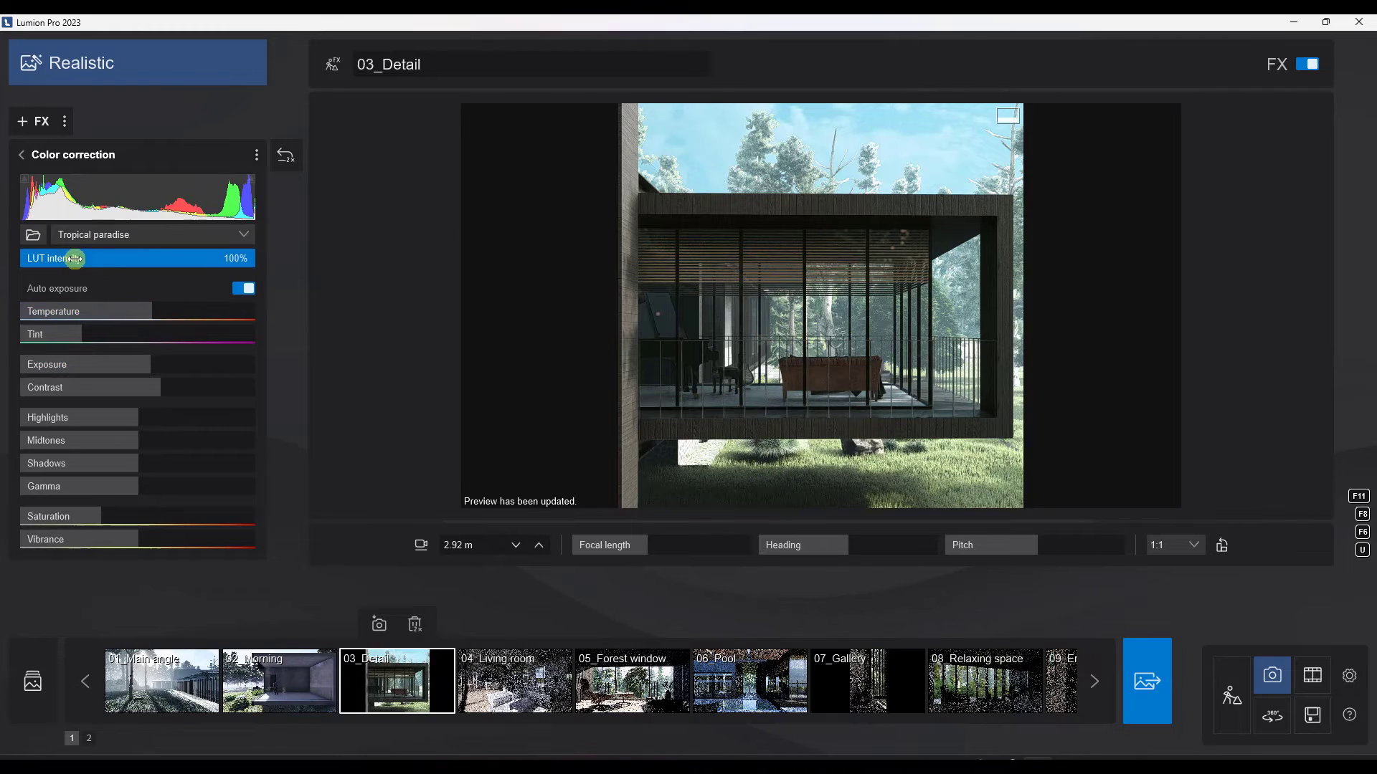
pyautogui.moveTo(225, 263); pyautogui.dragTo(353, 268)
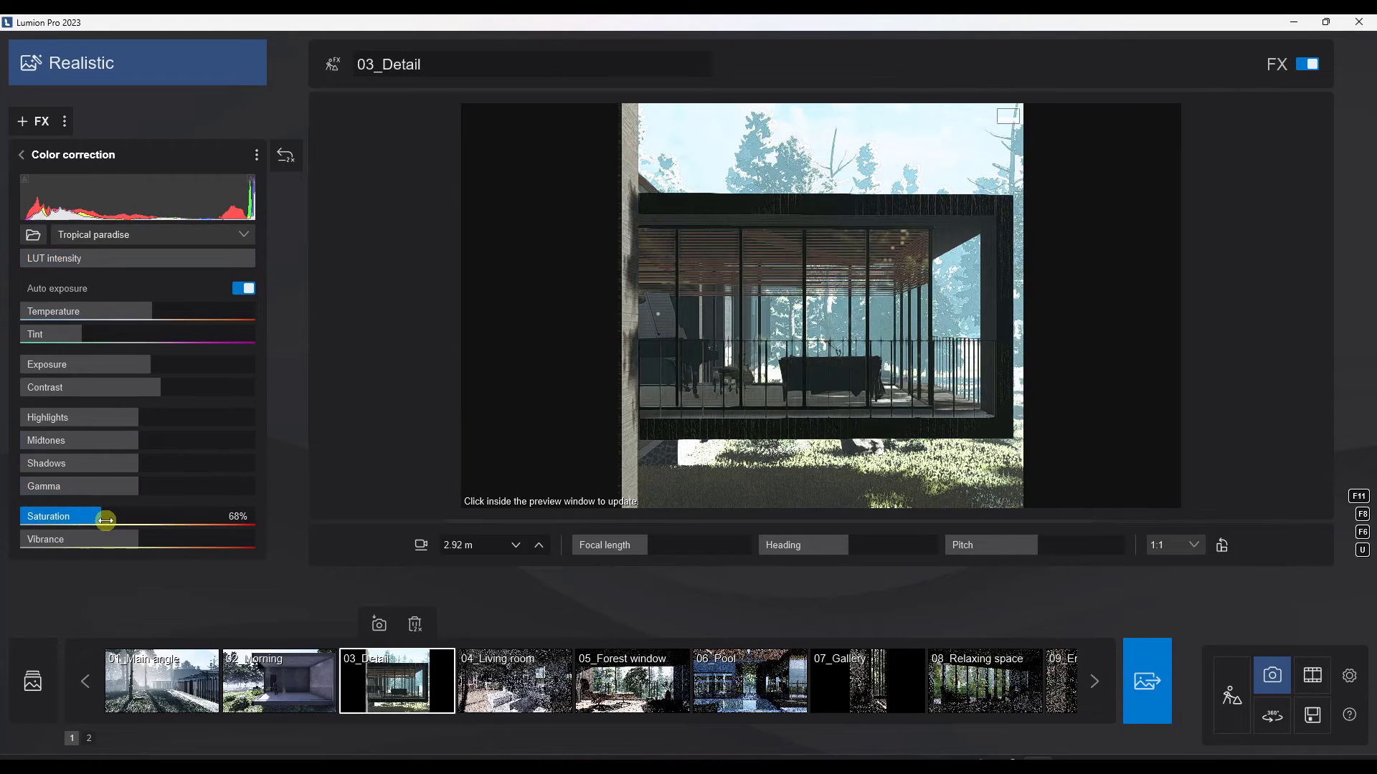
pyautogui.moveTo(139, 520)
pyautogui.mouseDown()
pyautogui.moveTo(175, 517)
pyautogui.moveTo(134, 522)
pyautogui.mouseUp()
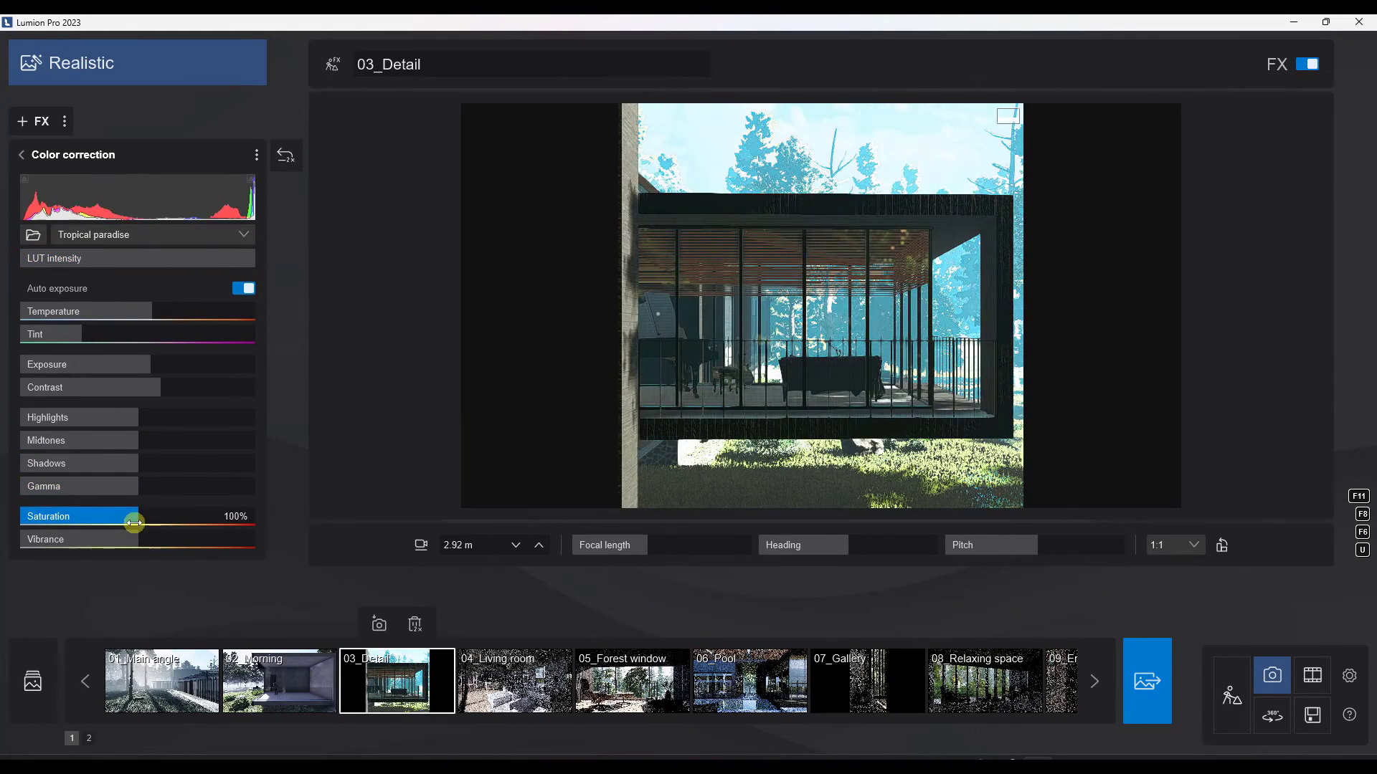